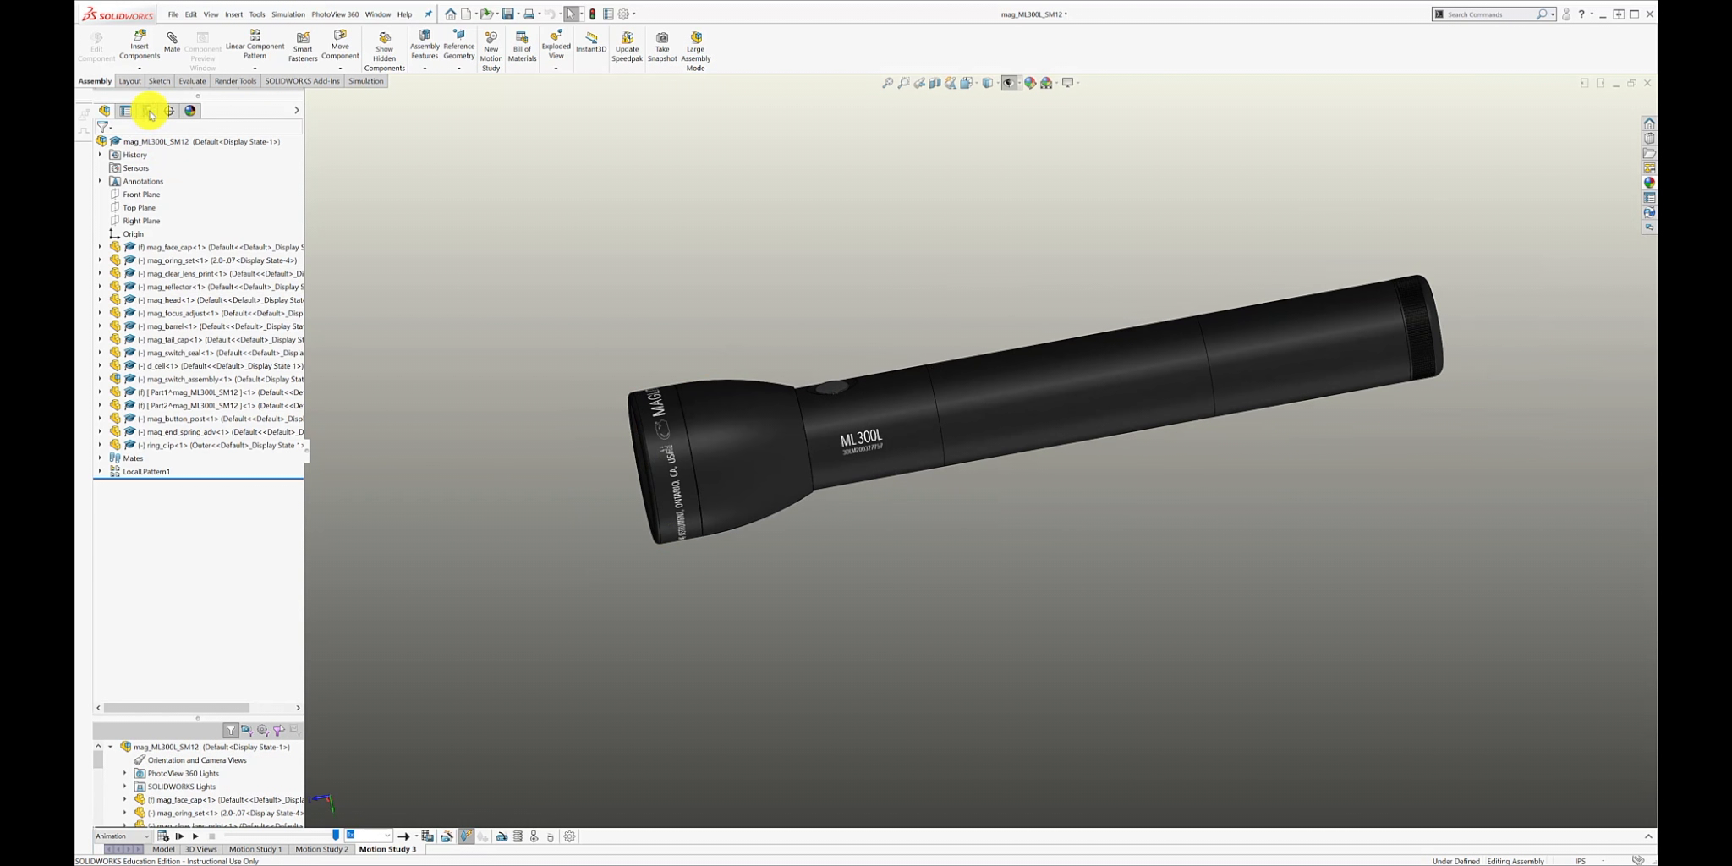
Explode and collapse the flashlight assembly with its saved exploded view to examine how the parts separate.
left_click(150, 113)
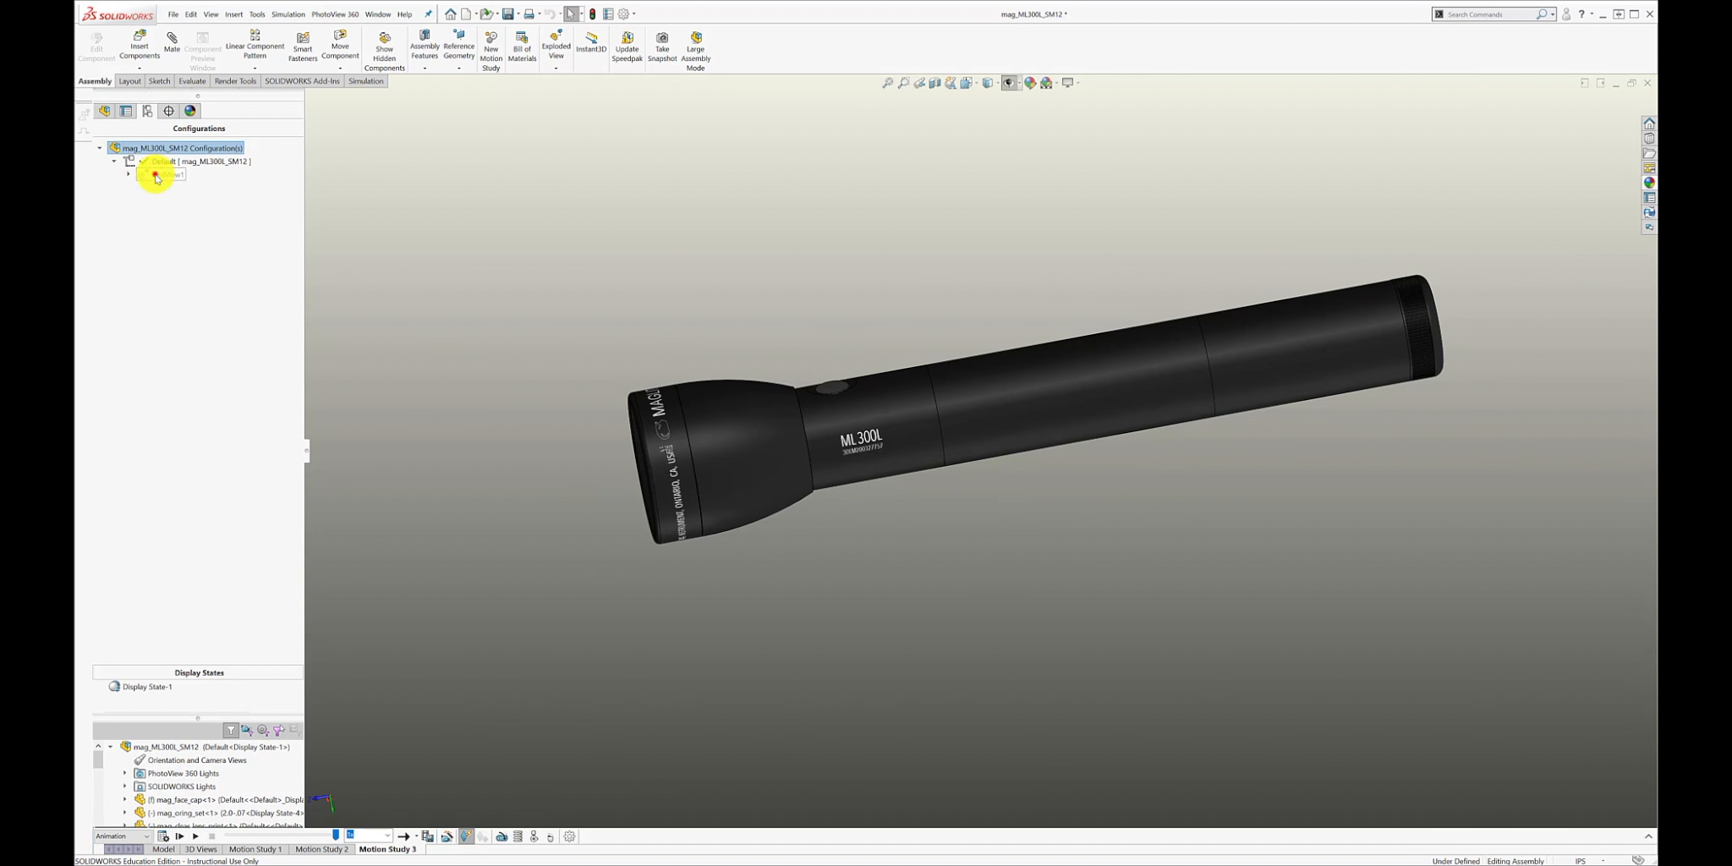
double_click(156, 176)
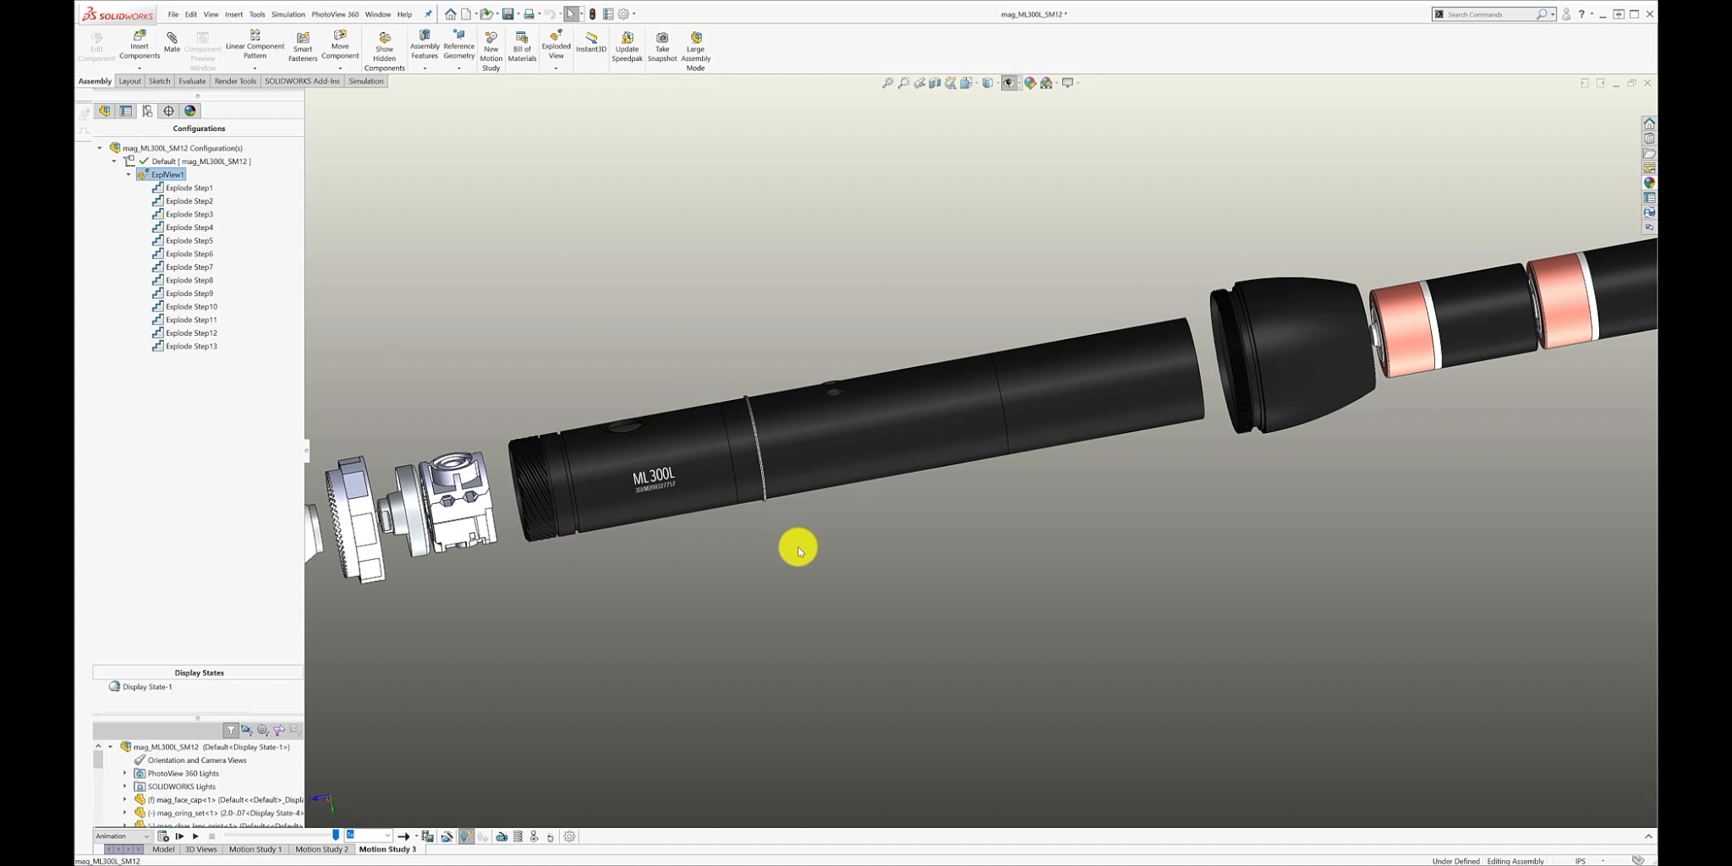
scroll(796, 546, "up", 5)
scroll(807, 545, "down", 2)
scroll(964, 507, "up", 1)
scroll(1006, 487, "down", 1)
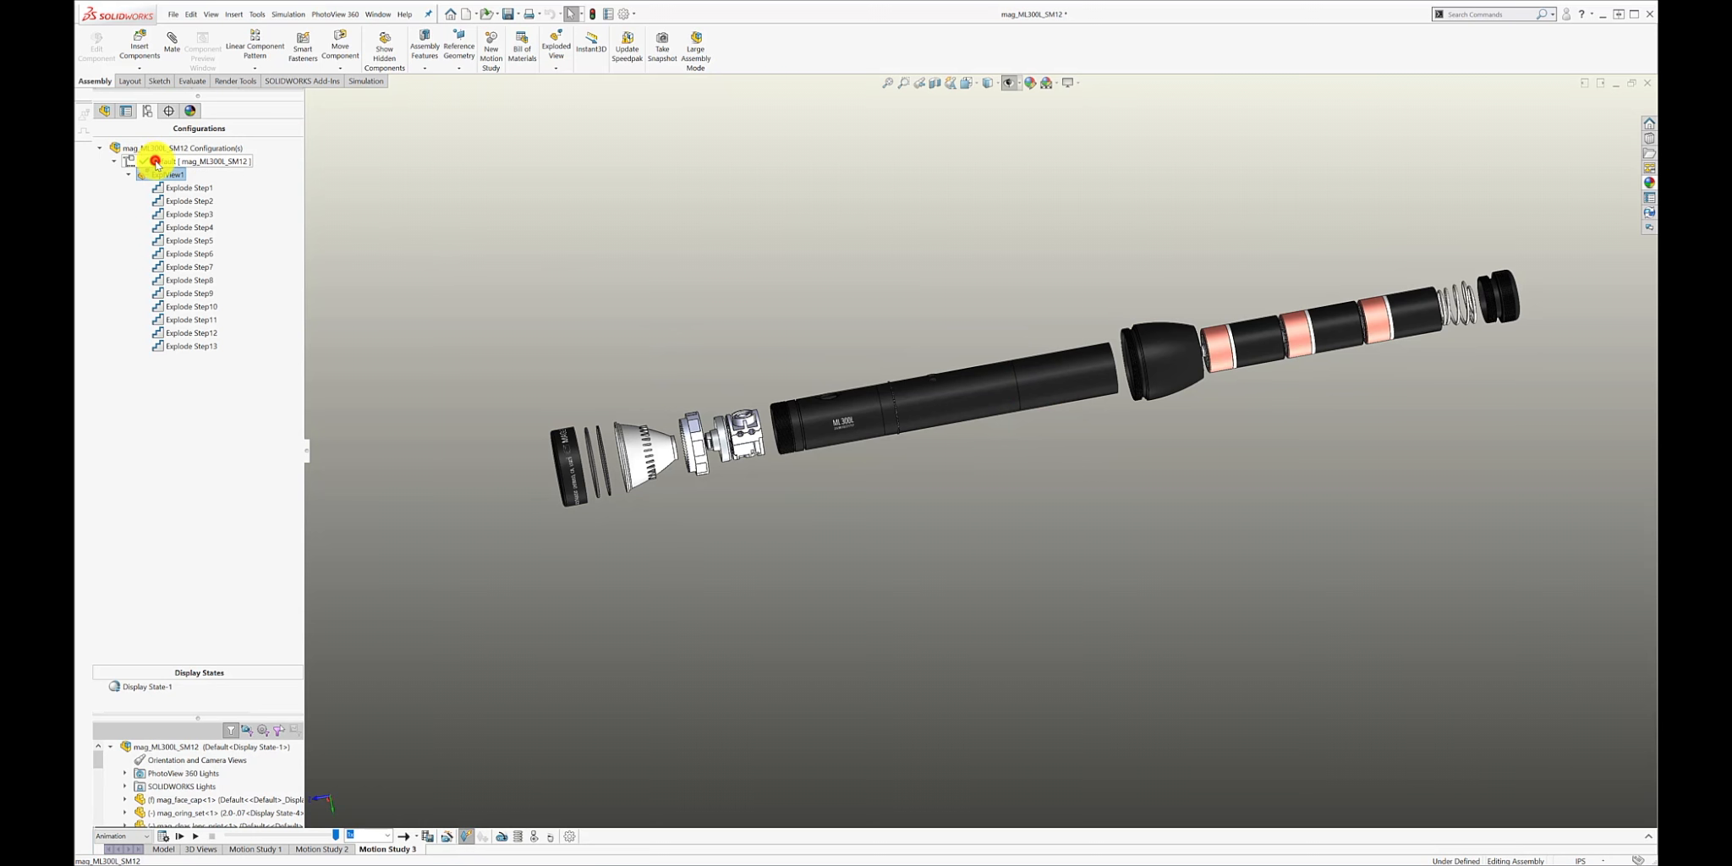
double_click(158, 176)
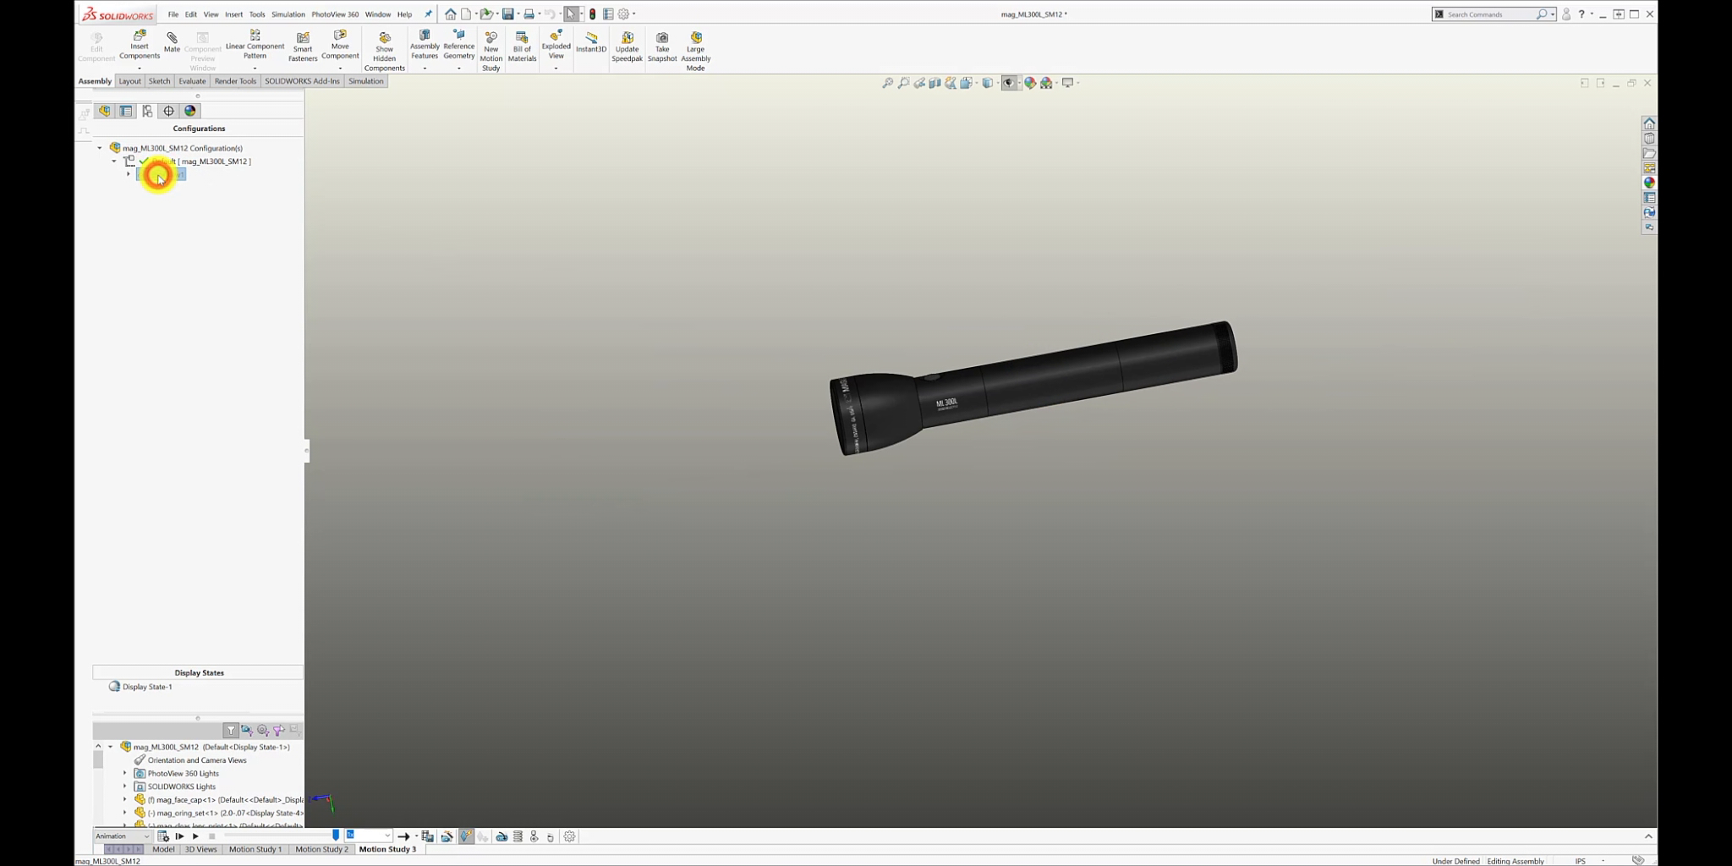
double_click(156, 177)
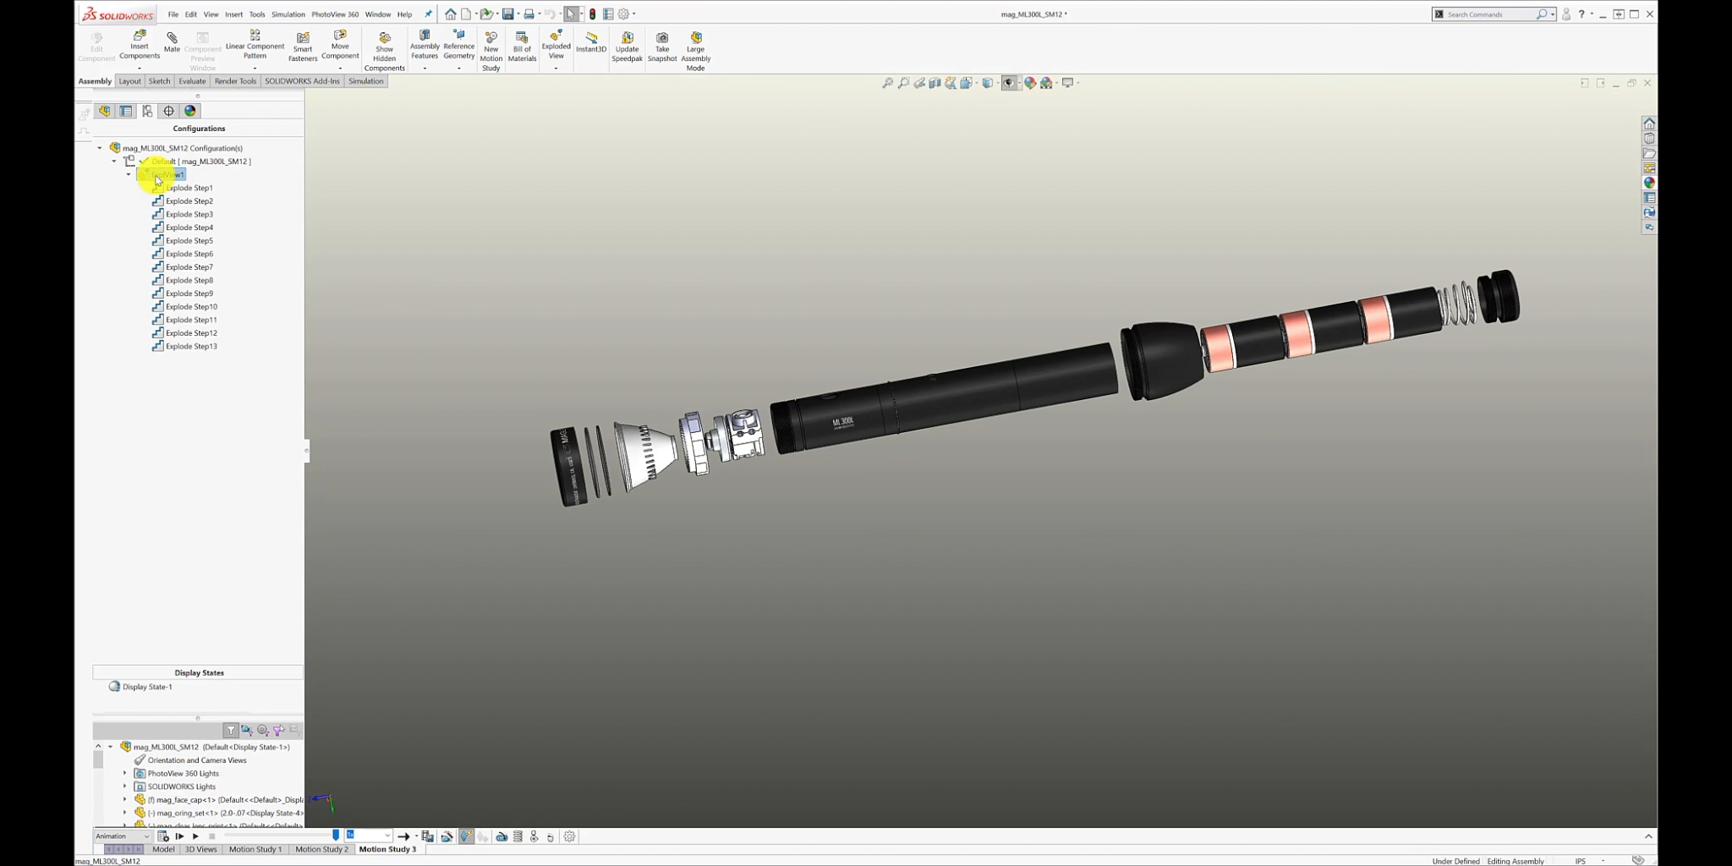
double_click(157, 177)
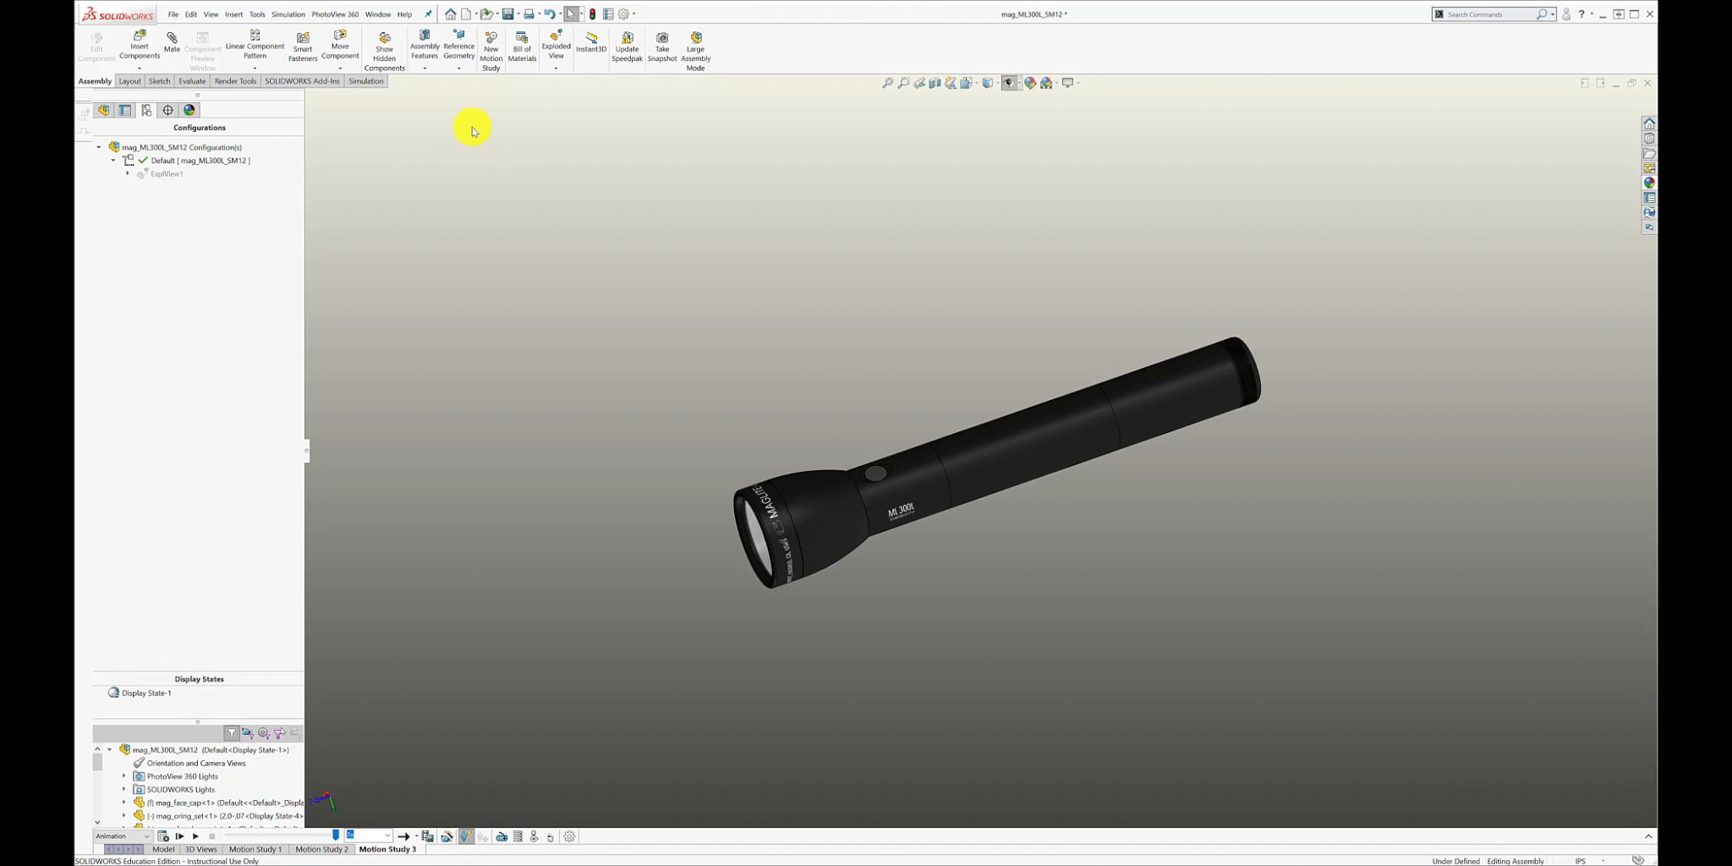
Create a new motion study and enlarge its timeline area so the component rows can be read.
left_click(495, 68)
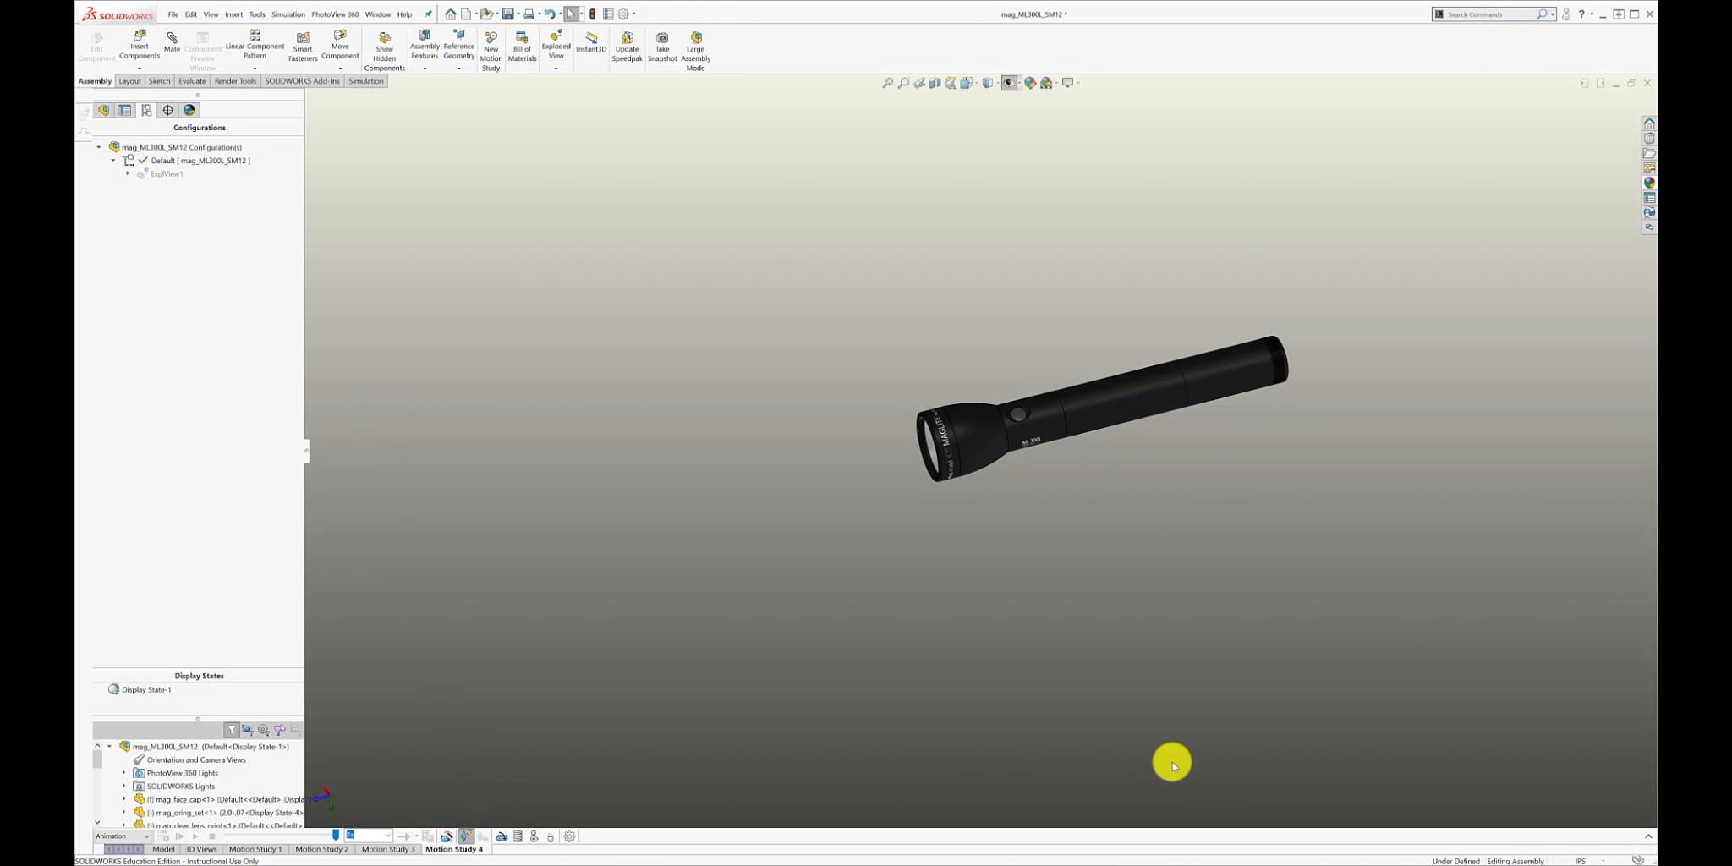
left_click(1649, 837)
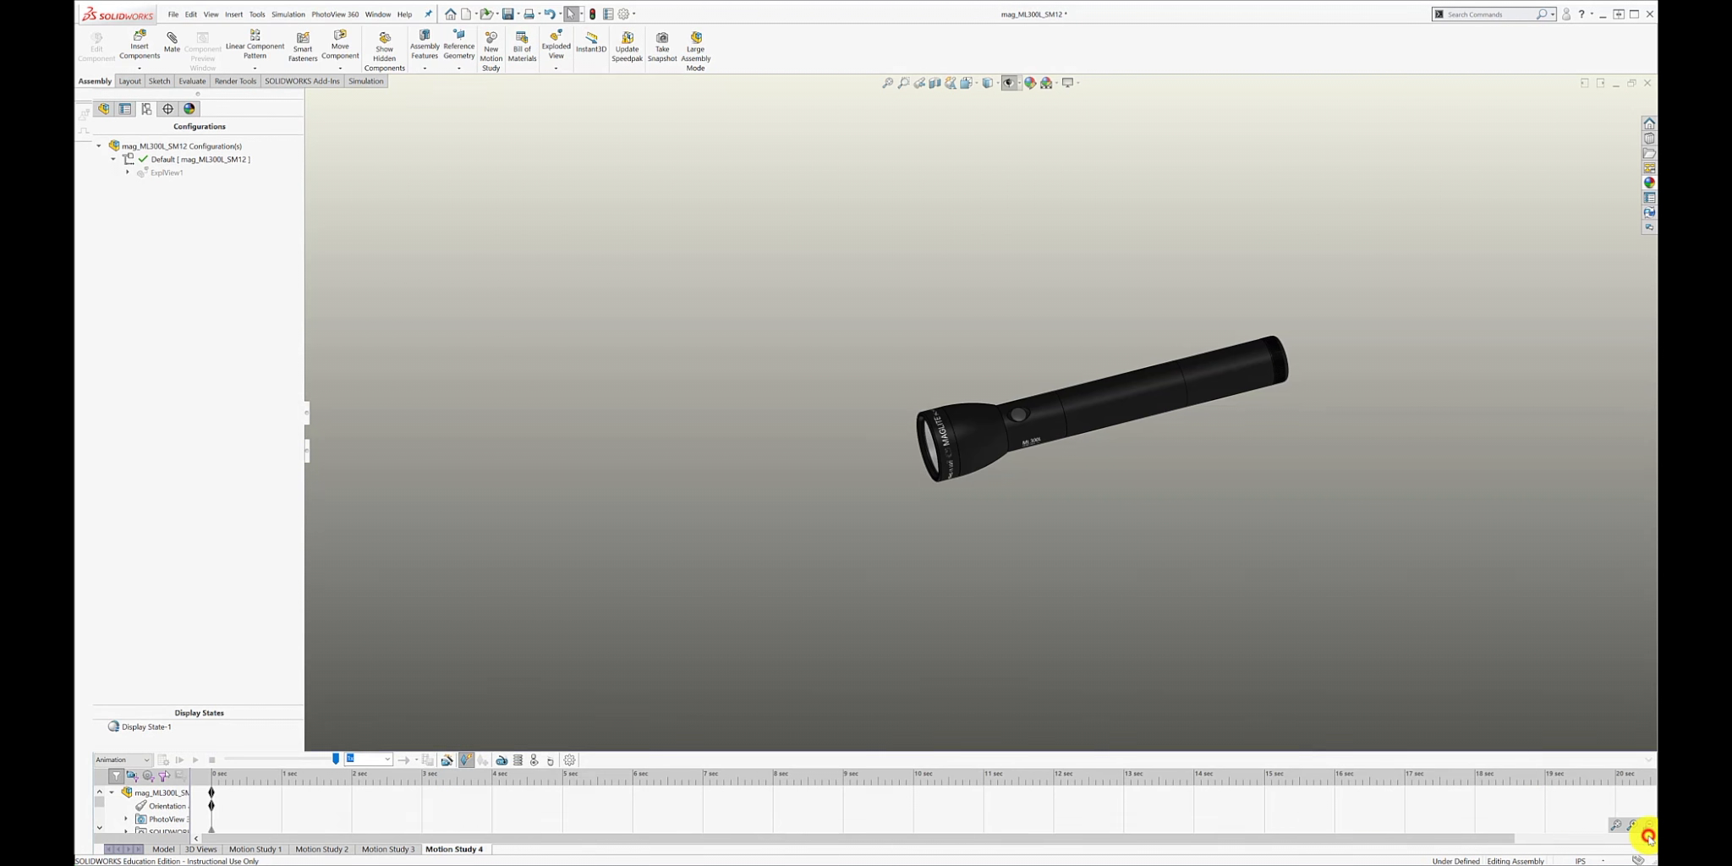
left_click_drag(776, 751, 739, 584)
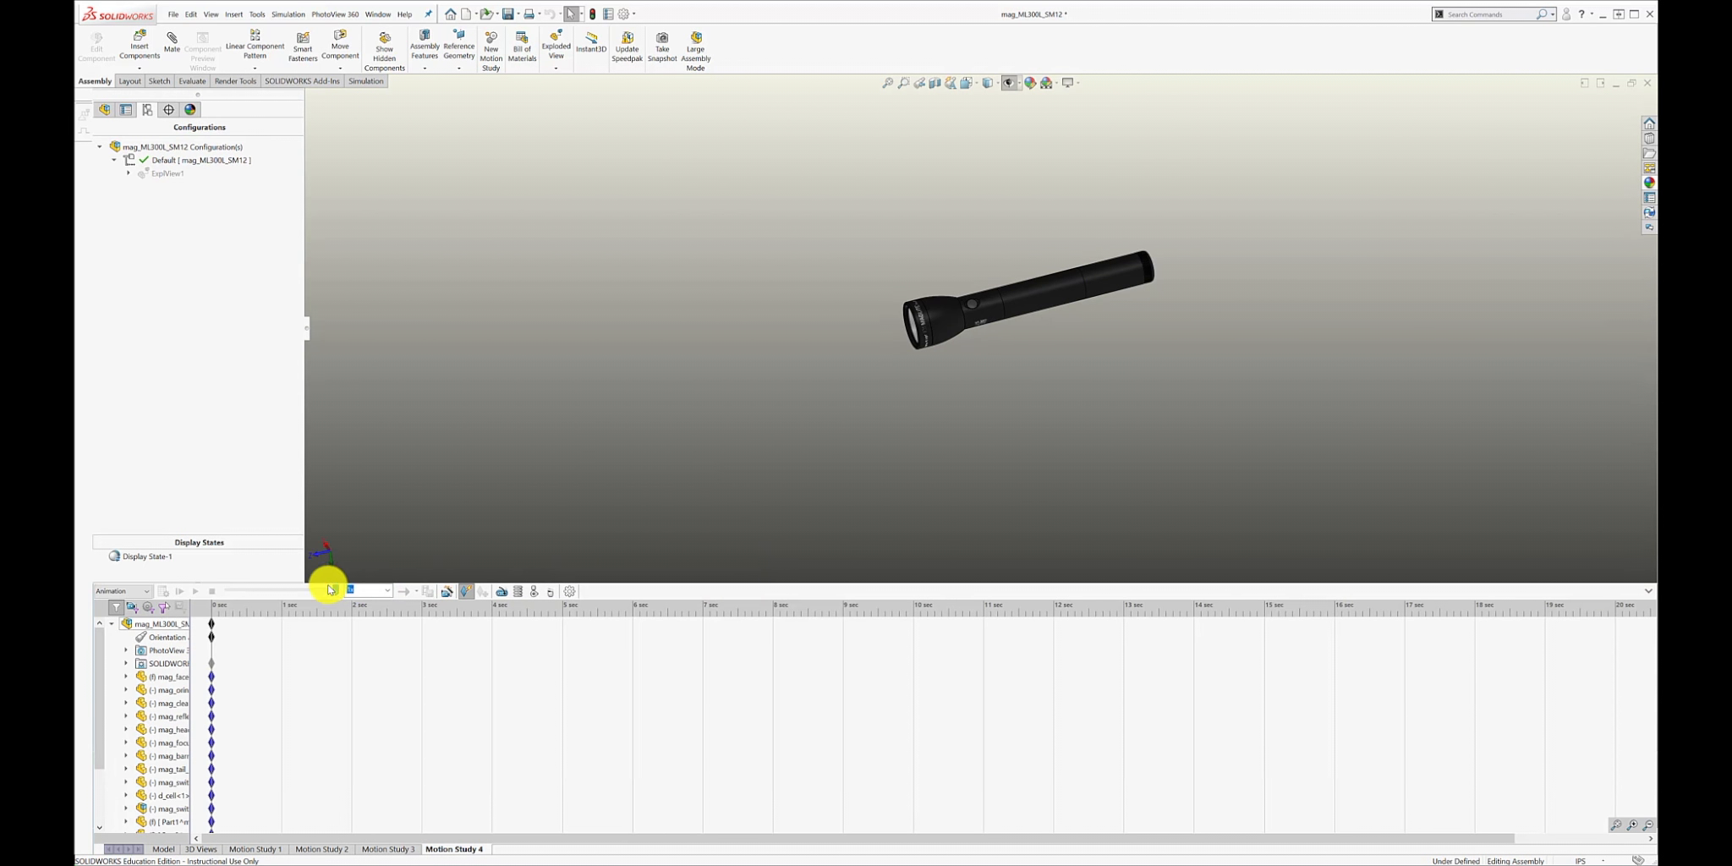
Add an Explode animation with the Animation Wizard, lasting 4 seconds from start time 0, and play it.
left_click(447, 592)
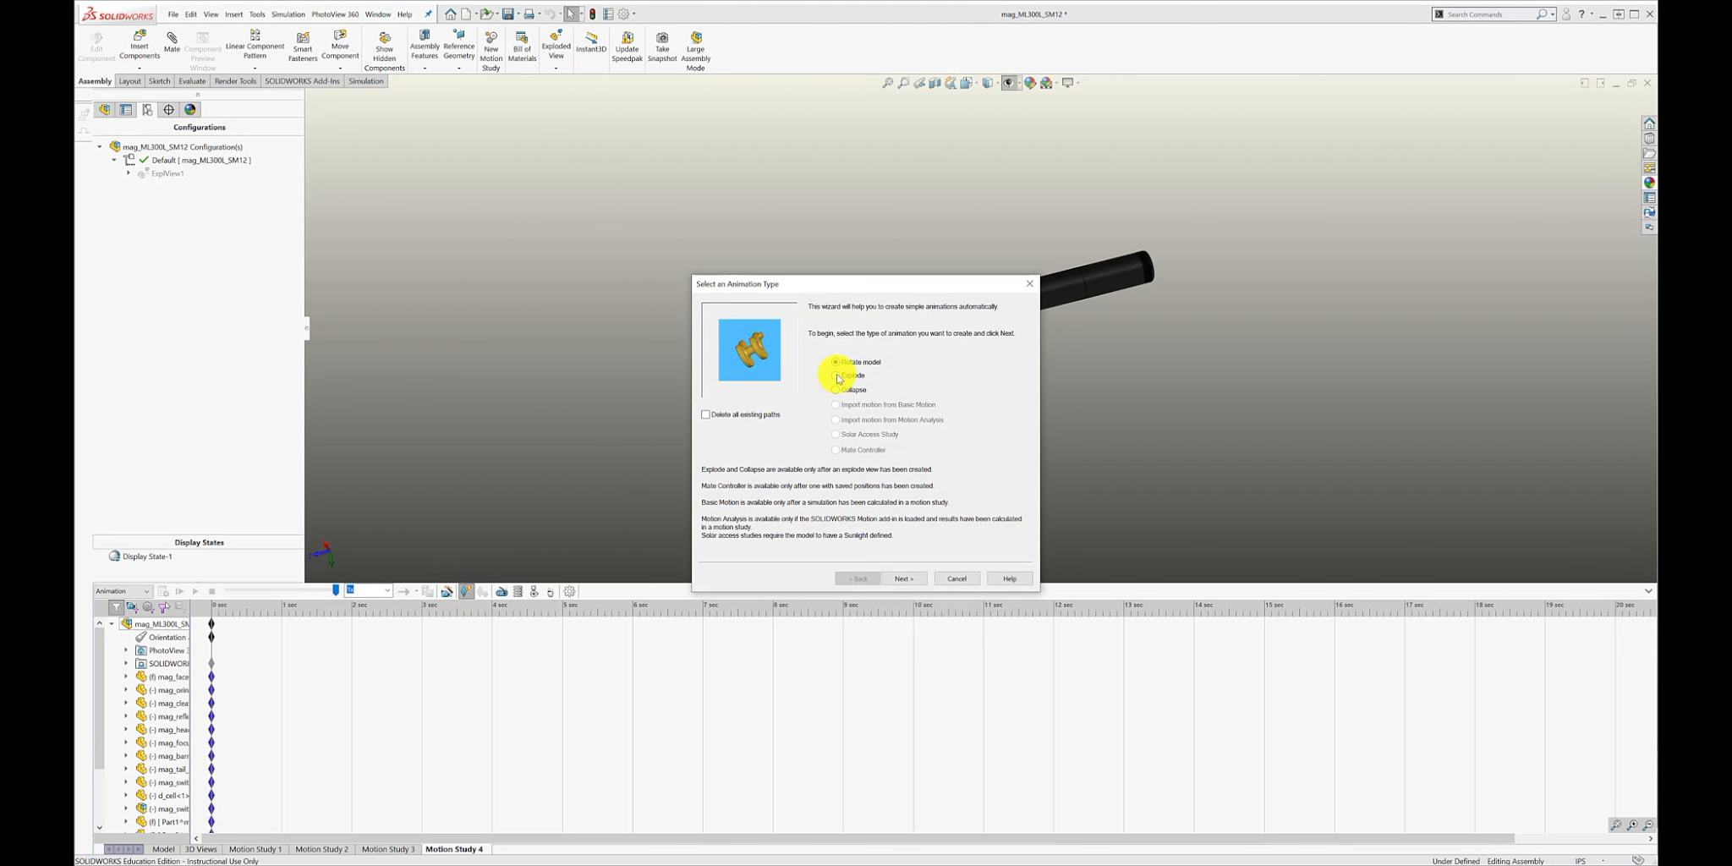
left_click(904, 579)
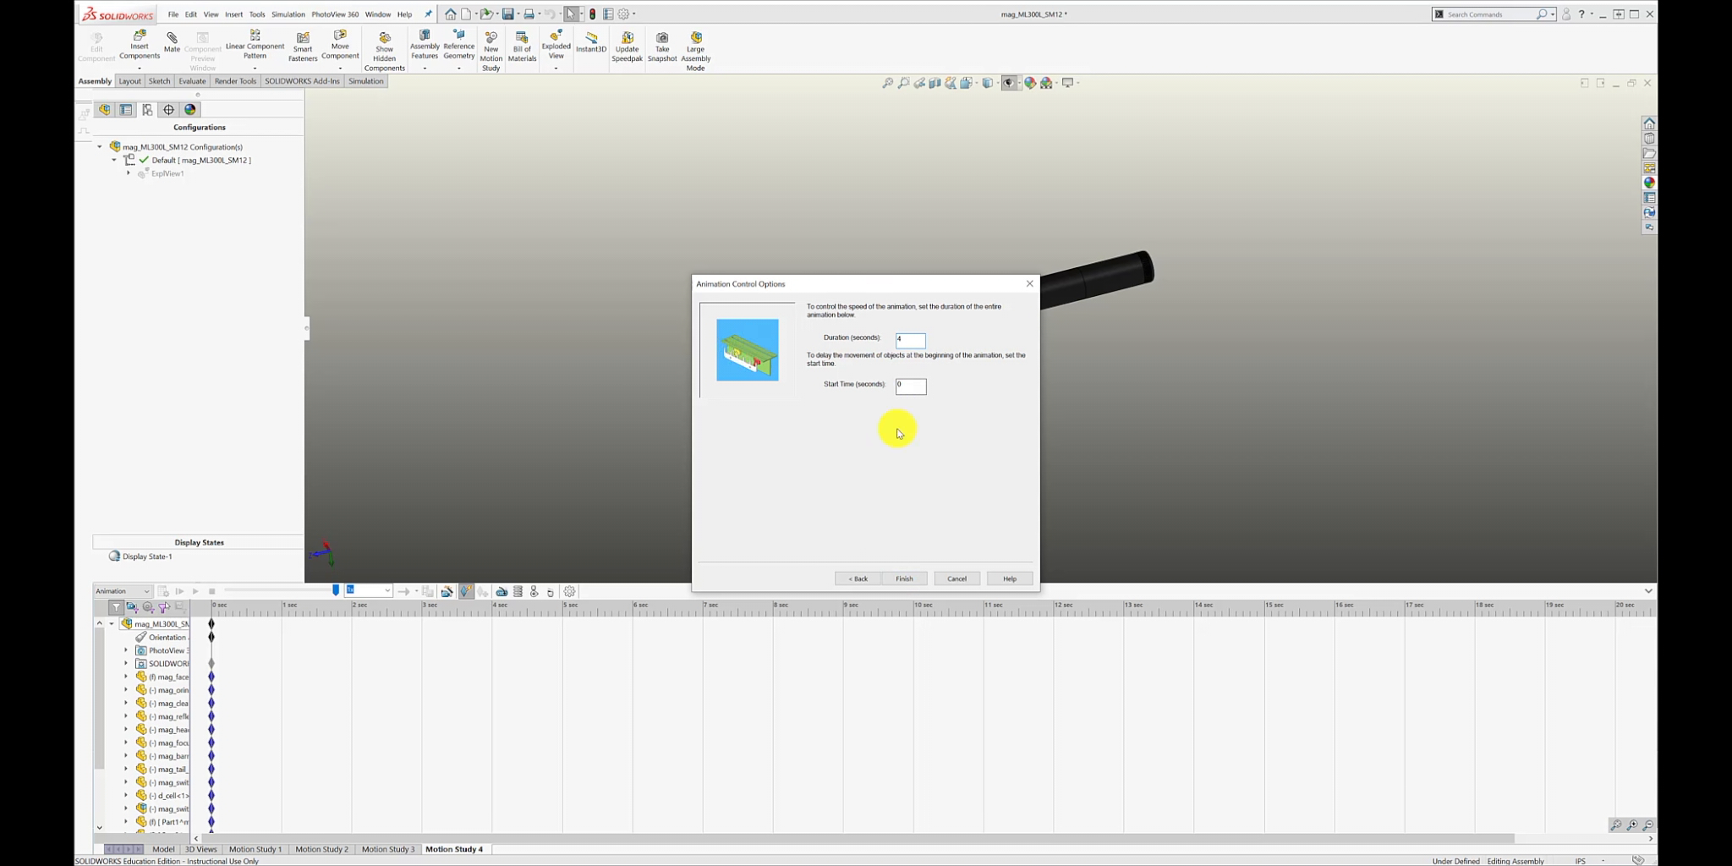
left_click(904, 579)
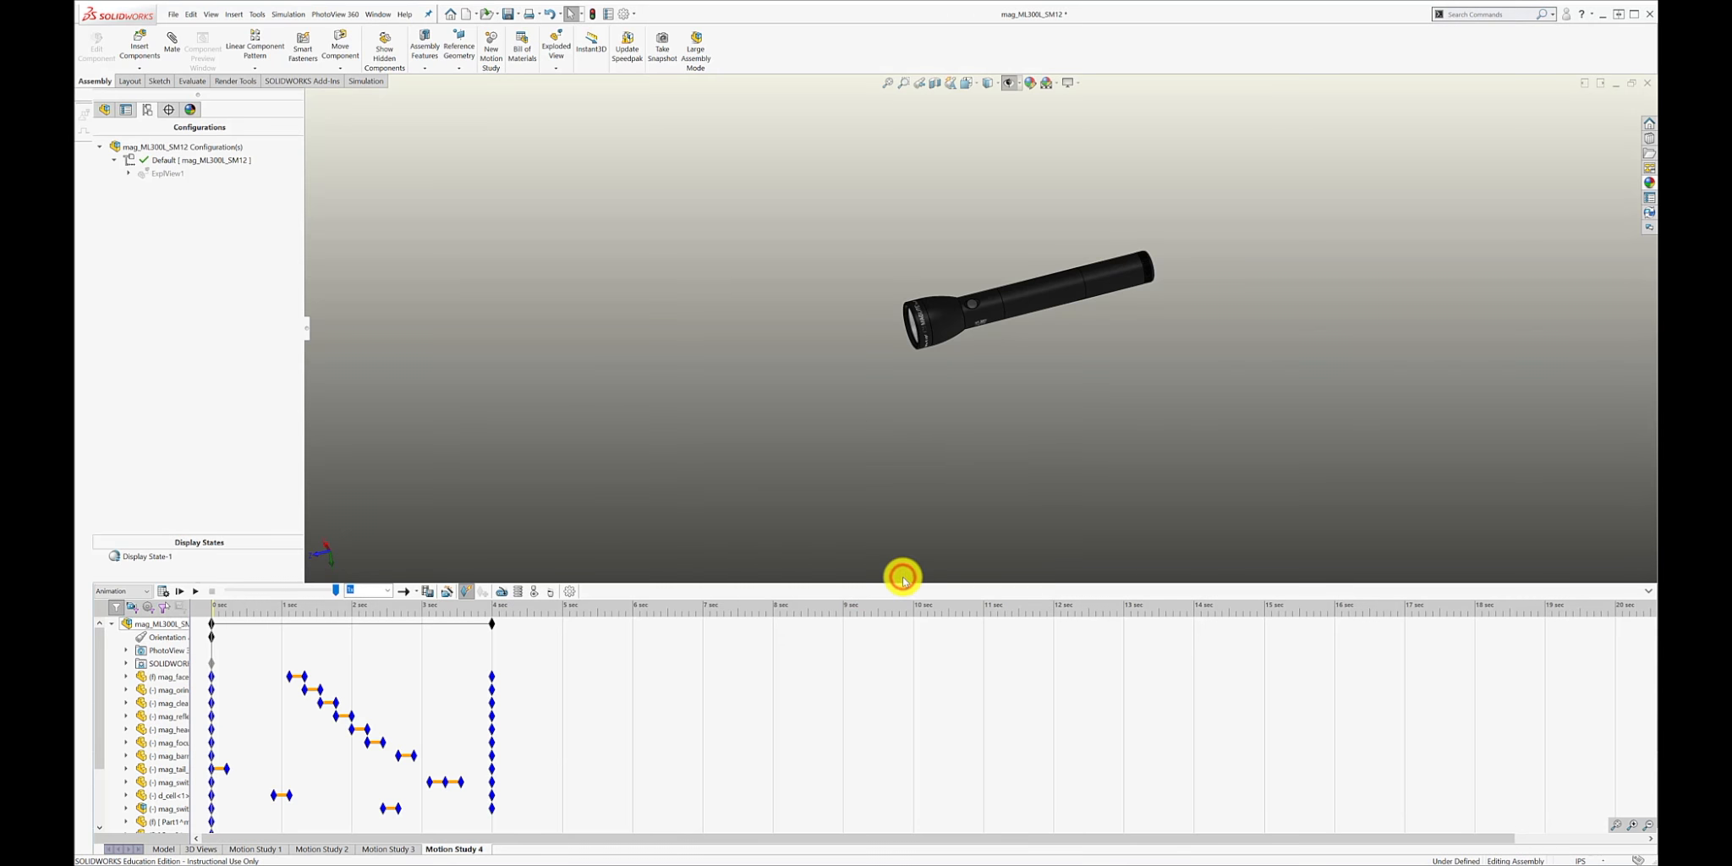
left_click(196, 592)
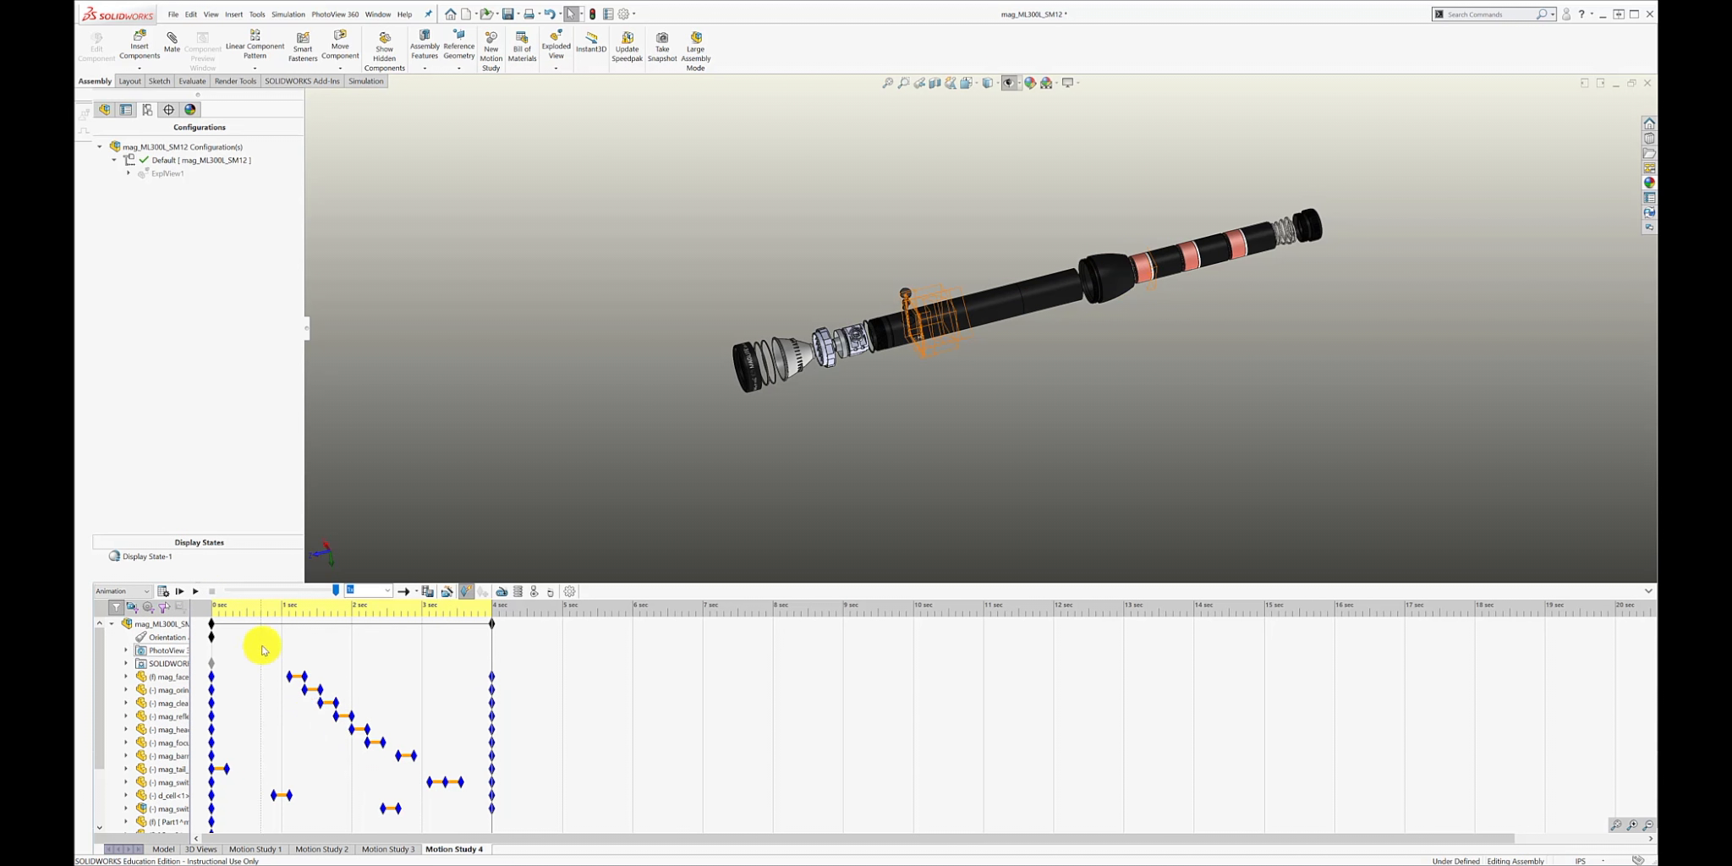
Stretch the face cap's movement on the timeline so it runs from about 0.3 to about 3.4 seconds.
left_click_drag(290, 678, 226, 695)
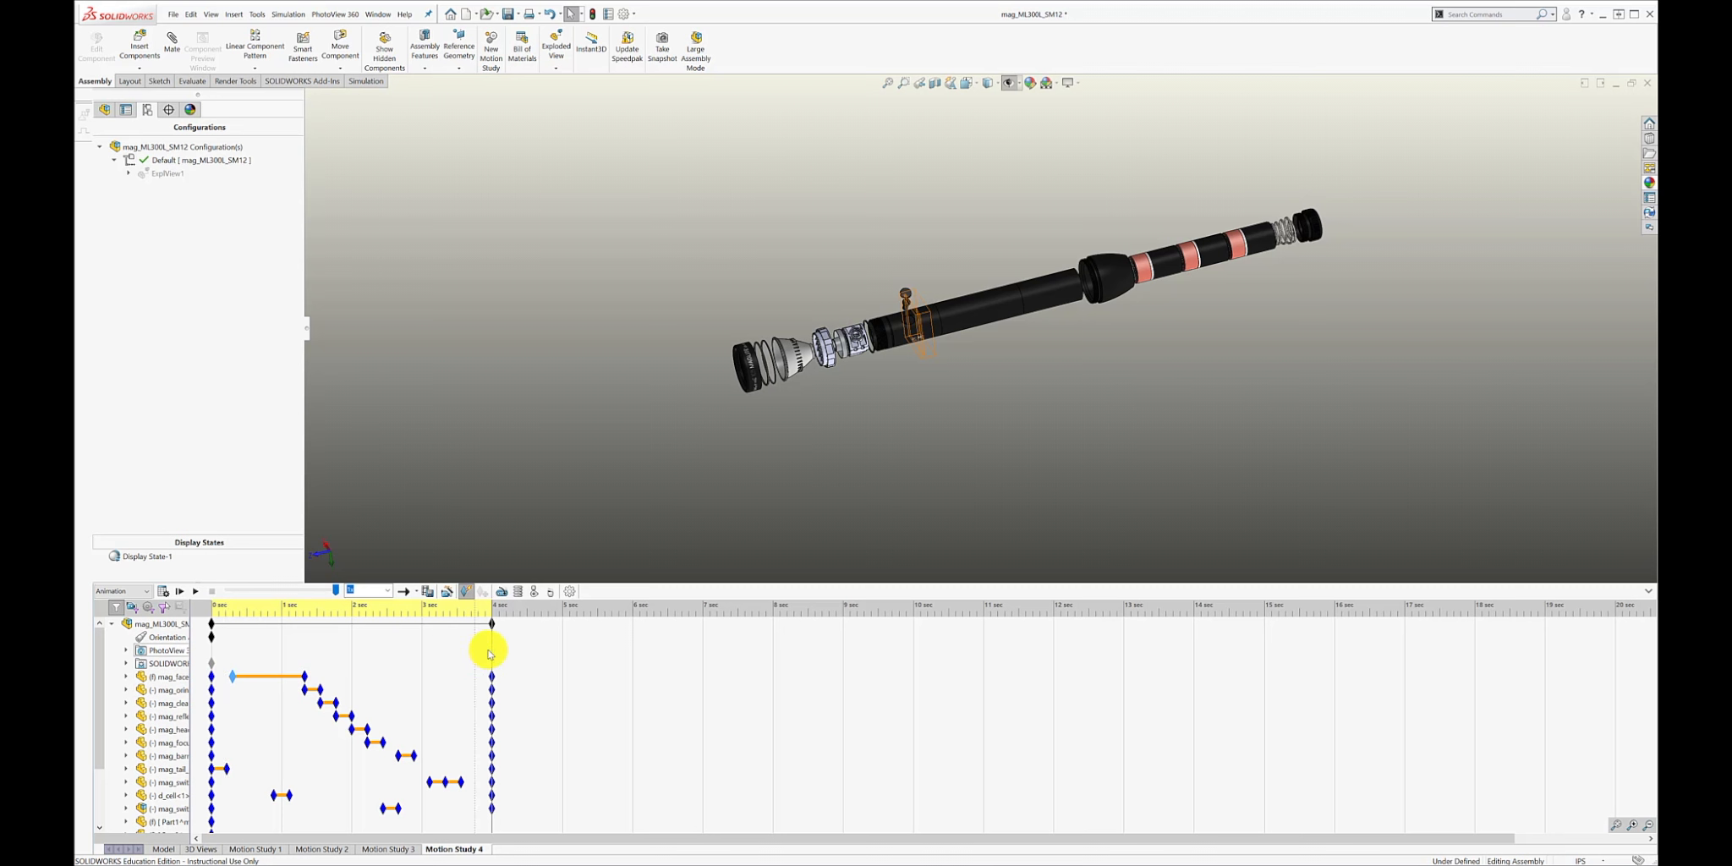
left_click_drag(477, 648, 450, 685)
left_click(306, 677)
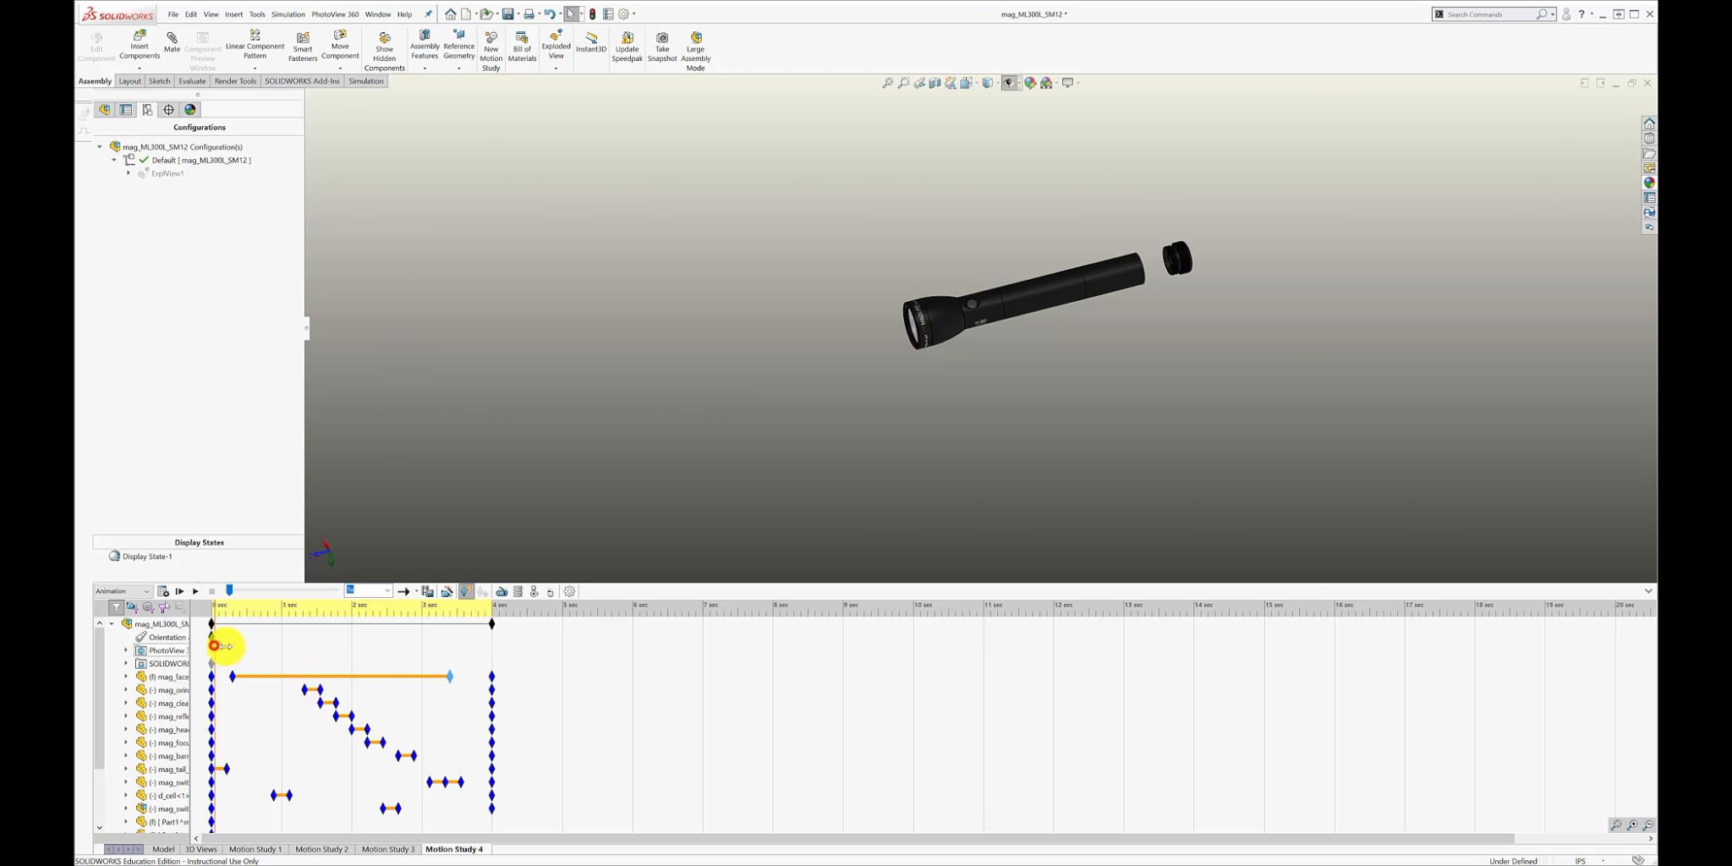
Scrub through the timeline and play the animation to check the face cap's slower movement.
left_click_drag(214, 646, 452, 674)
left_click(193, 592)
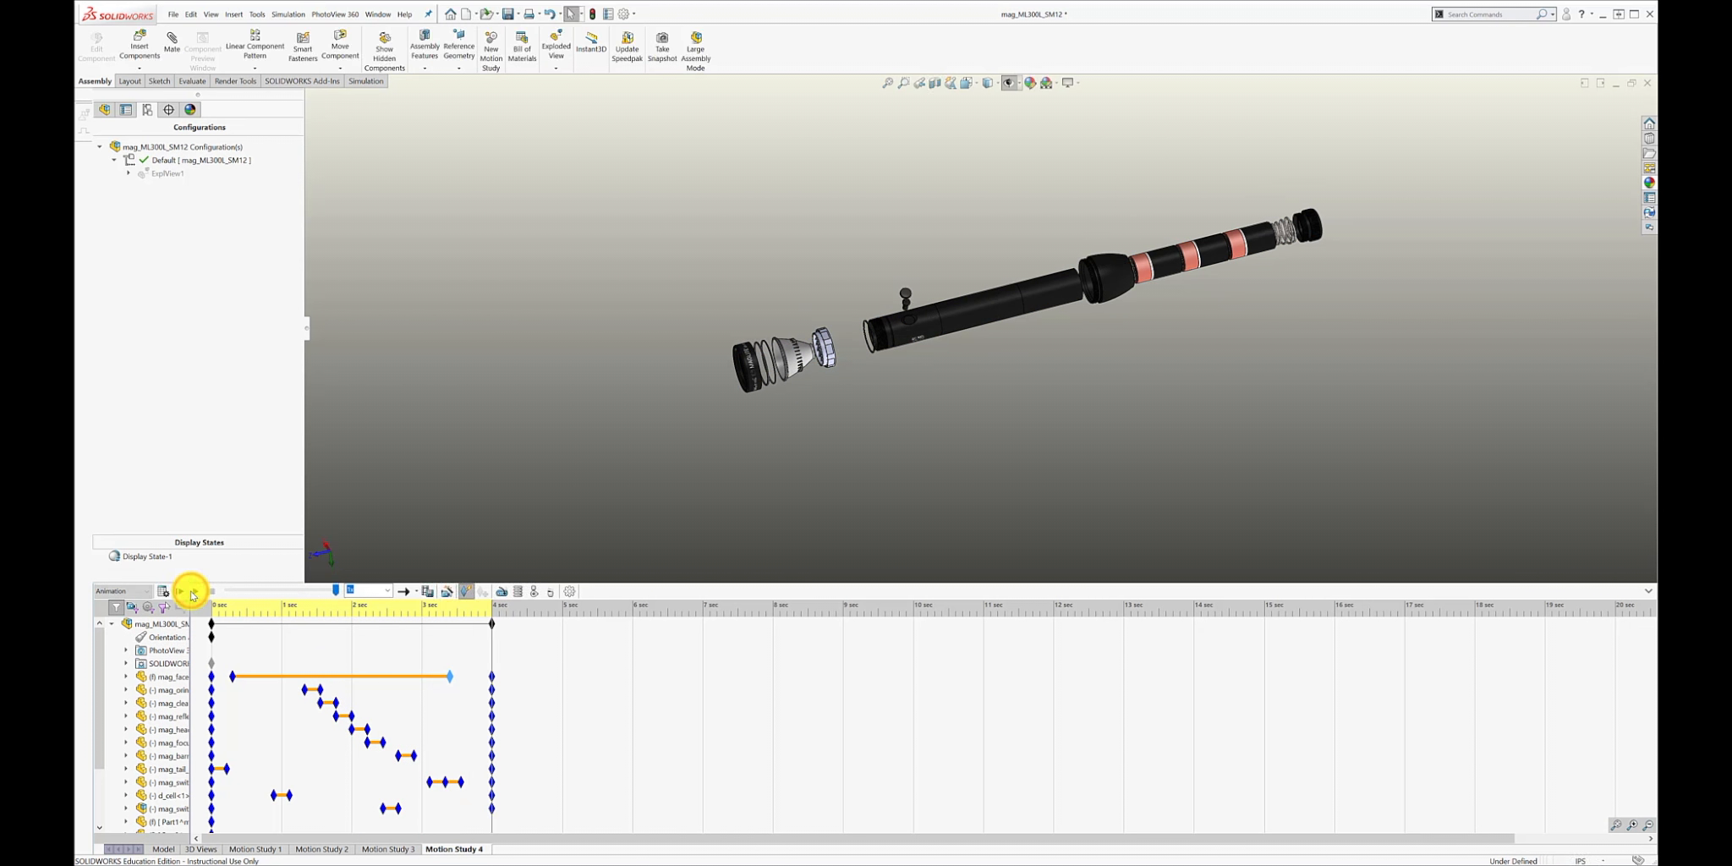
left_click(192, 592)
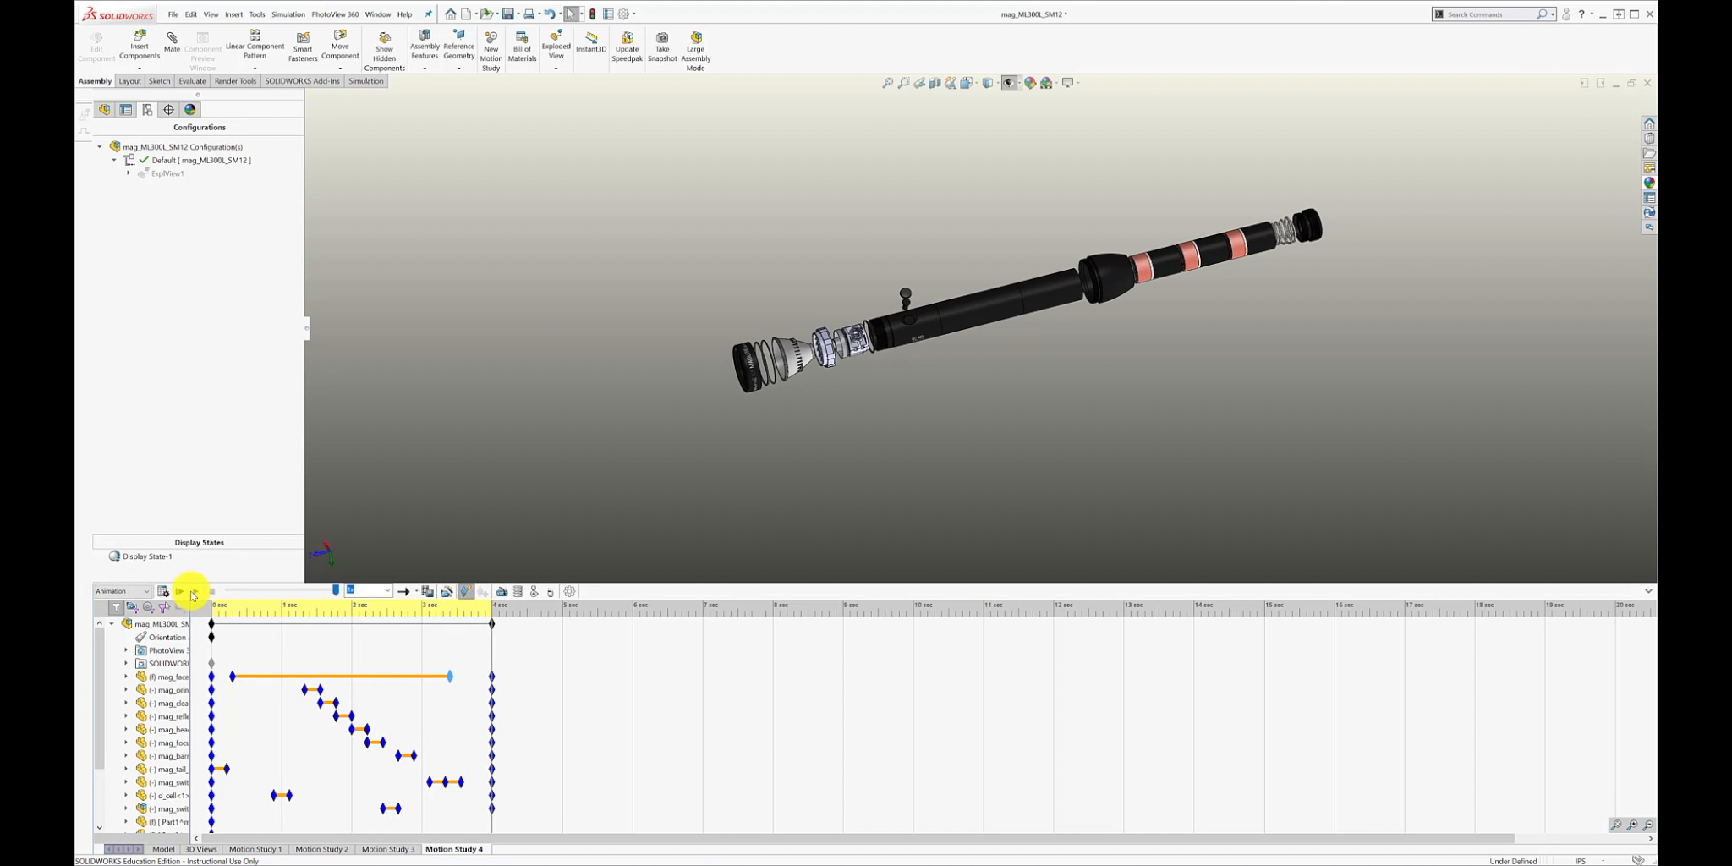
Shift the movement keys of the o-ring set through the switch assembly, including the D cell, about 0.8 seconds earlier and play the animation.
scroll(618, 711, "down", 1)
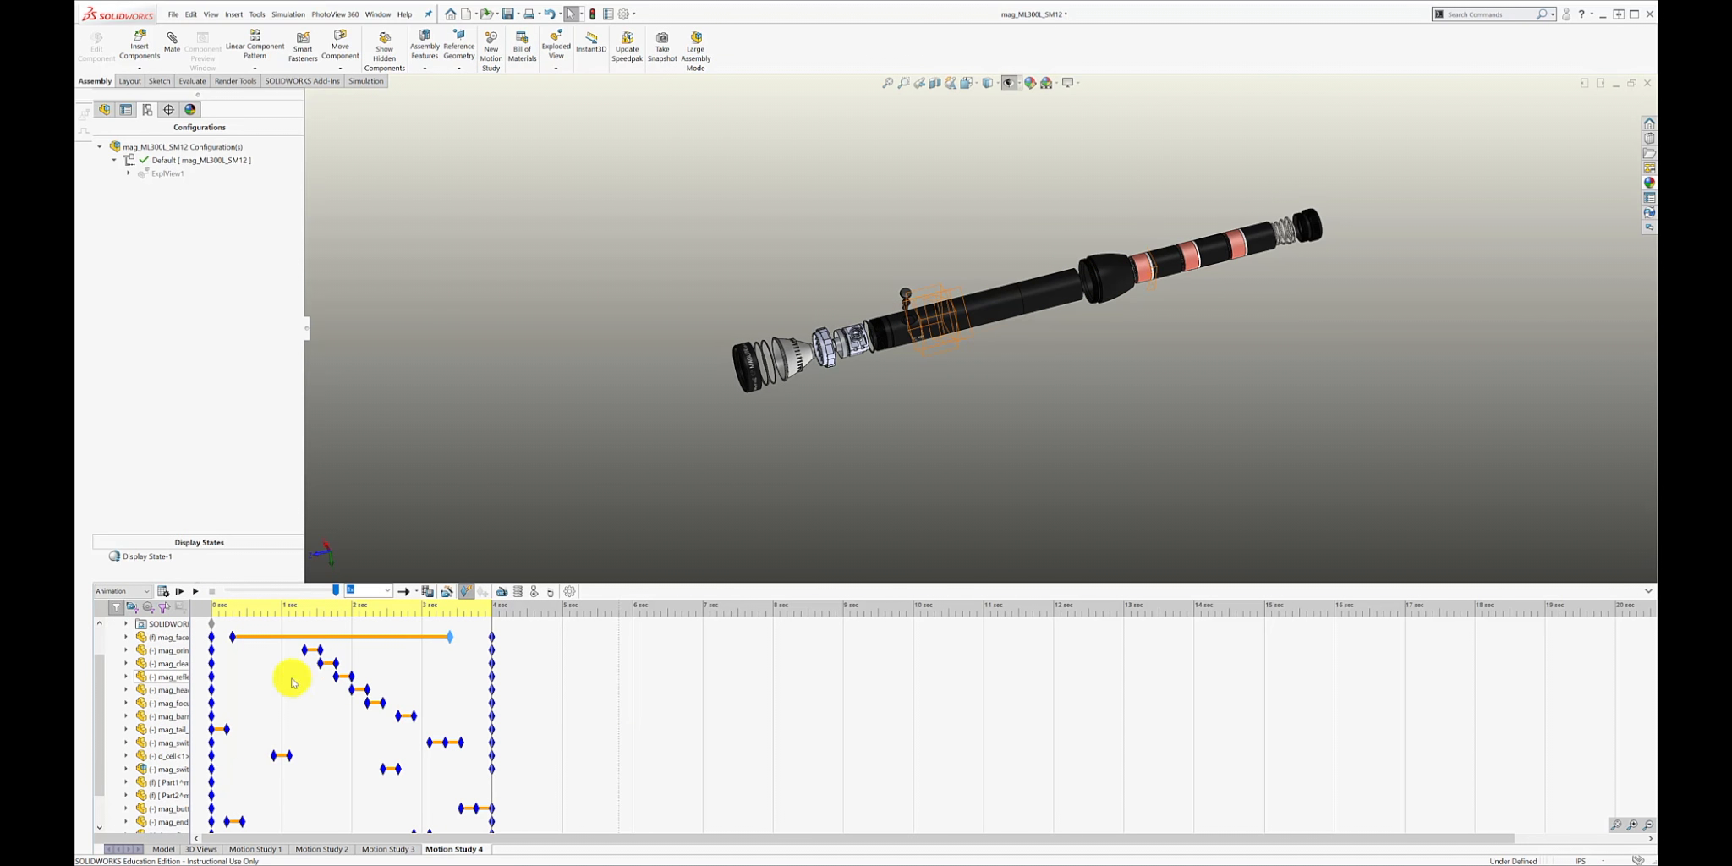
left_click_drag(298, 651, 469, 774)
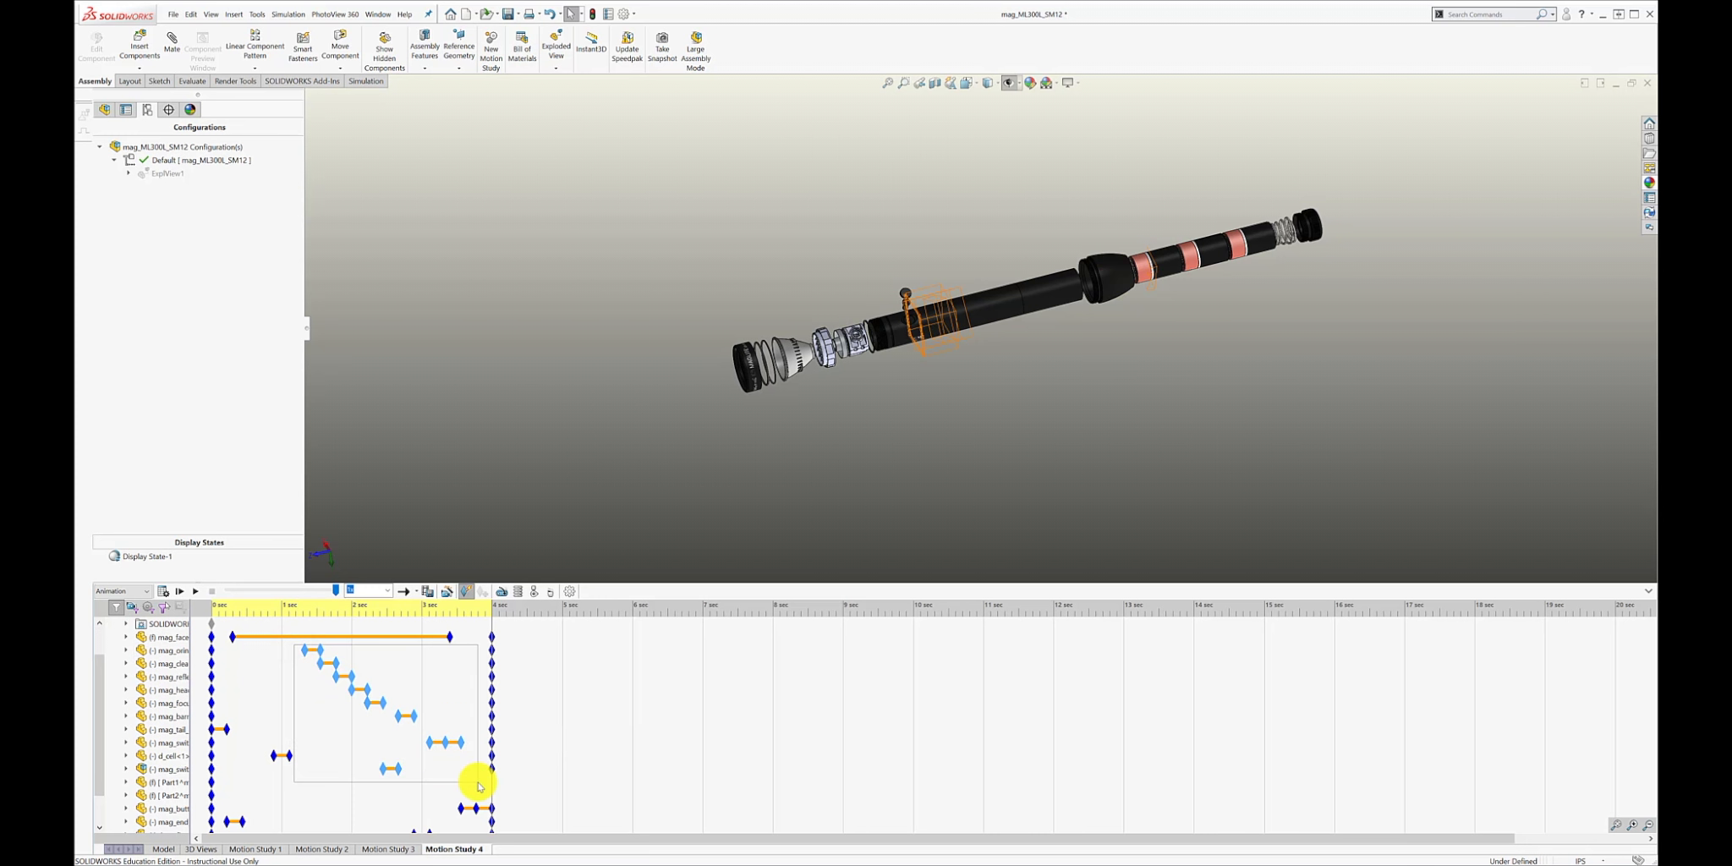
left_click_drag(408, 718, 362, 718)
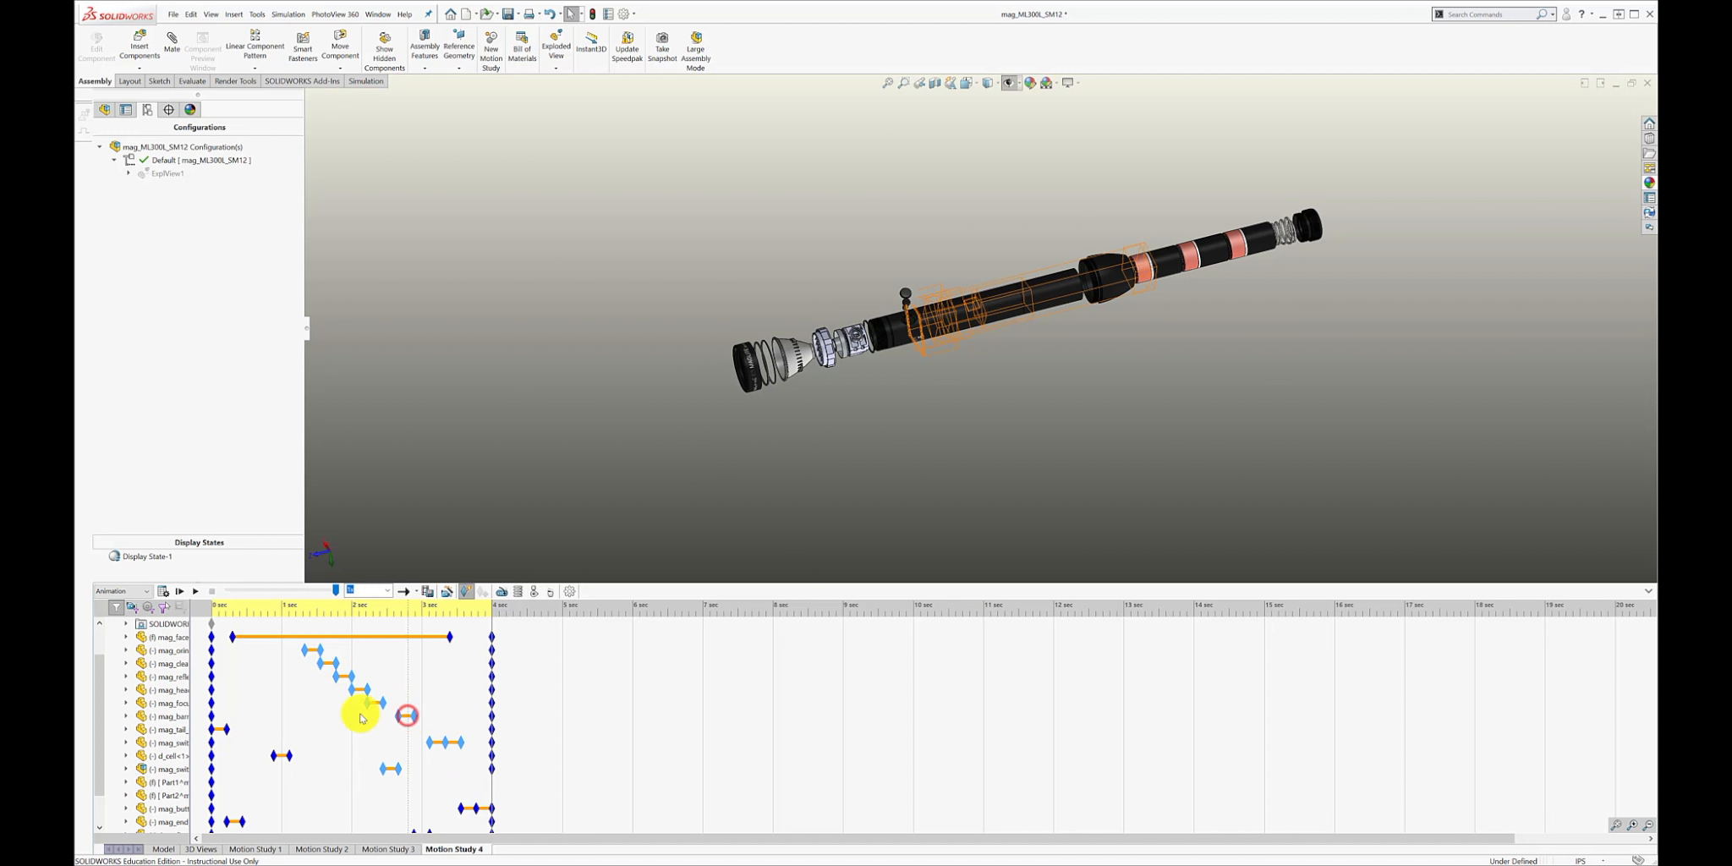
left_click_drag(287, 645, 461, 793)
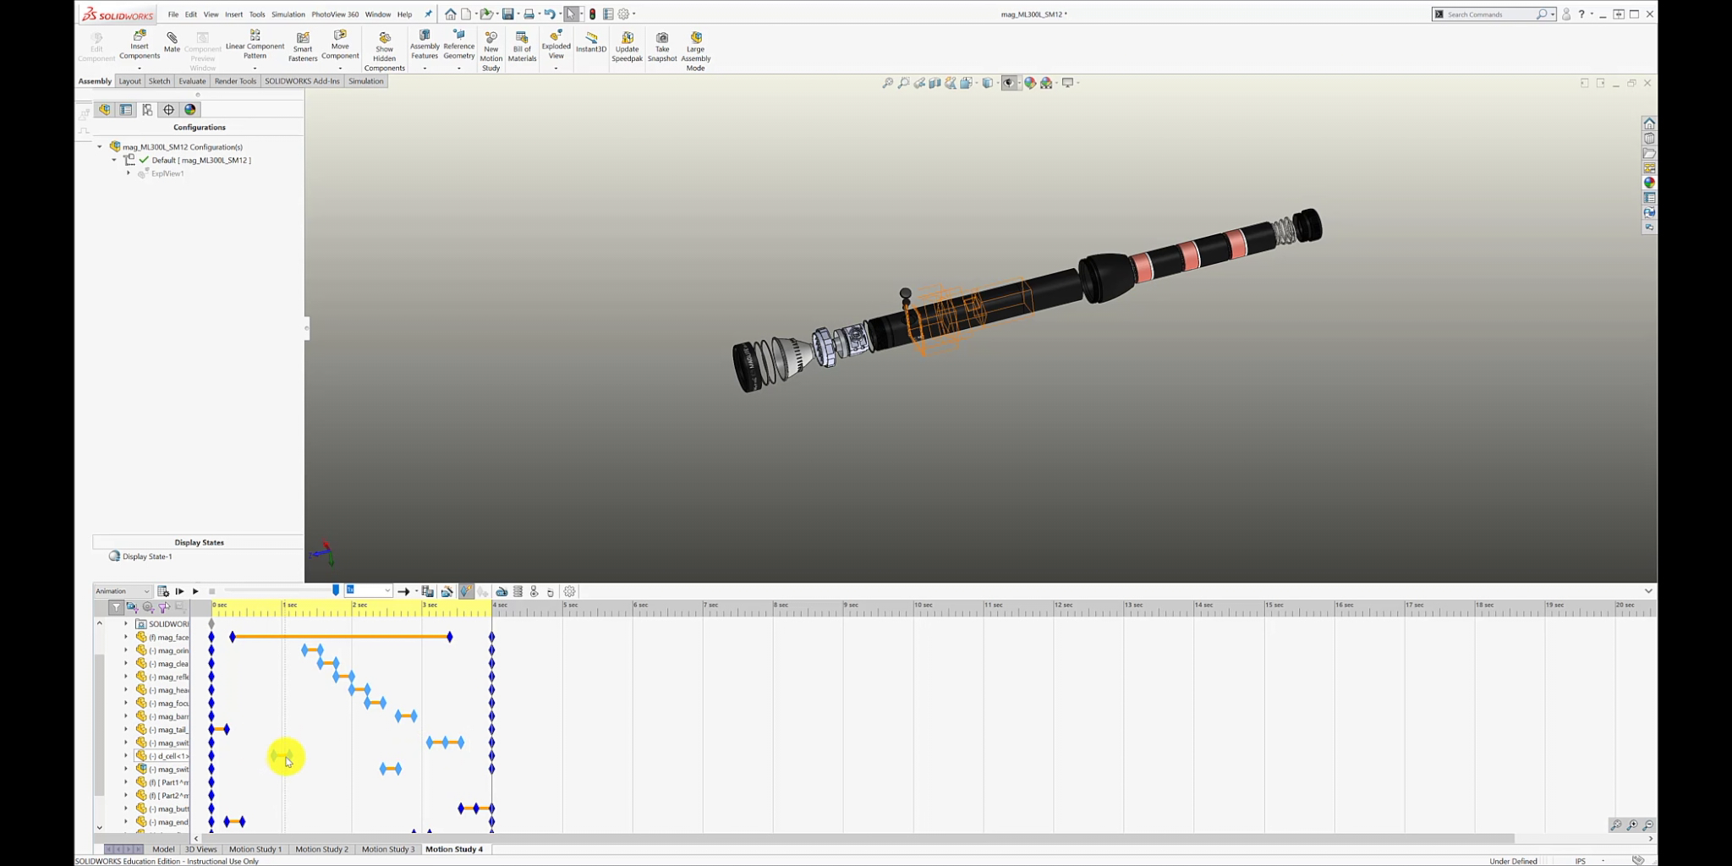
left_click_drag(286, 757, 233, 758)
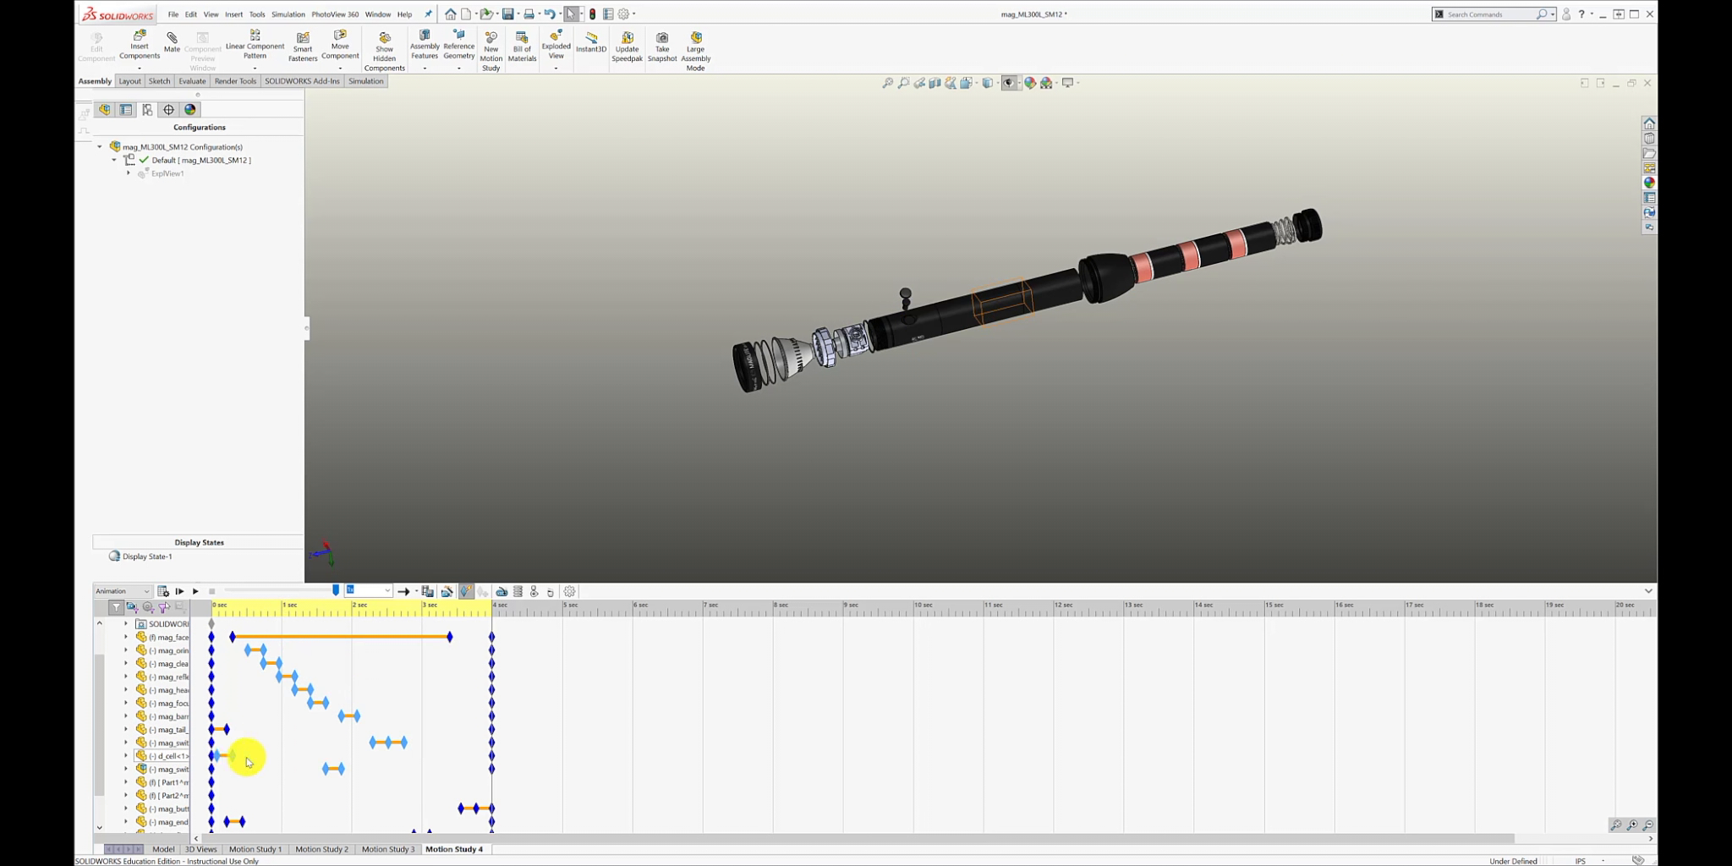
left_click(531, 742)
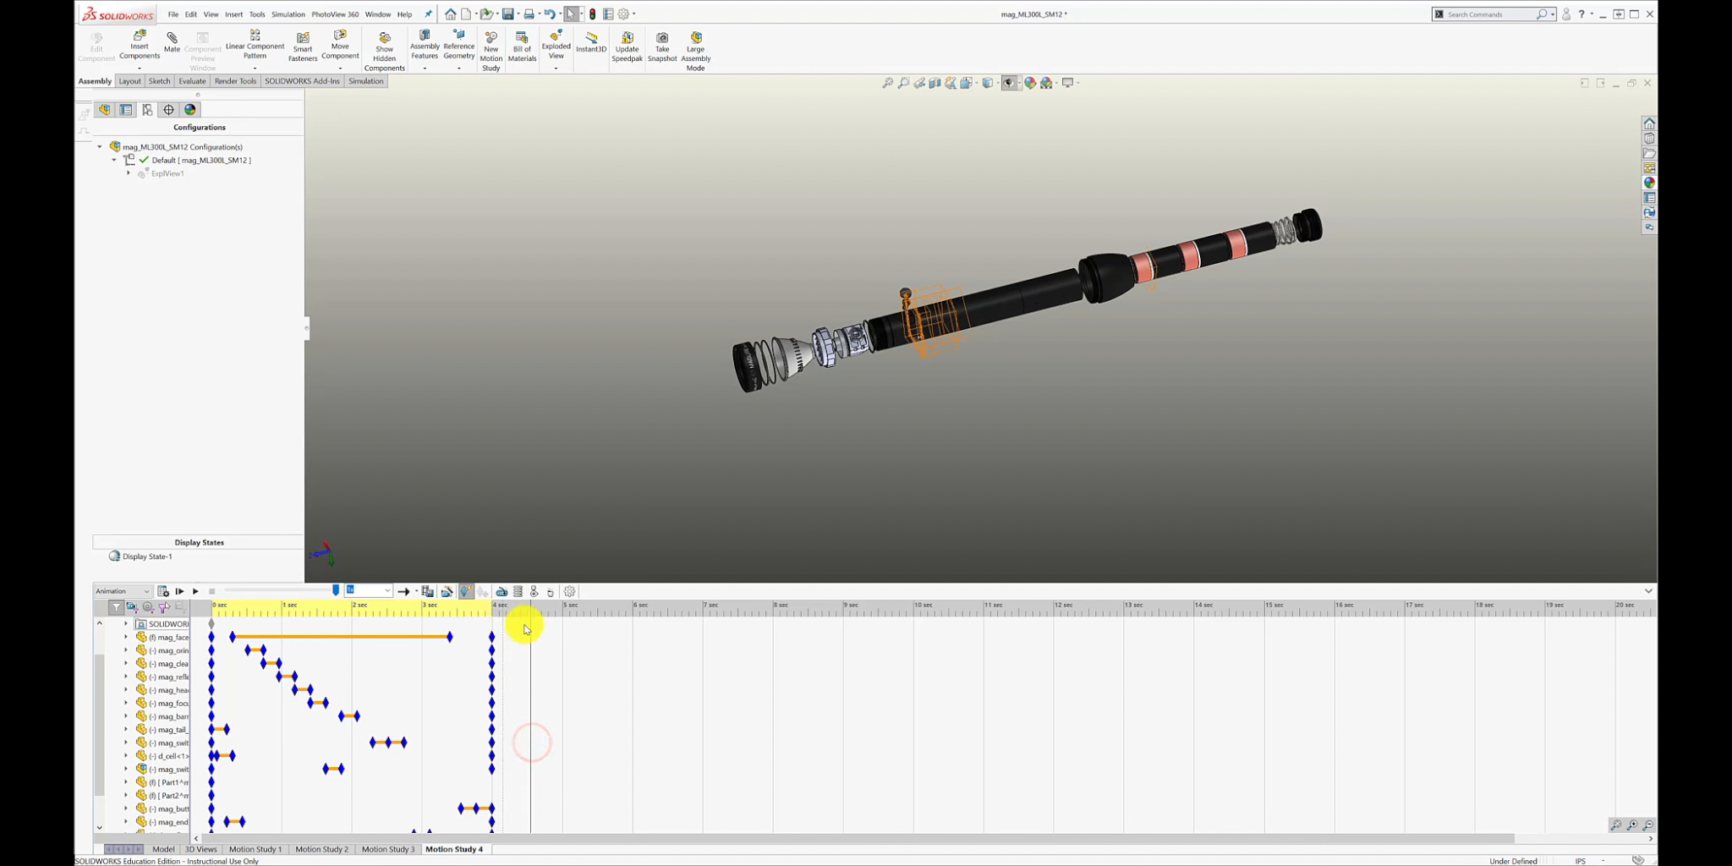
left_click(196, 590)
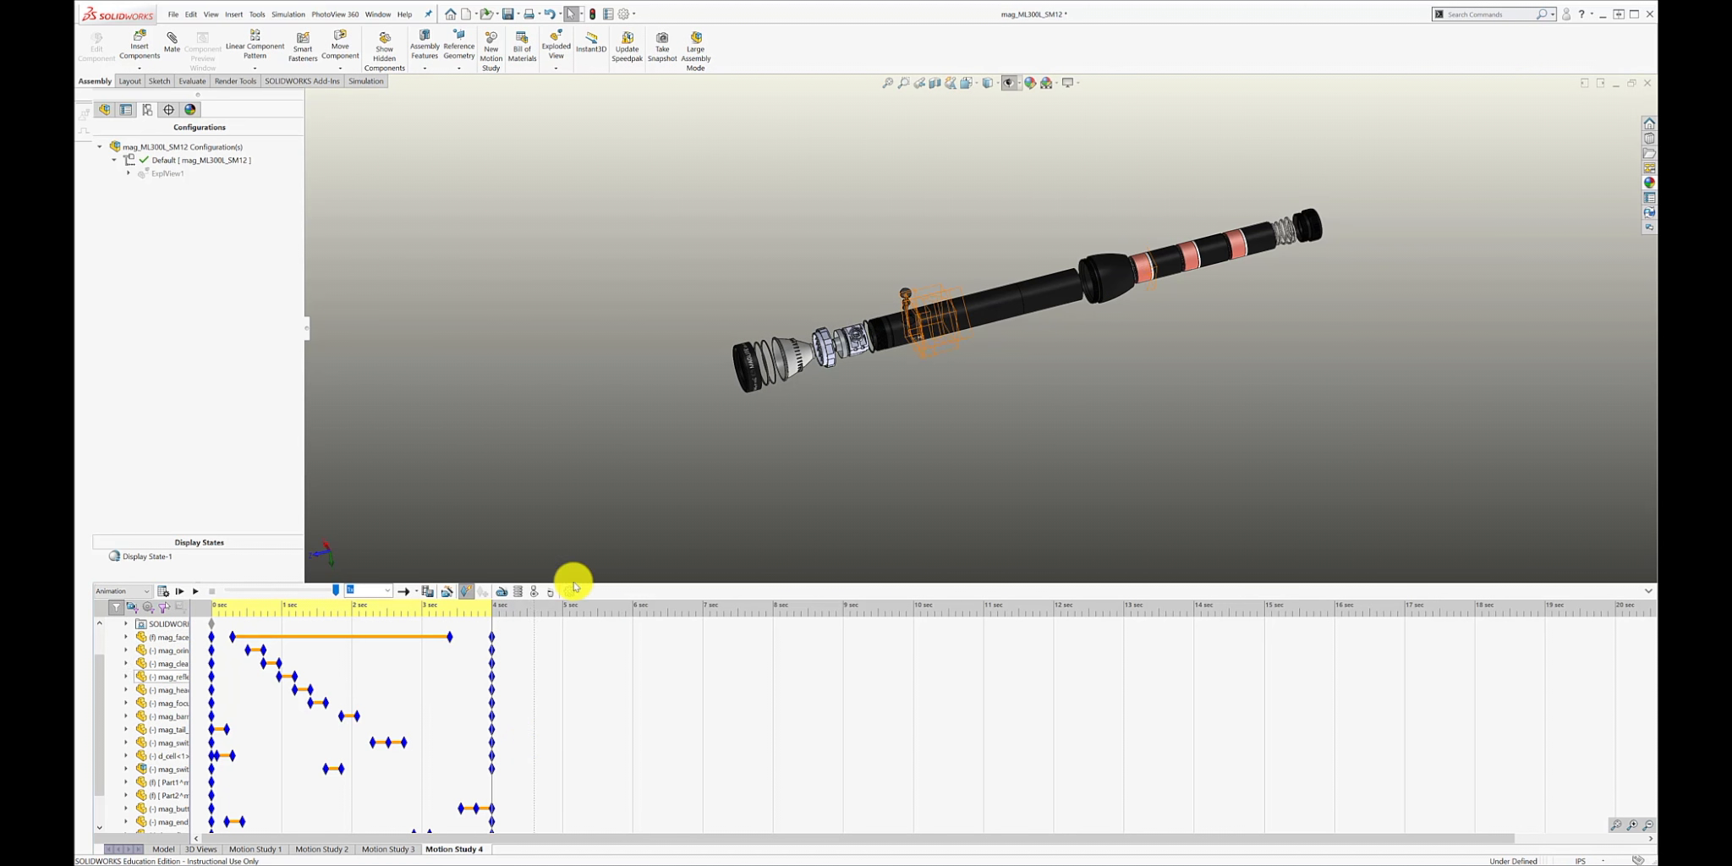
Add a Rotate model animation about the Y-axis with 0.25 clockwise rotations, running from 0 to 4 seconds.
left_click(447, 592)
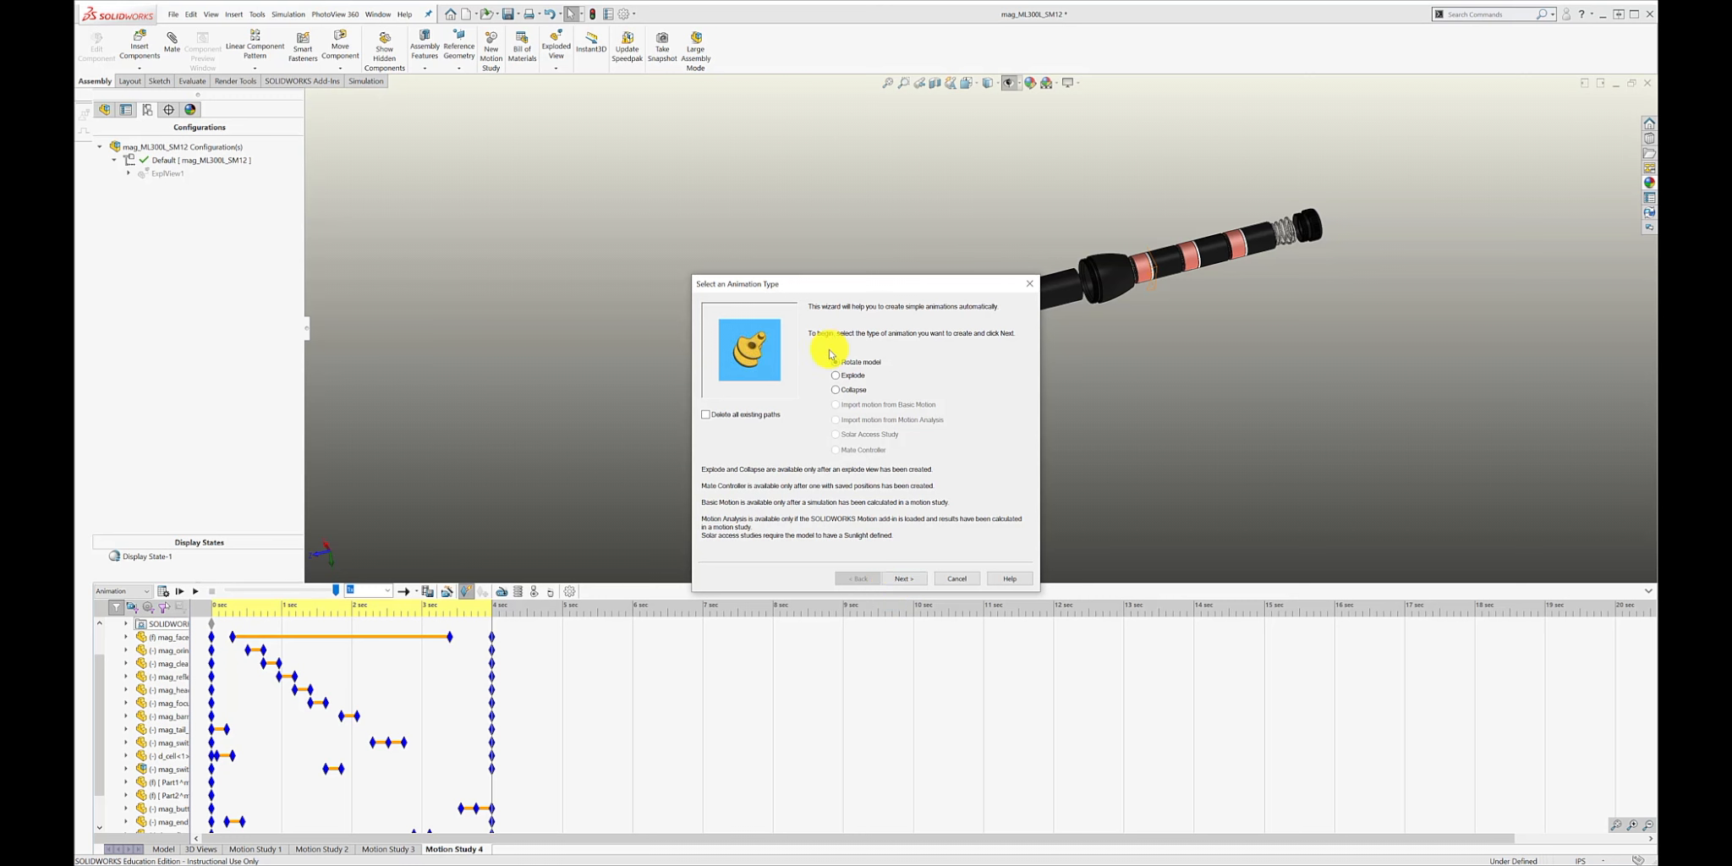
left_click(906, 579)
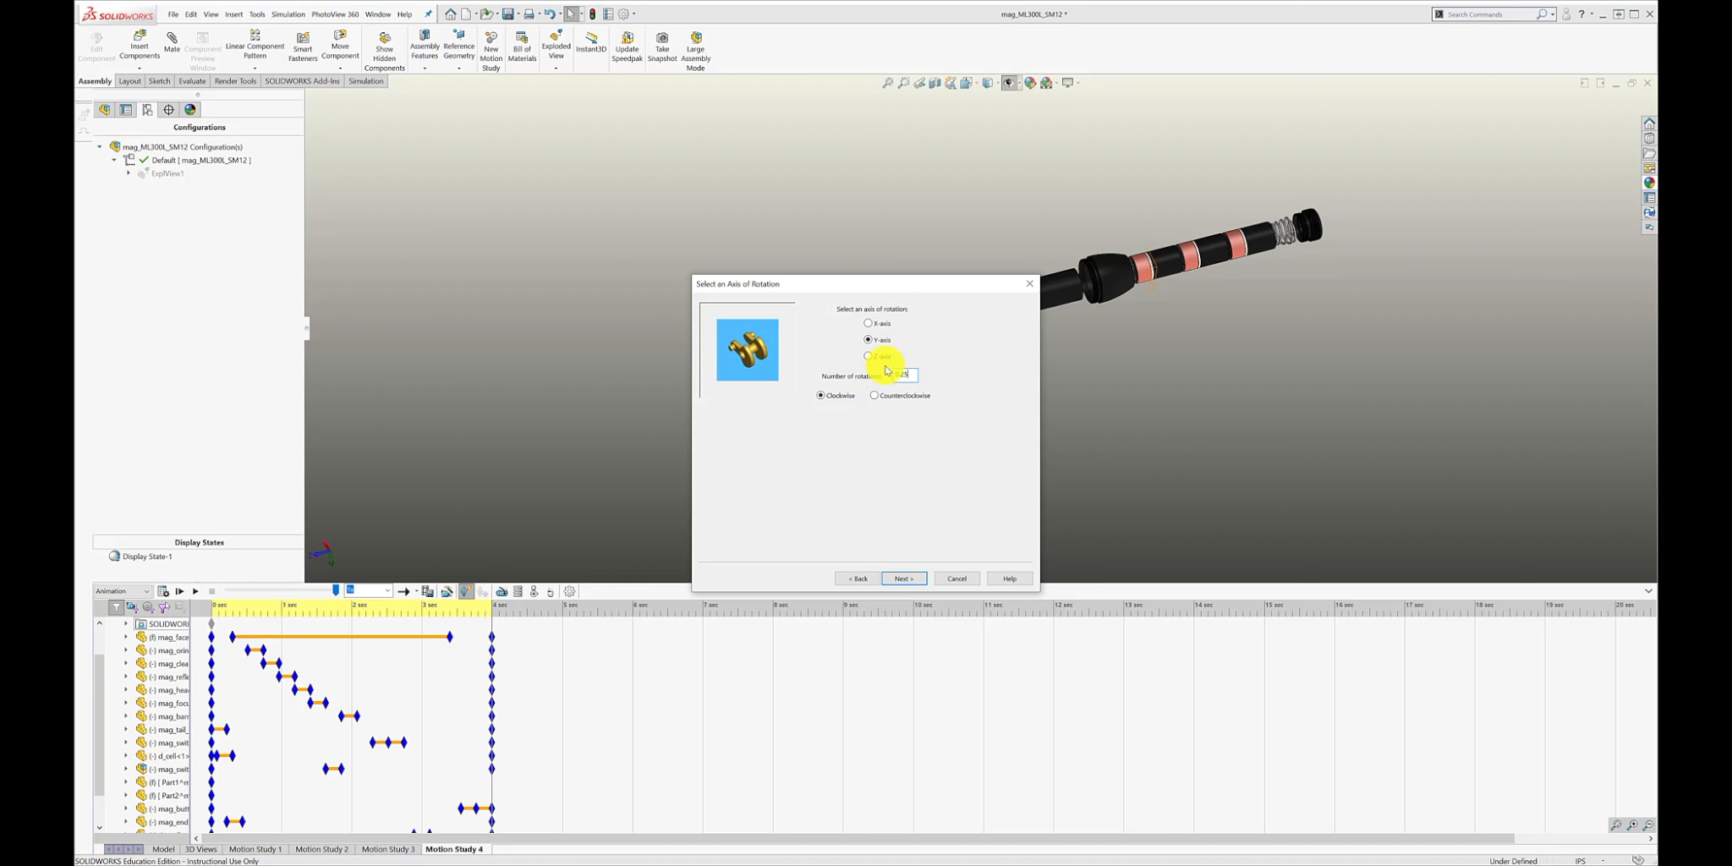
left_click(903, 581)
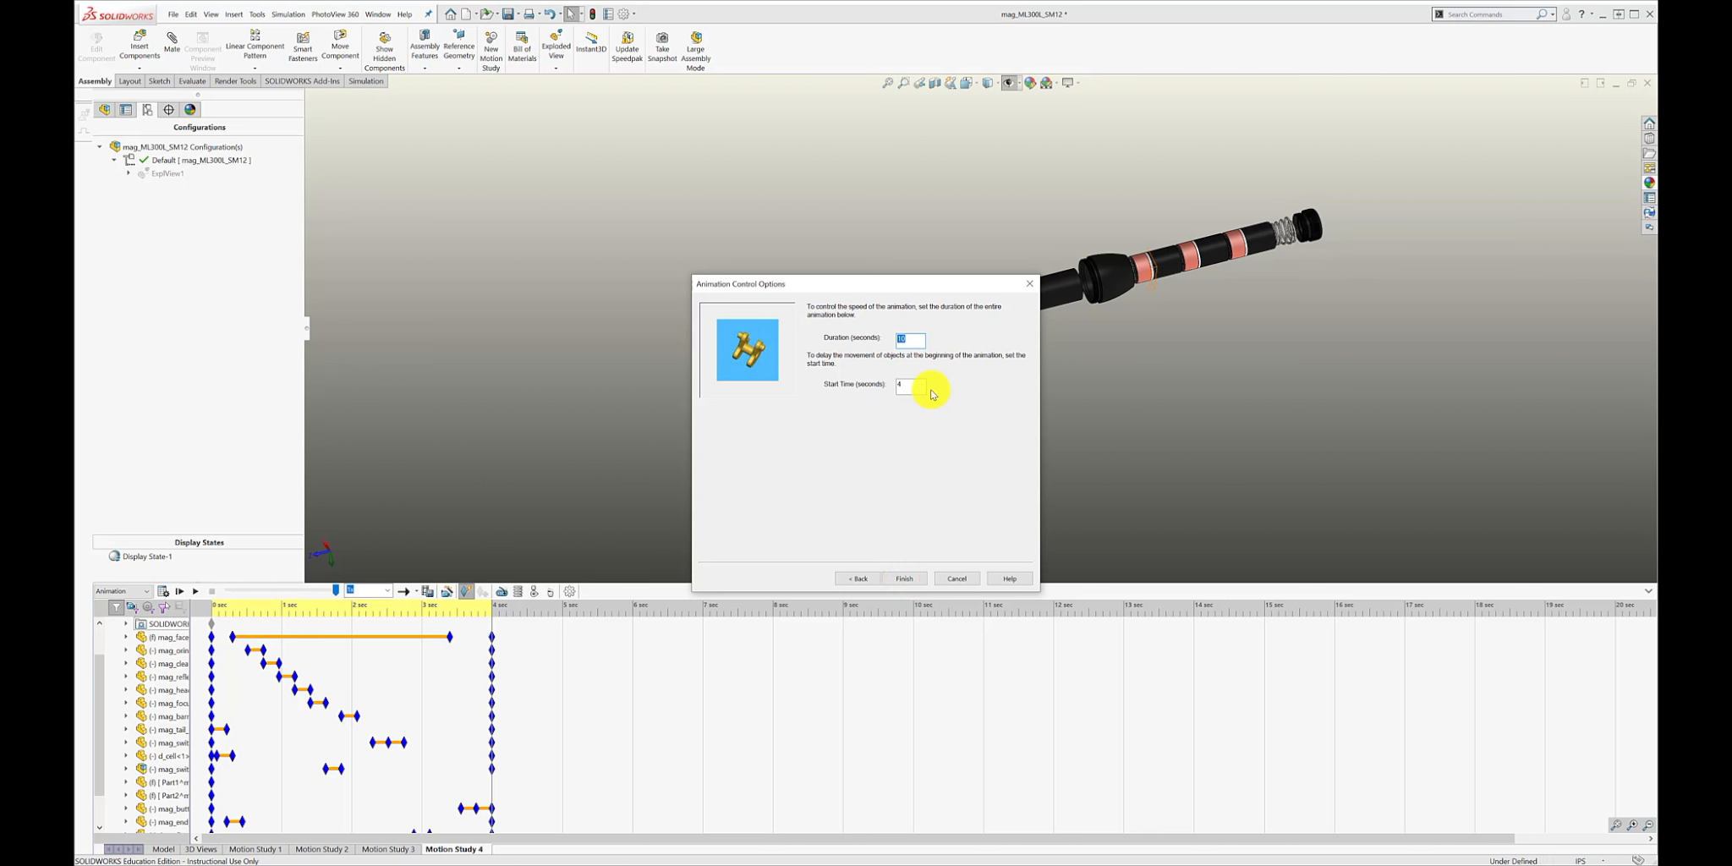
left_click(906, 580)
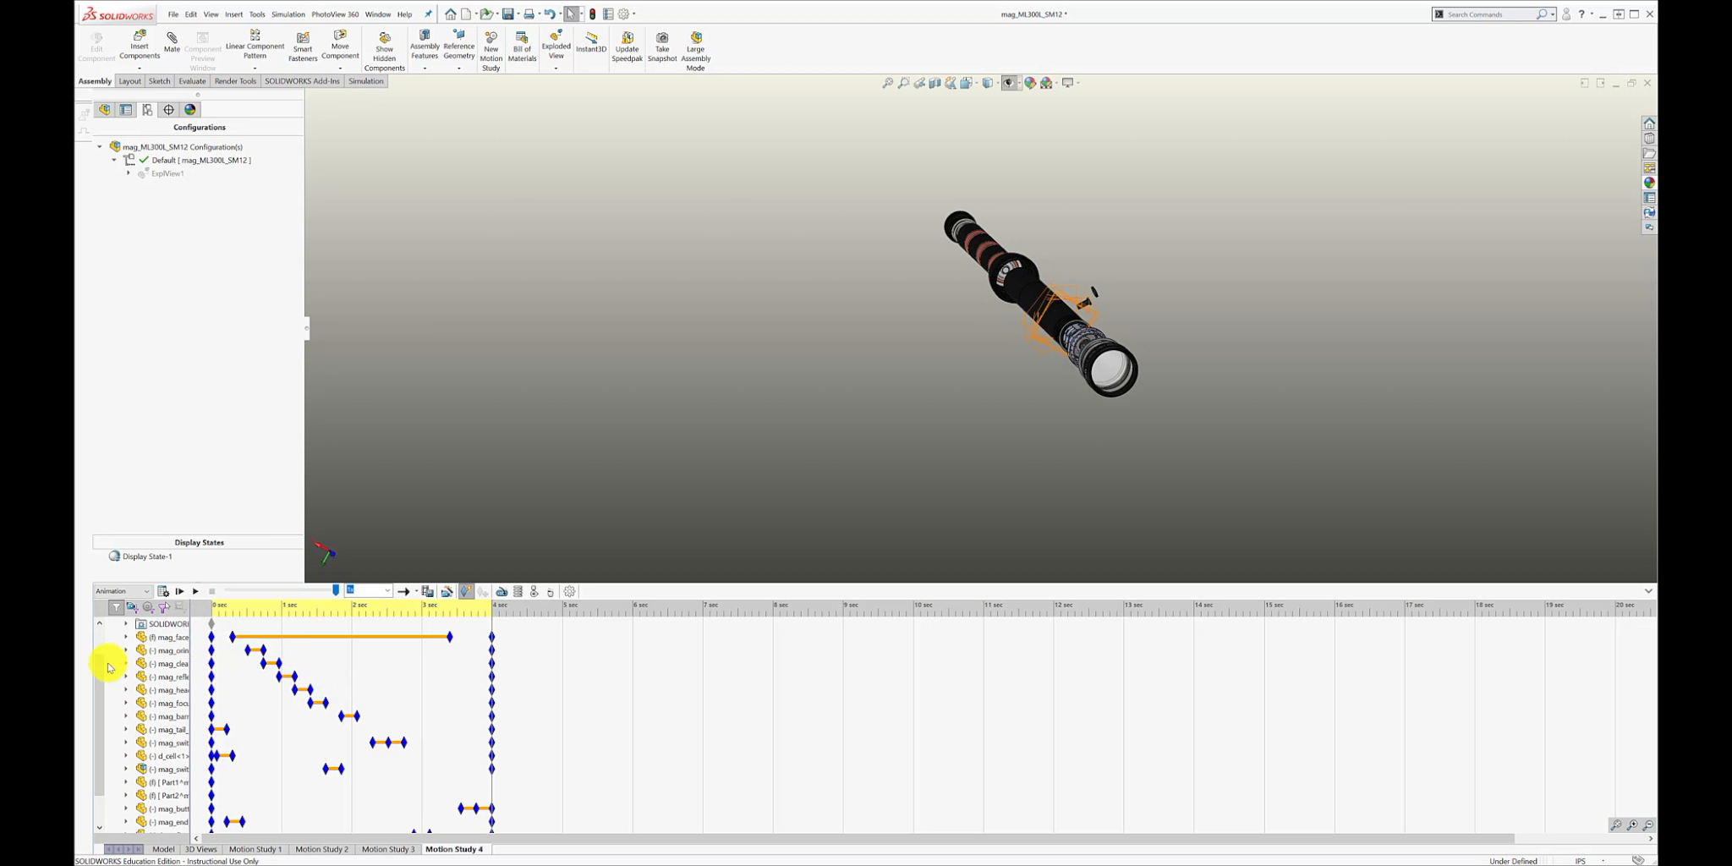
Widen the motion study tree to show the full component names and play the combined animation from the start.
left_click_drag(98, 688, 98, 654)
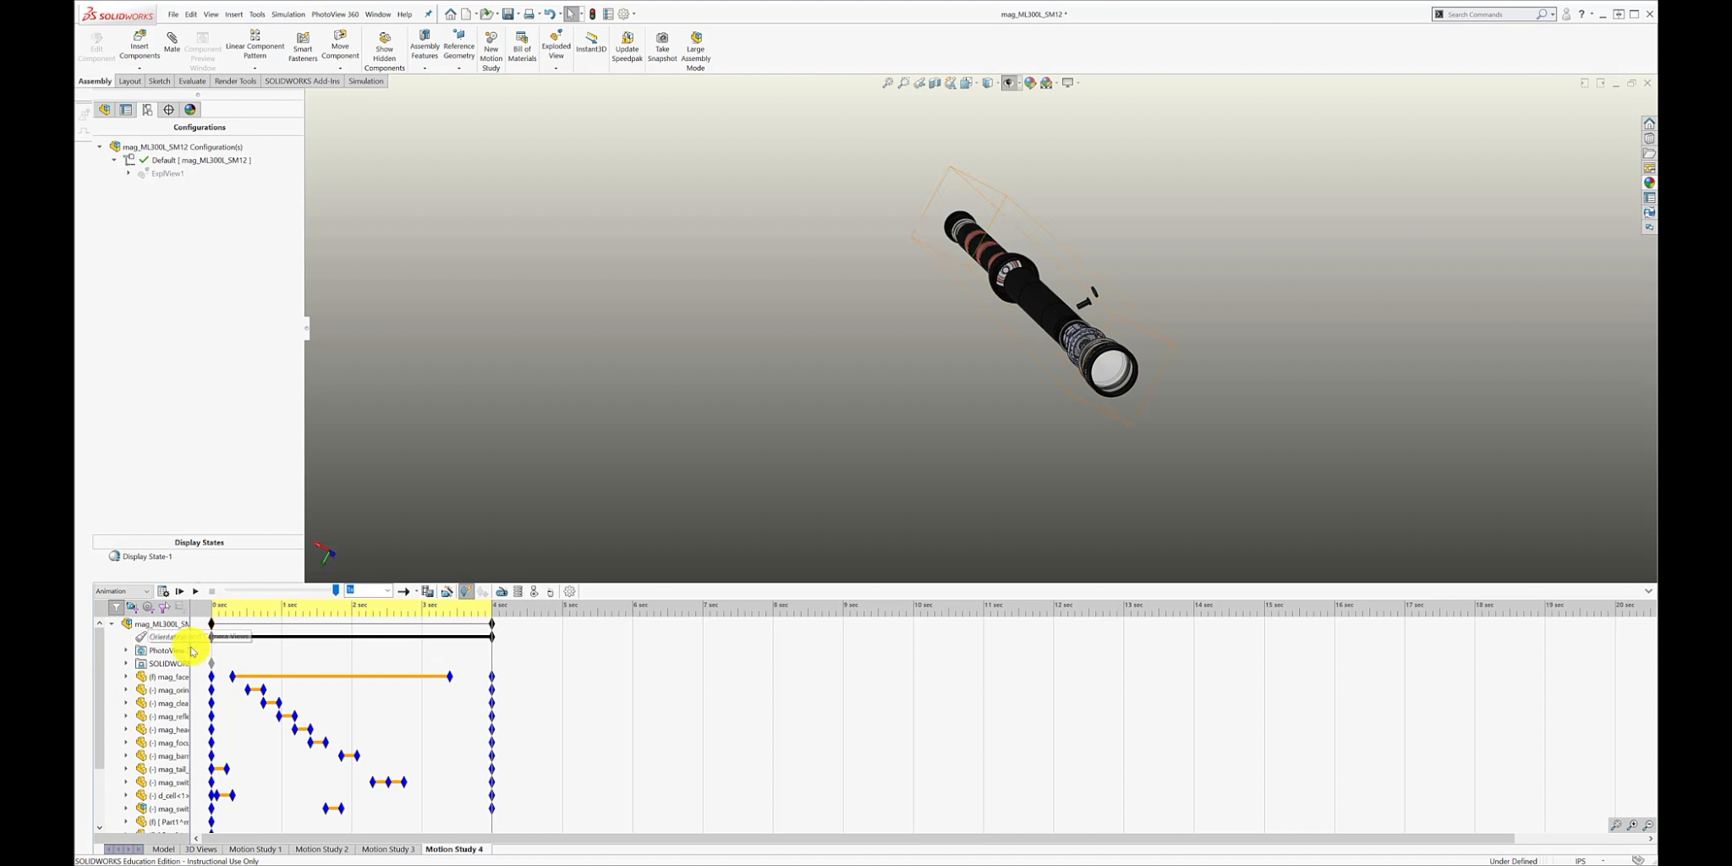
left_click_drag(191, 652, 264, 665)
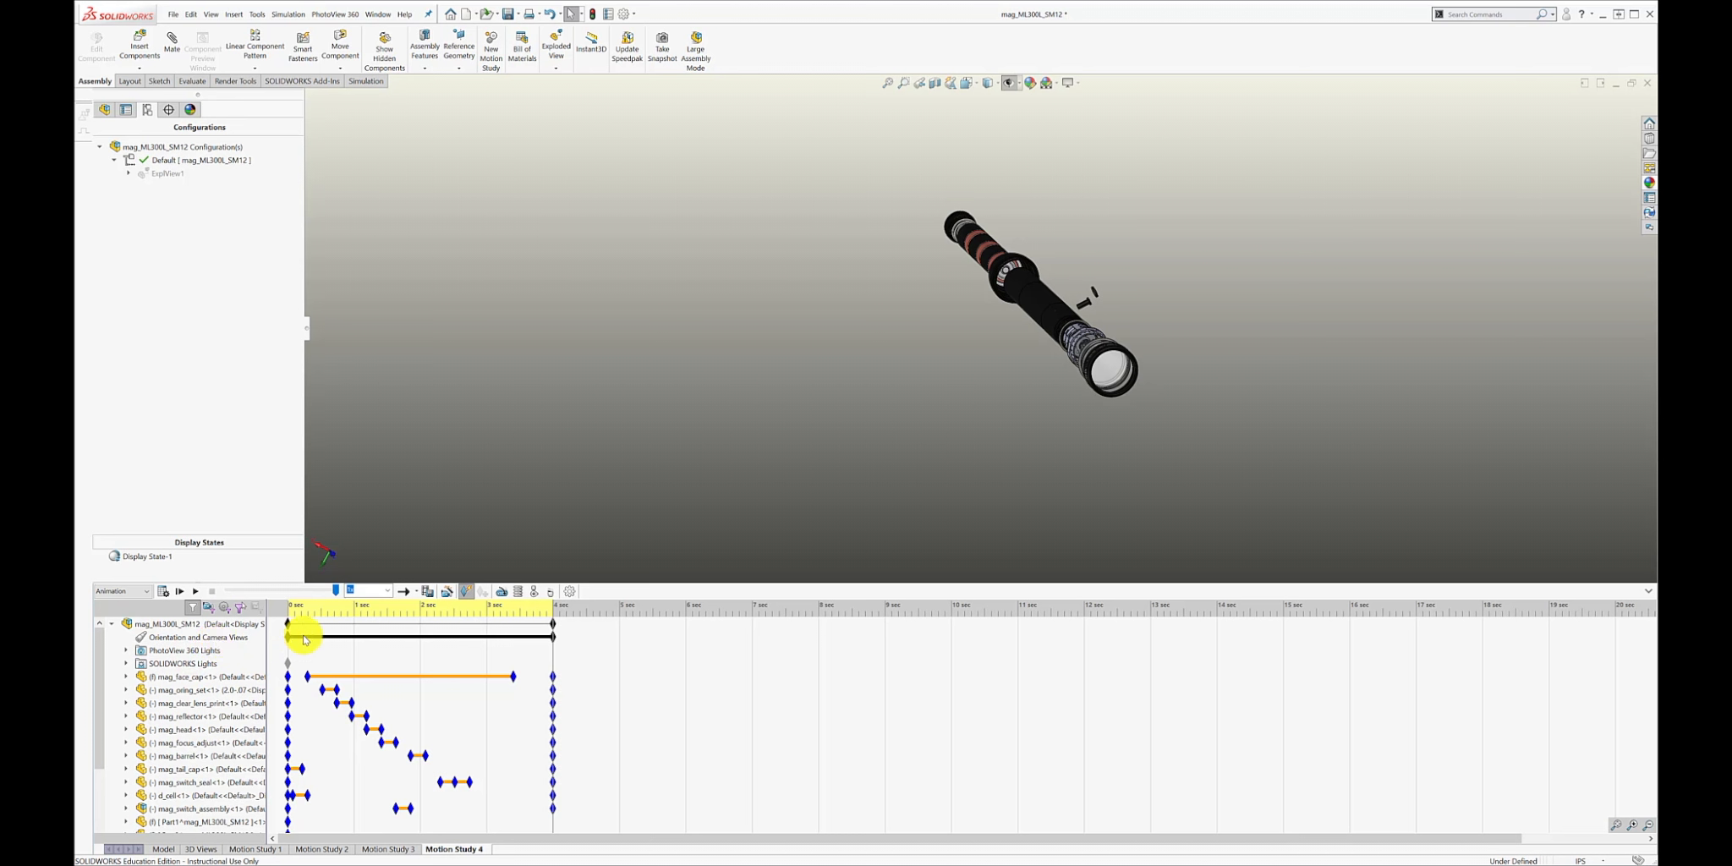
left_click_drag(553, 655, 224, 657)
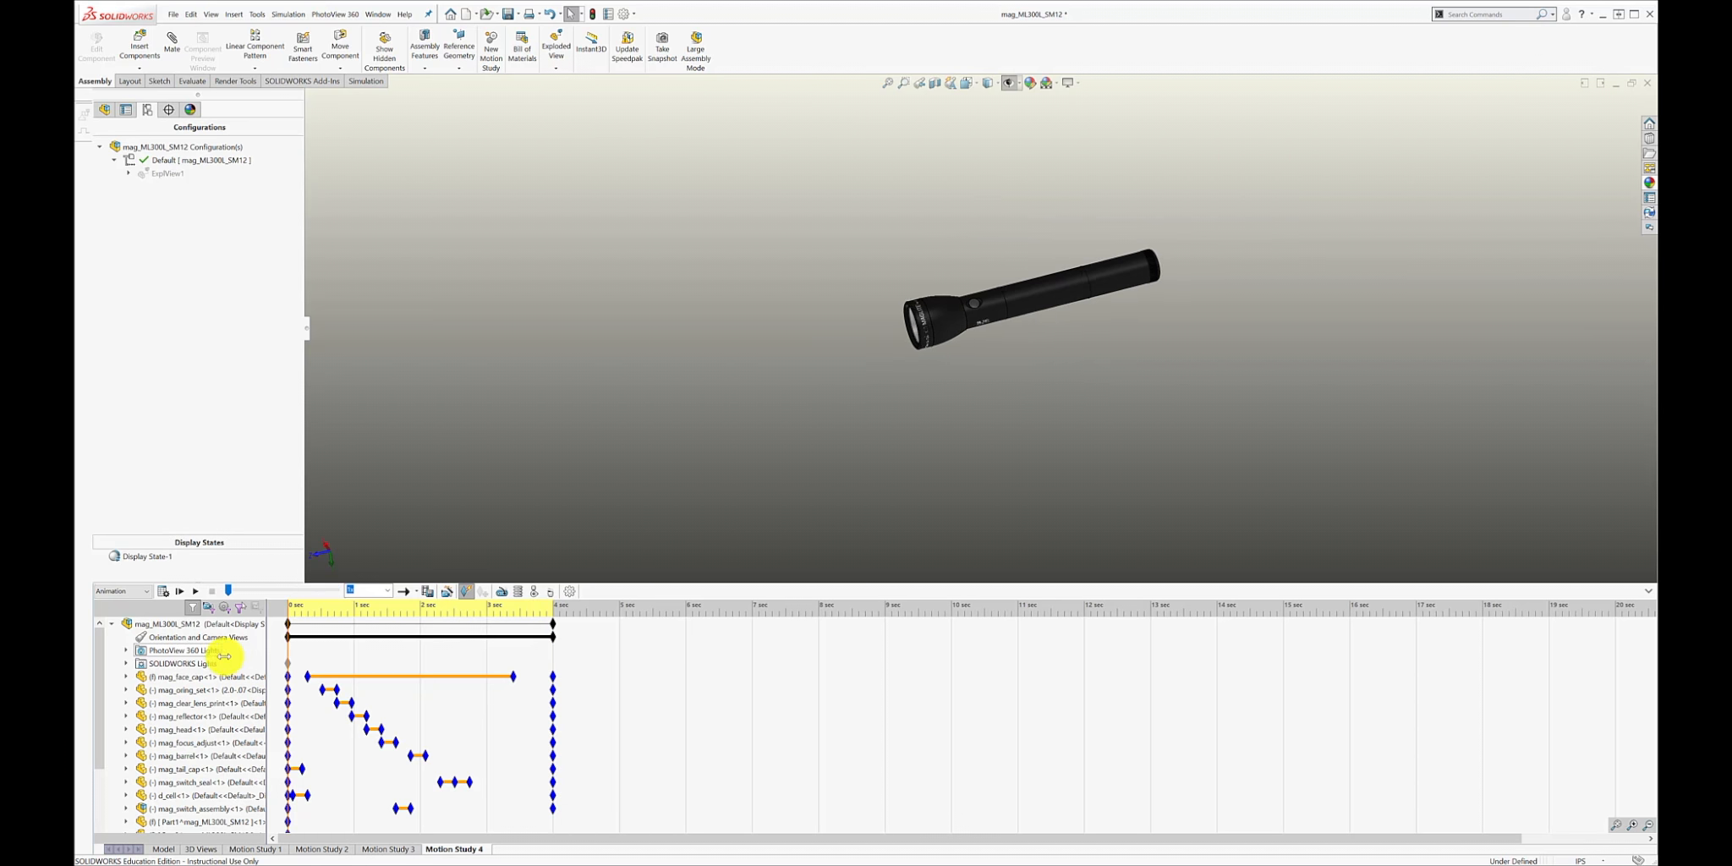
left_click(197, 593)
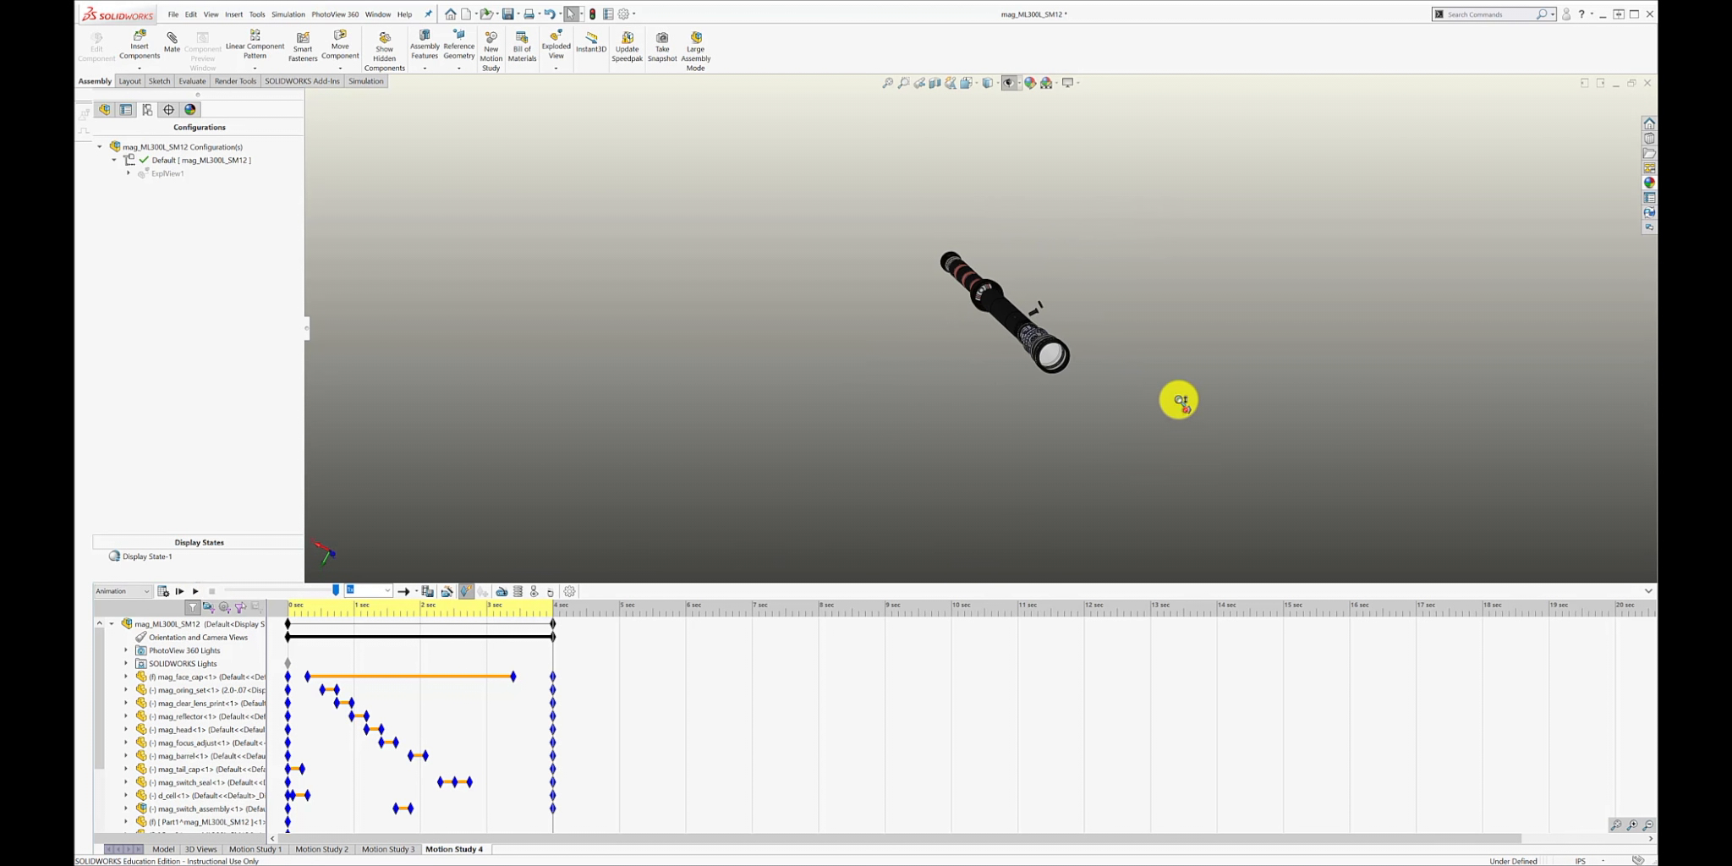
Look closer at the exploded flashlight, then rewind the timeline to 0 seconds and replay the animation.
scroll(1181, 400, "down", 6)
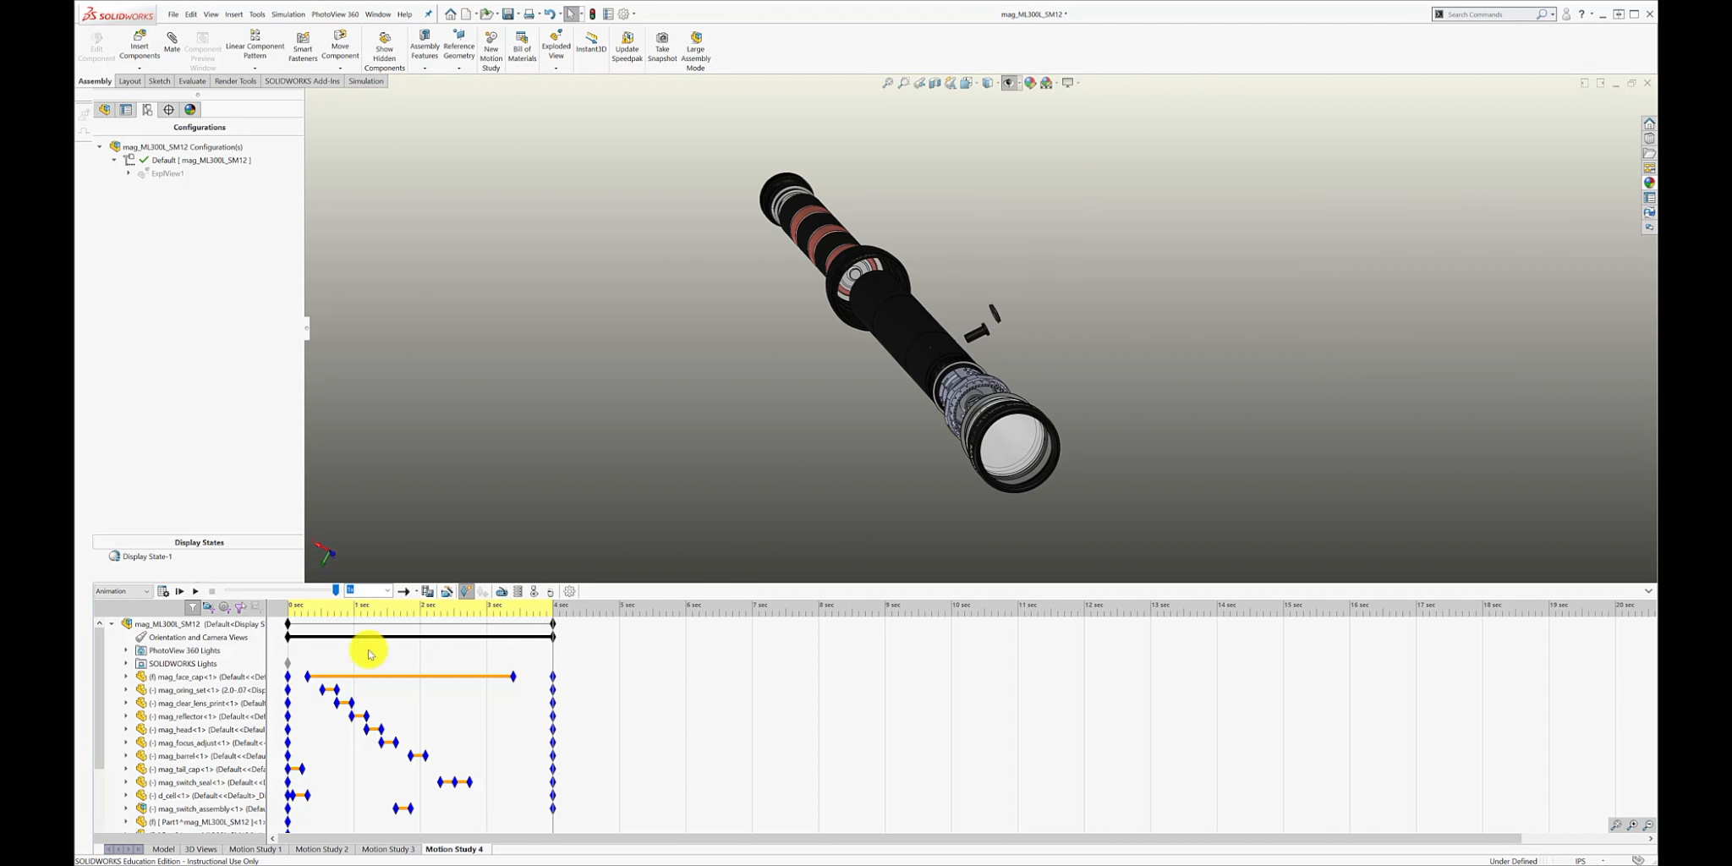
left_click_drag(554, 666, 263, 654)
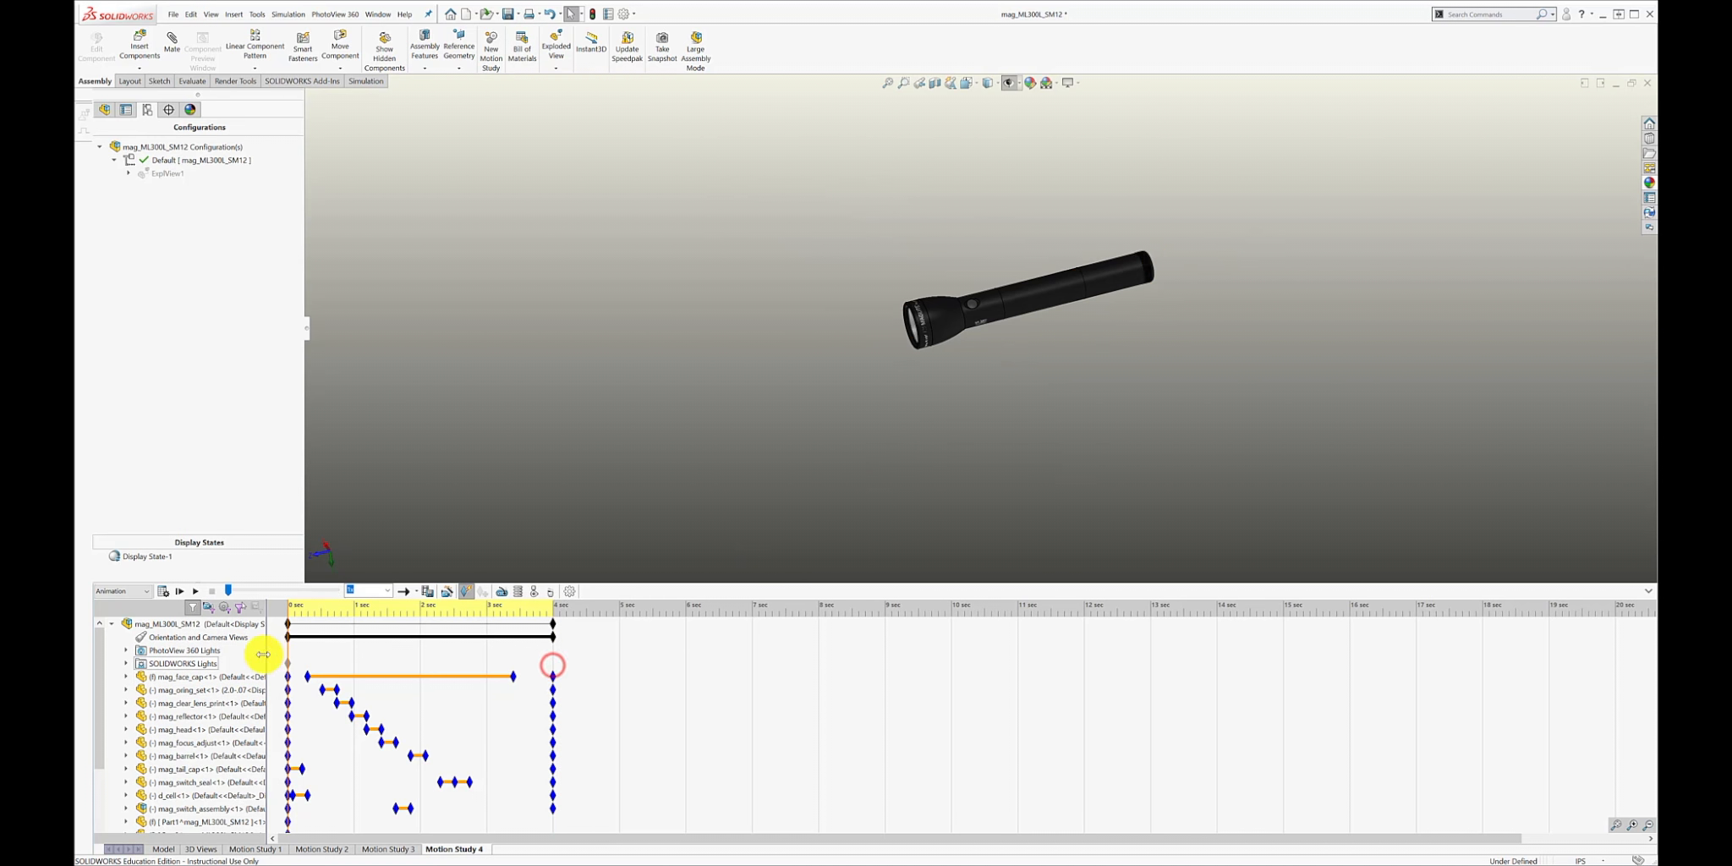
left_click(196, 591)
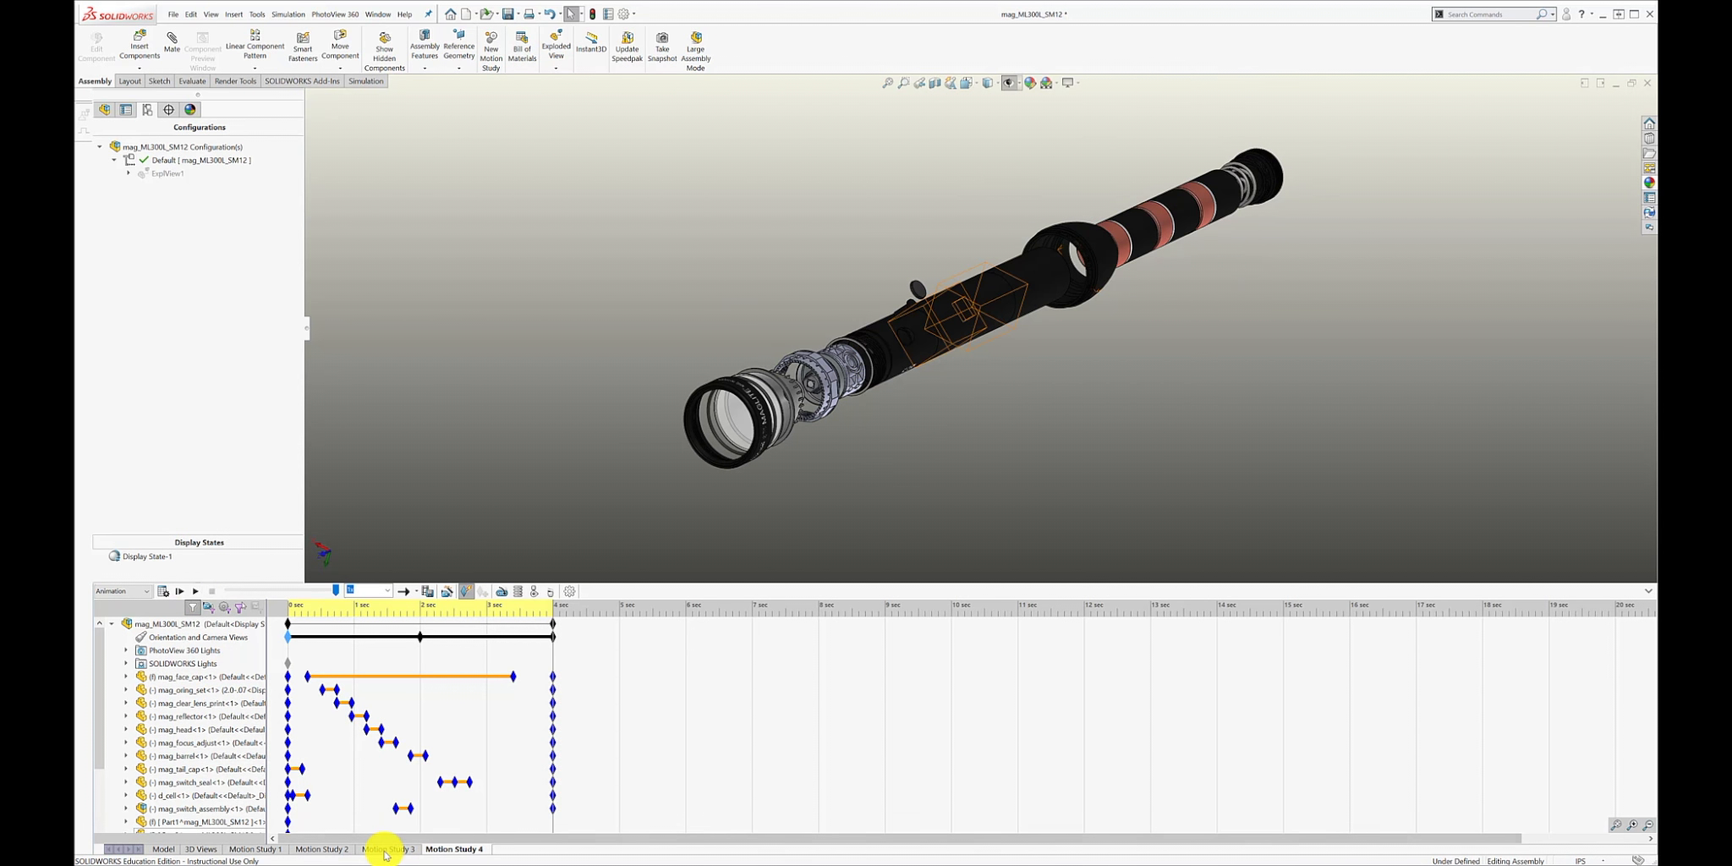
Save Motion Study 4 as the AVI file mag_ML300L_SM12MS4, using the SOLIDWORKS screen renderer and Full Frames (Uncompressed).
left_click(426, 591)
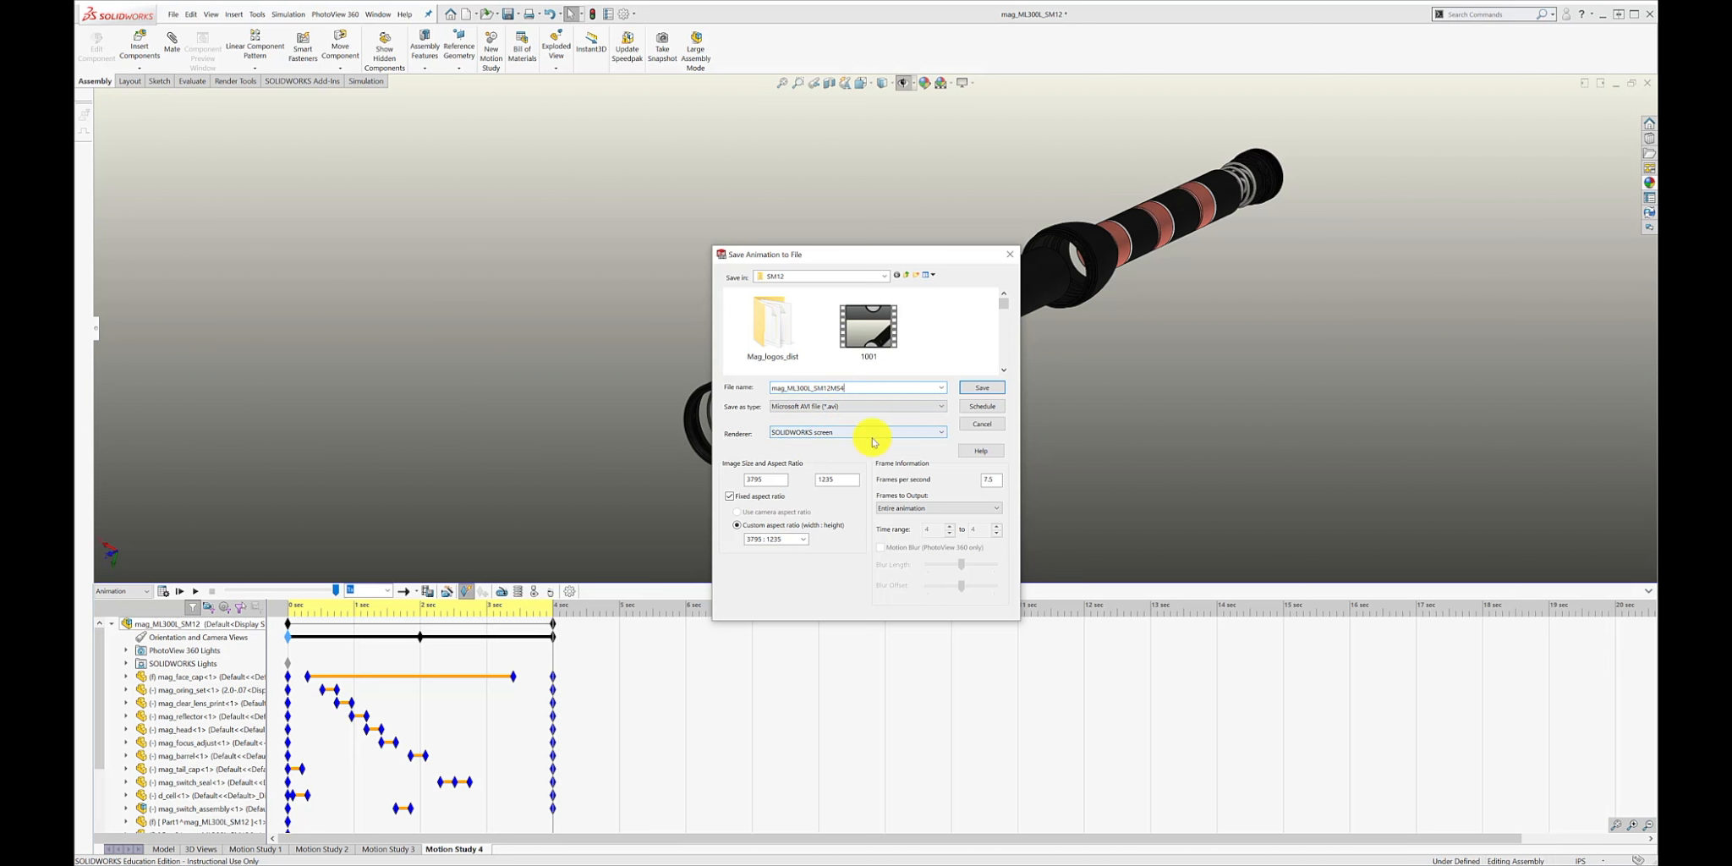
left_click(941, 432)
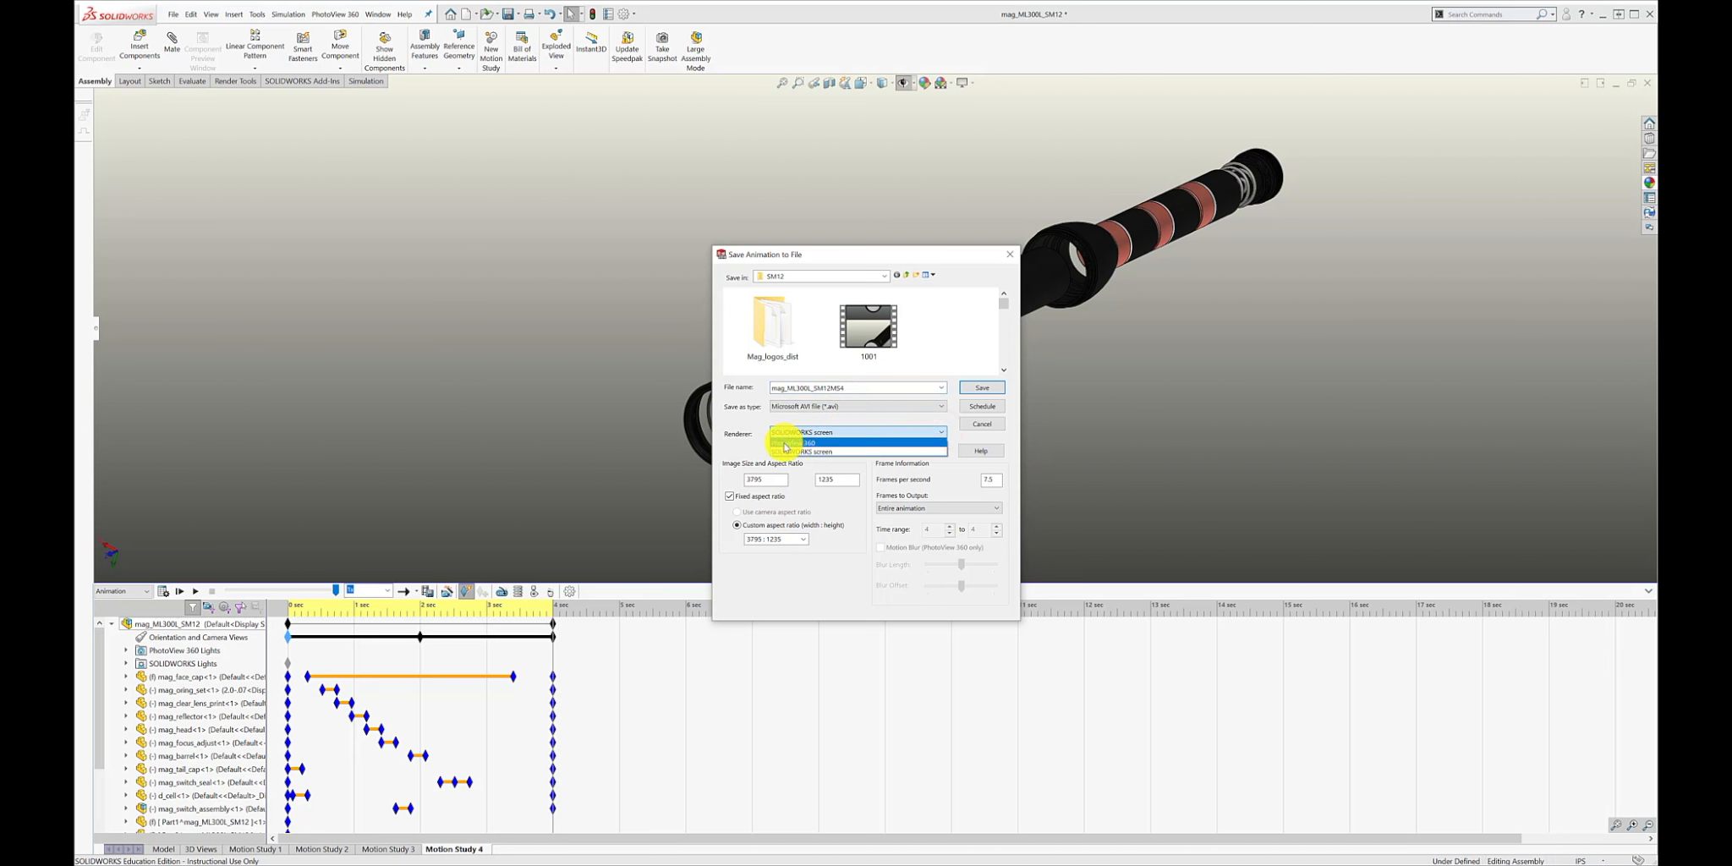
left_click(943, 434)
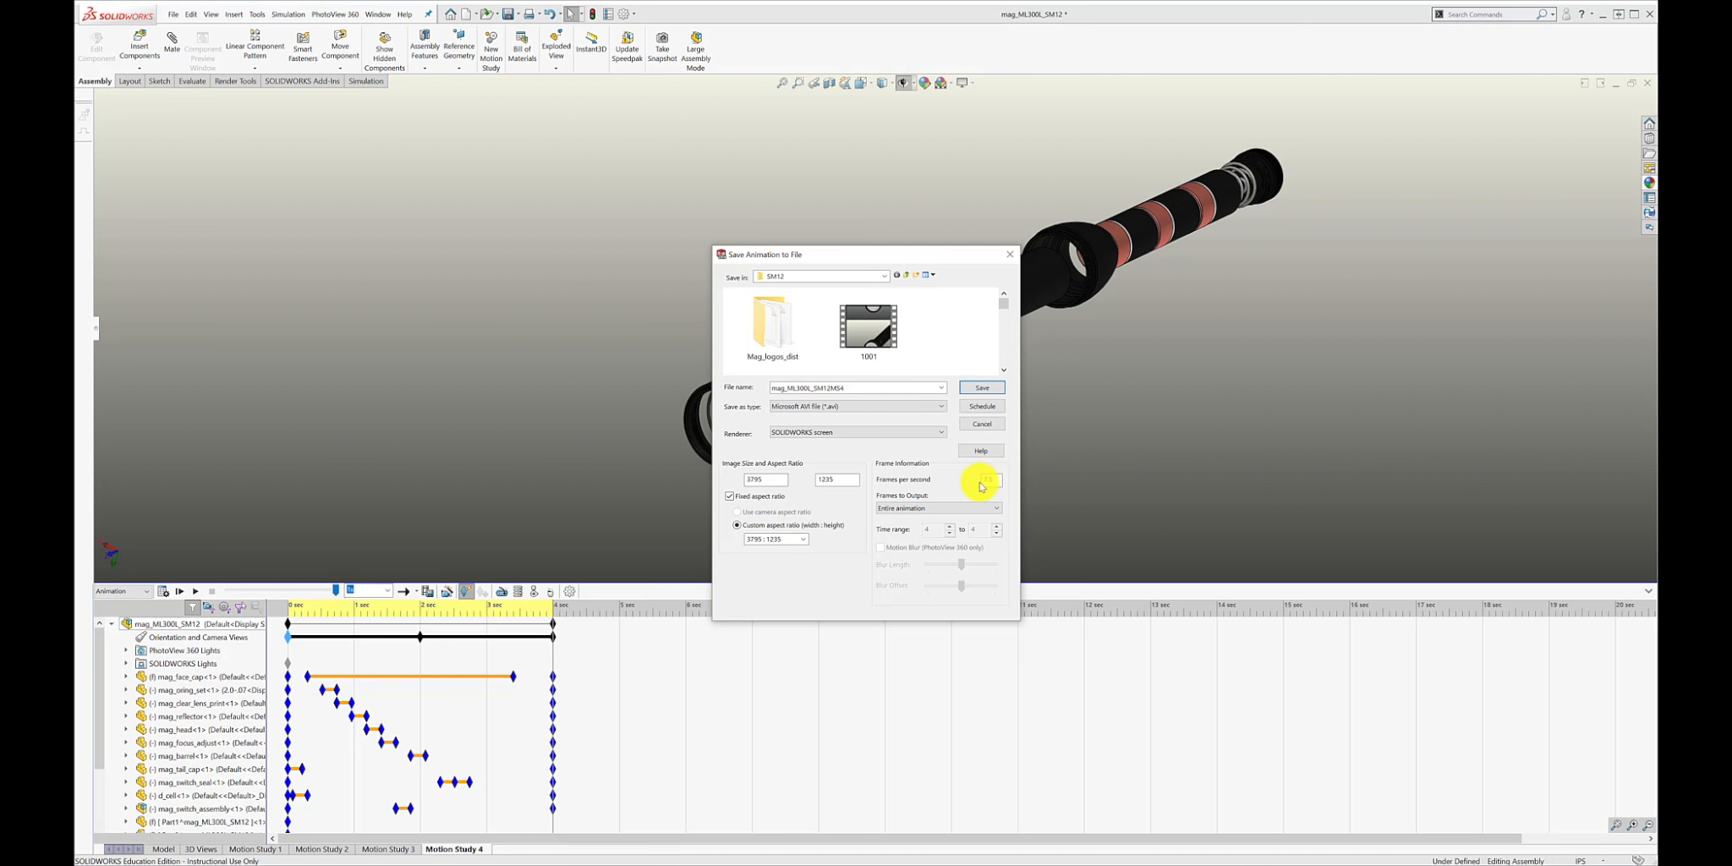
left_click(983, 388)
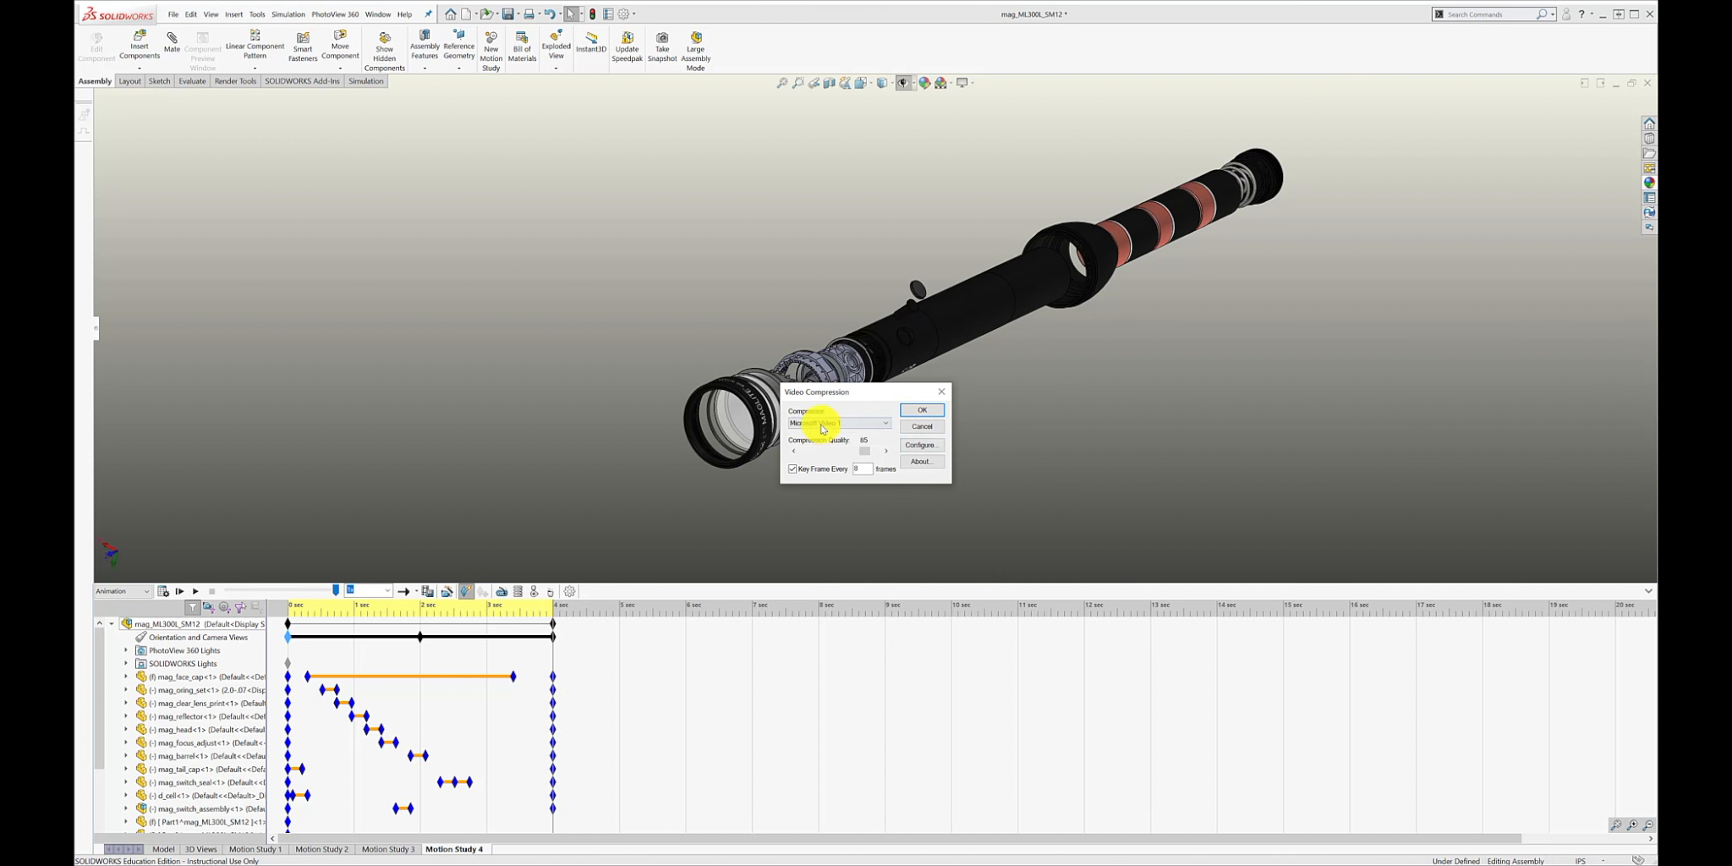
left_click(884, 425)
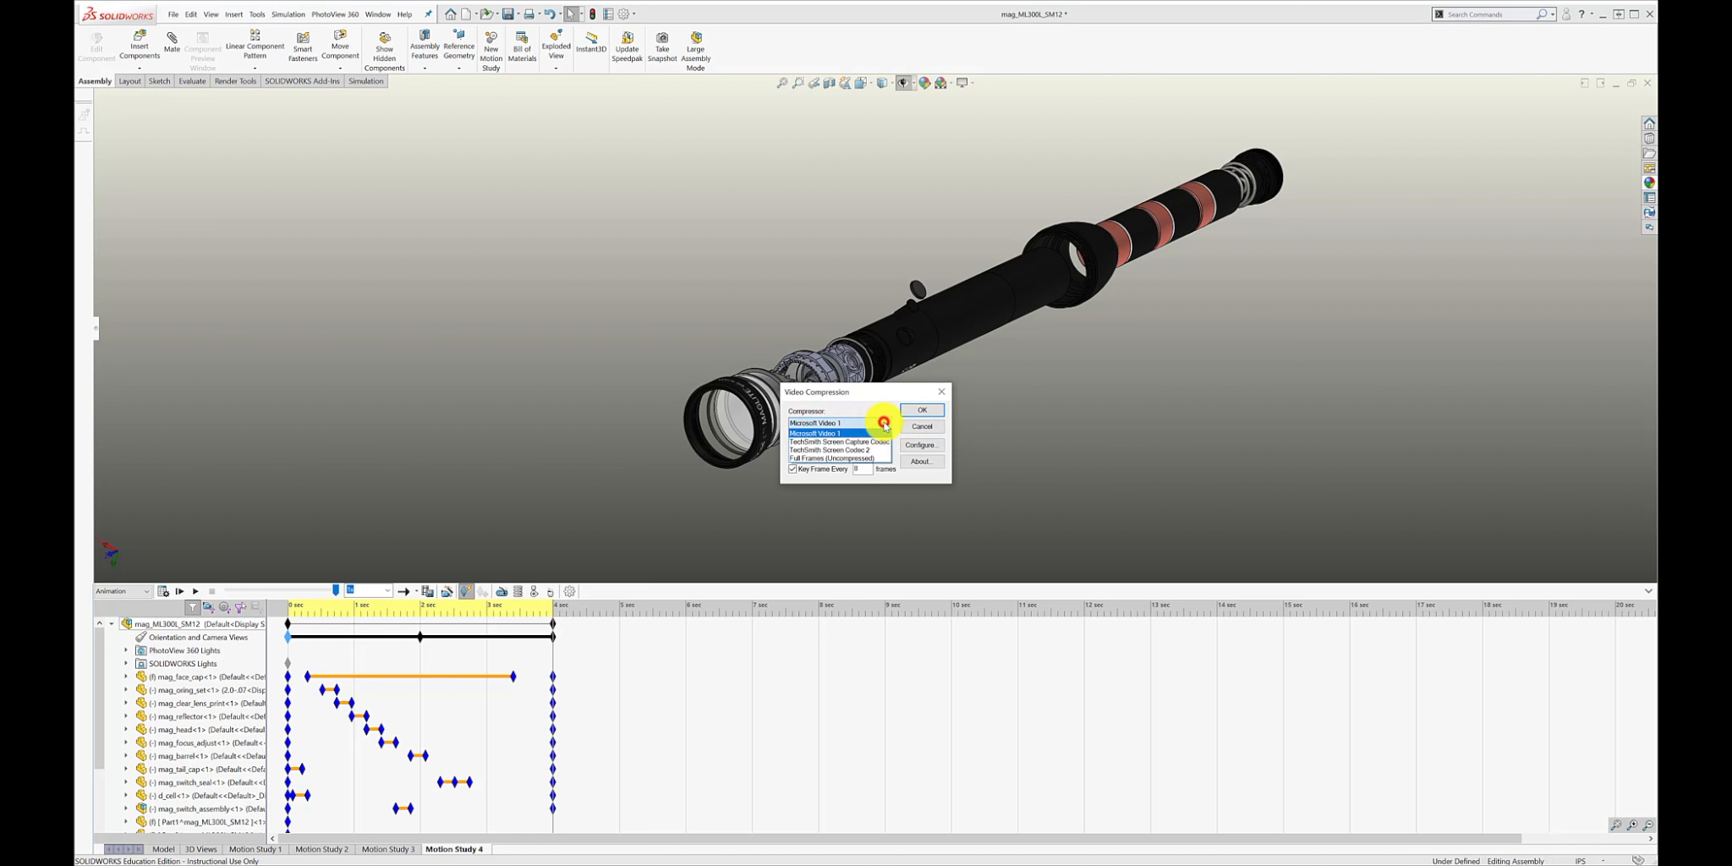
left_click(808, 458)
left_click(929, 417)
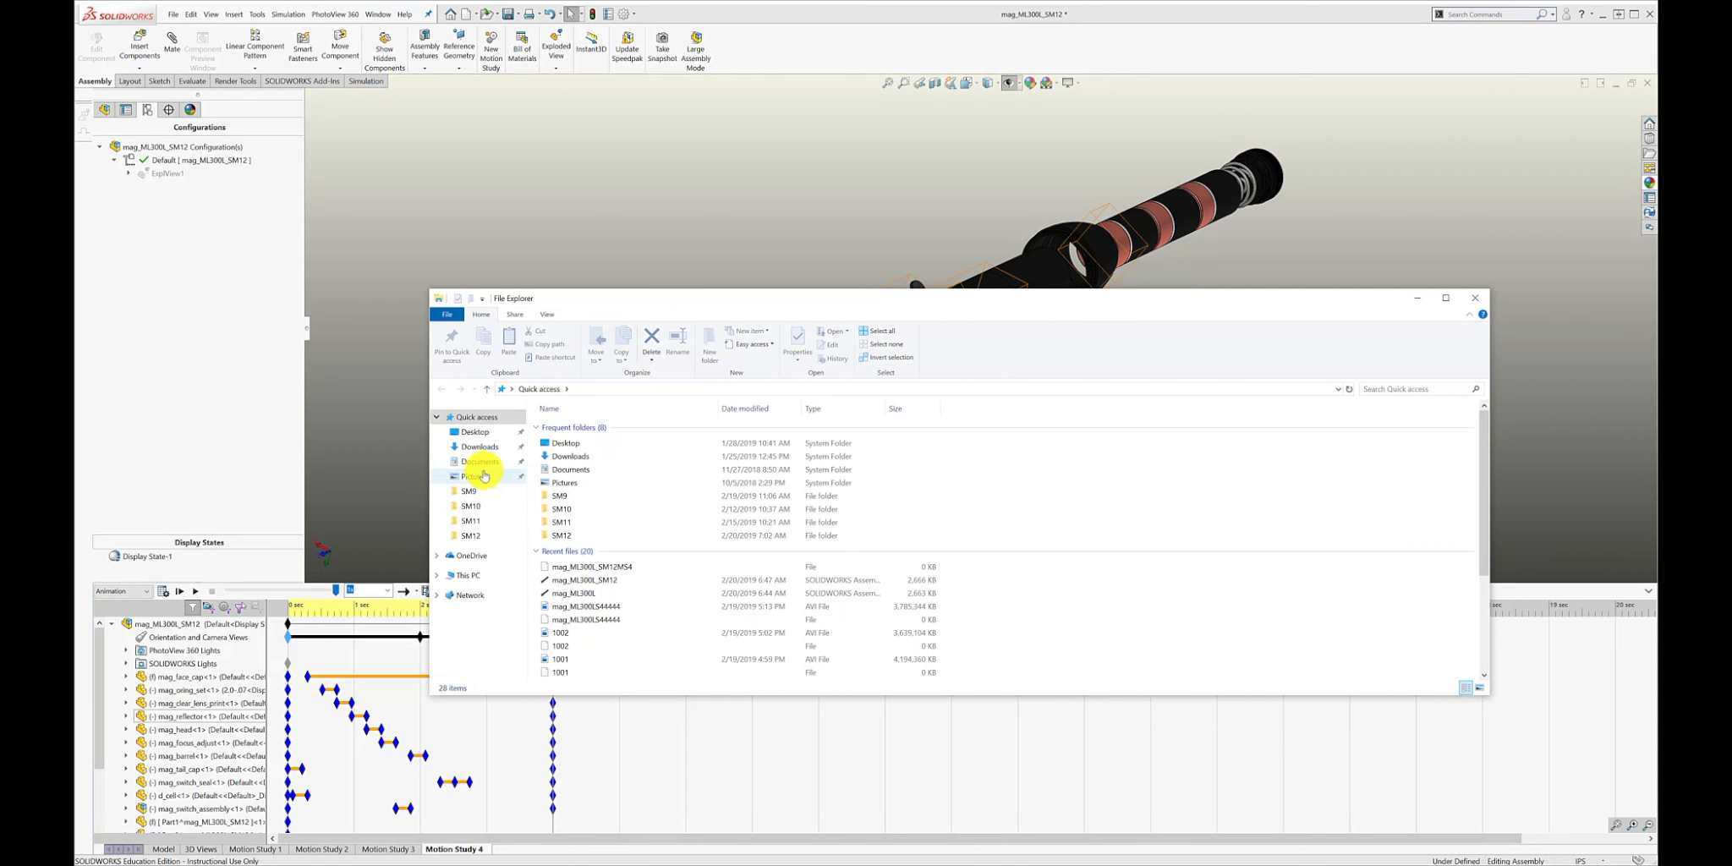
Browse in File Explorer to the PC Desktop > maglite > SM12 folder and look through its files for the exported video.
left_click(475, 433)
double_click(569, 420)
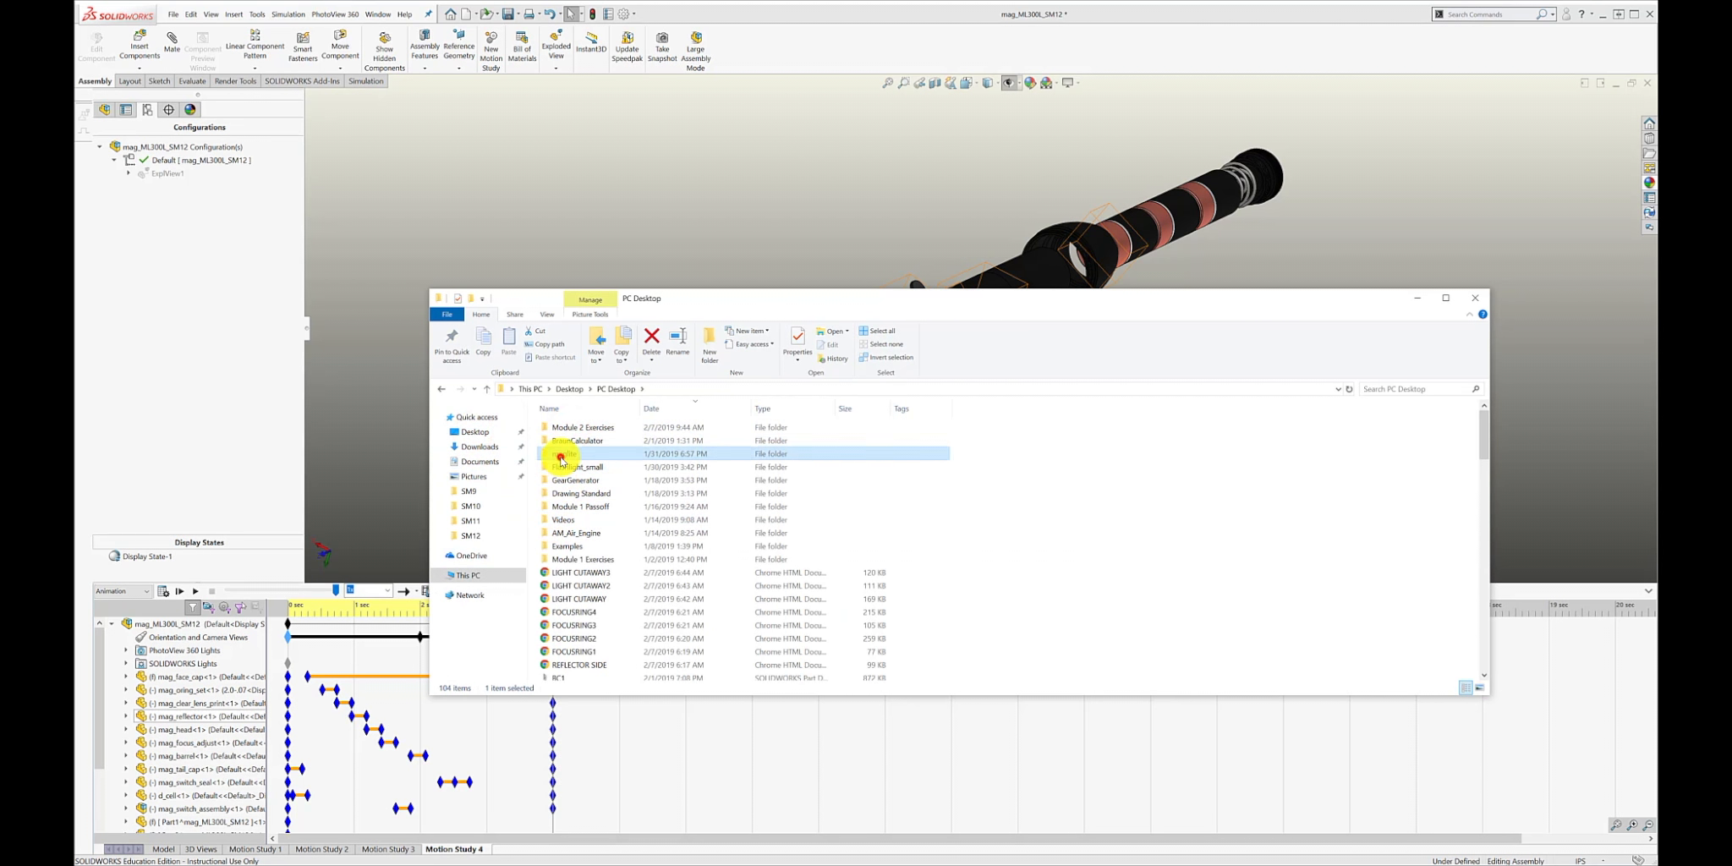
double_click(562, 454)
double_click(839, 440)
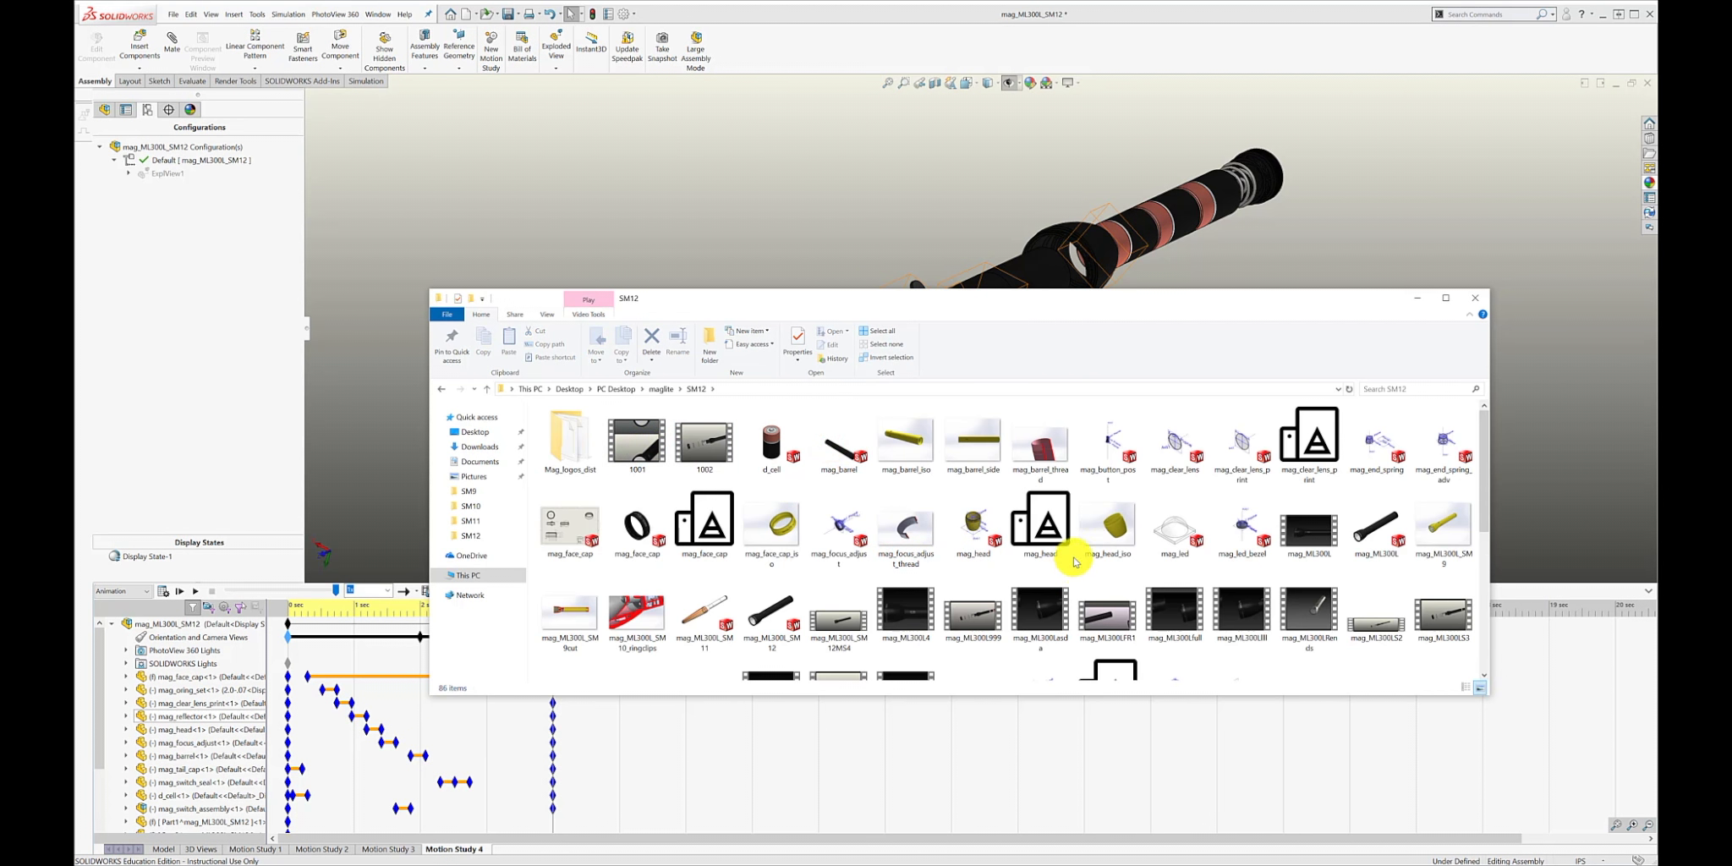
scroll(1070, 558, "down", 5)
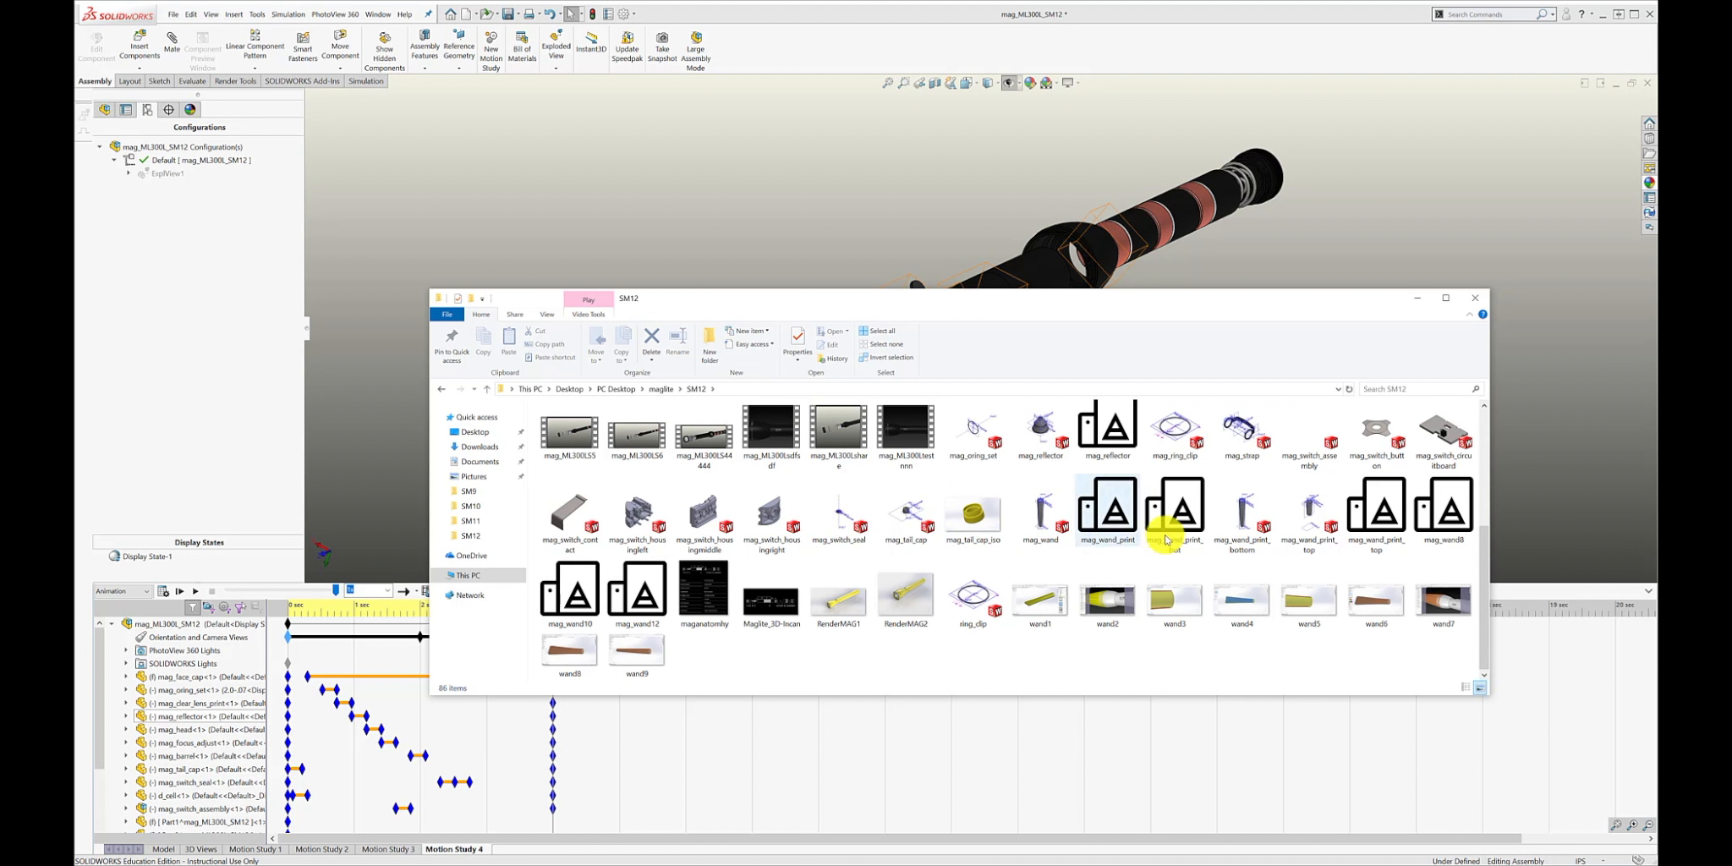
scroll(1204, 508, "up", 5)
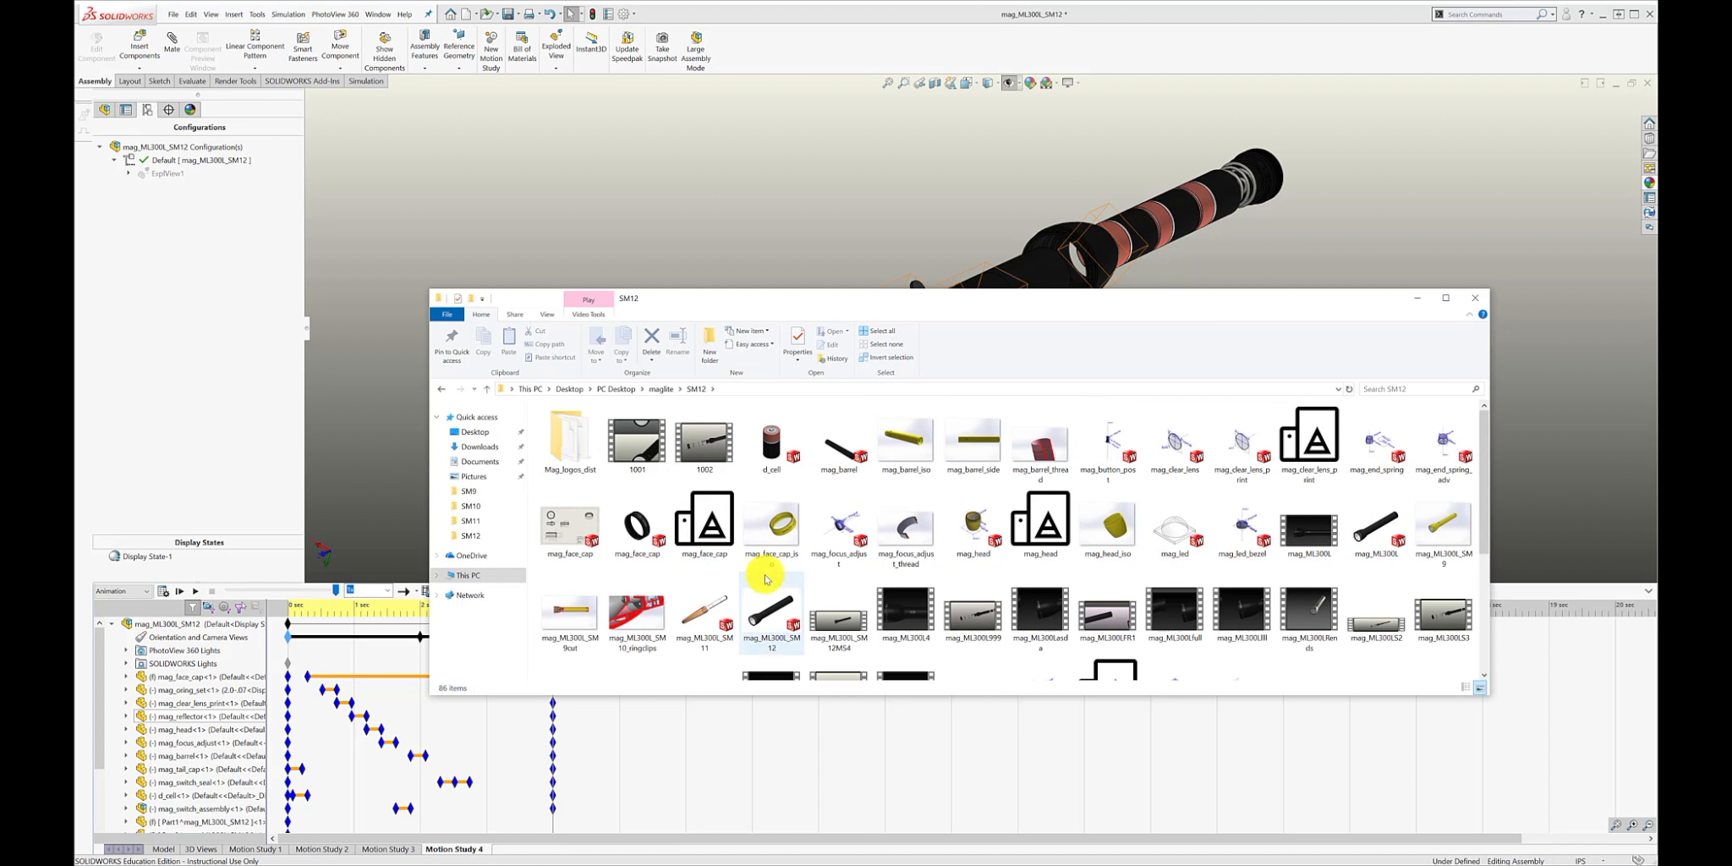
Play the mag_ML300L_SM12MS4 video, scrub back through it, and return to SOLIDWORKS.
double_click(842, 617)
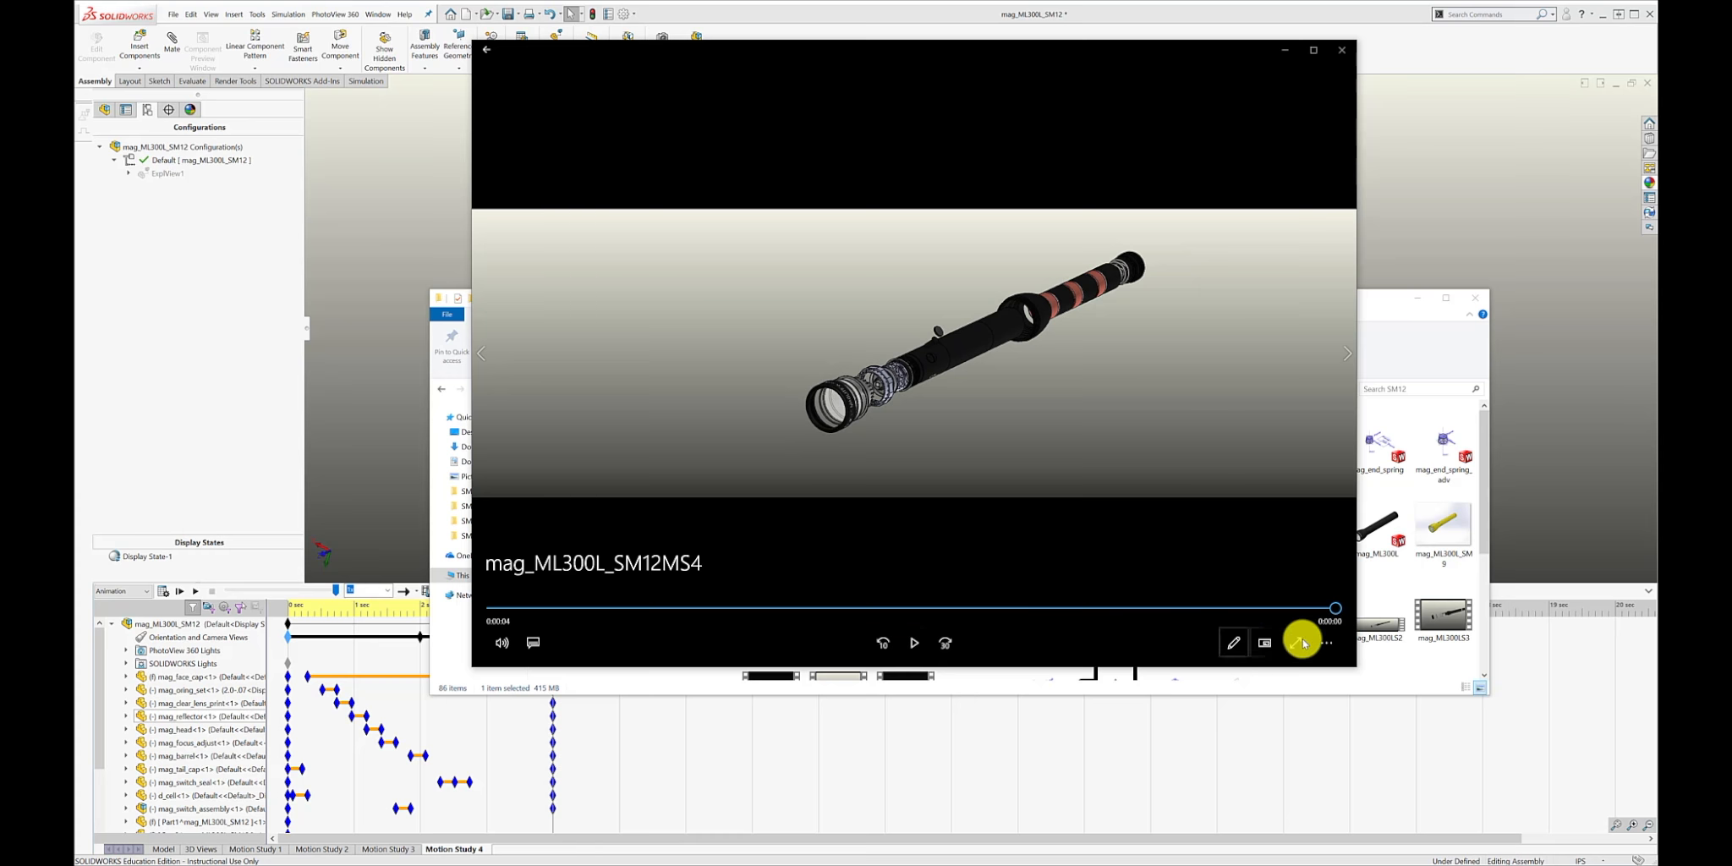
left_click_drag(1335, 607, 1163, 603)
left_click(1342, 50)
left_click(1417, 298)
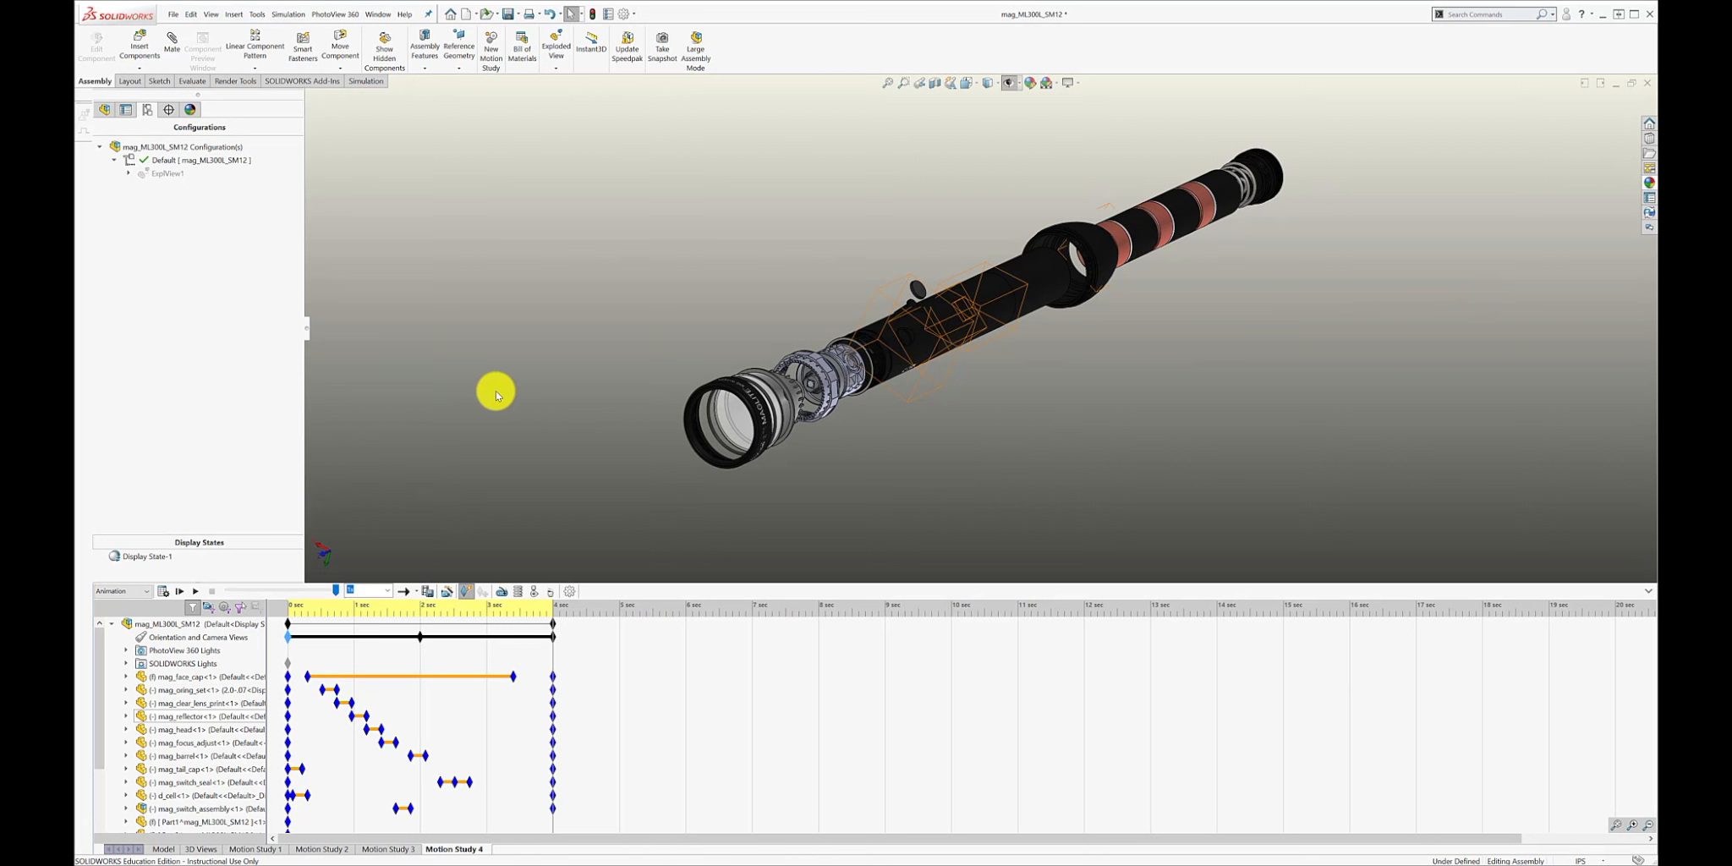
Switch to Motion Study 3, rewind its timeline to 0 seconds and play the animation.
left_click(388, 849)
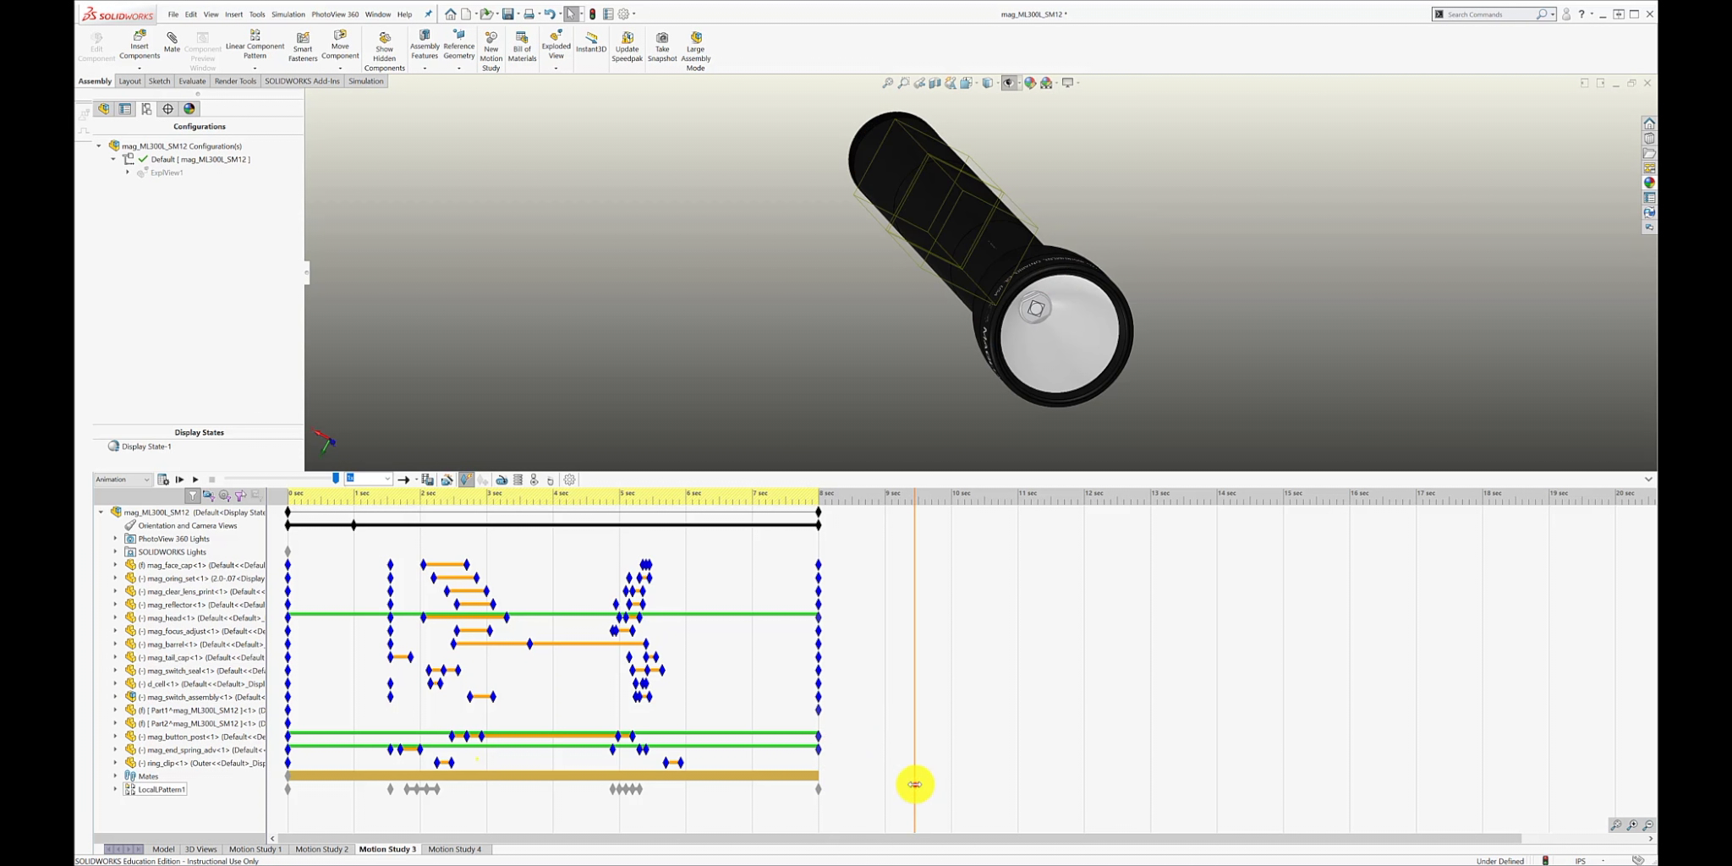
left_click_drag(915, 785, 263, 724)
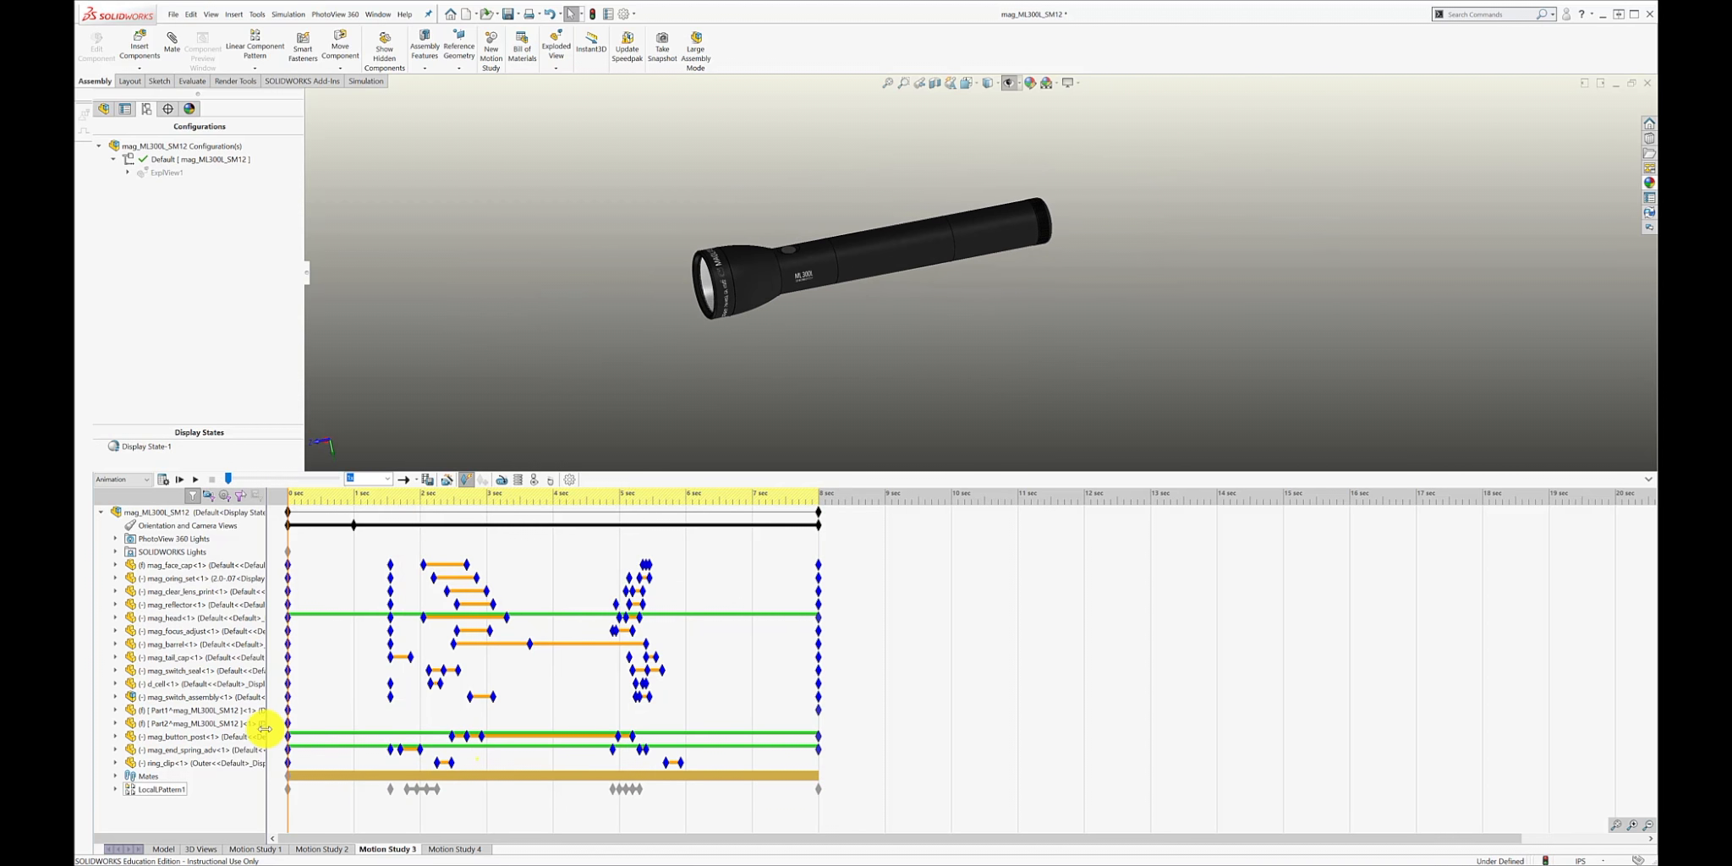
left_click(193, 480)
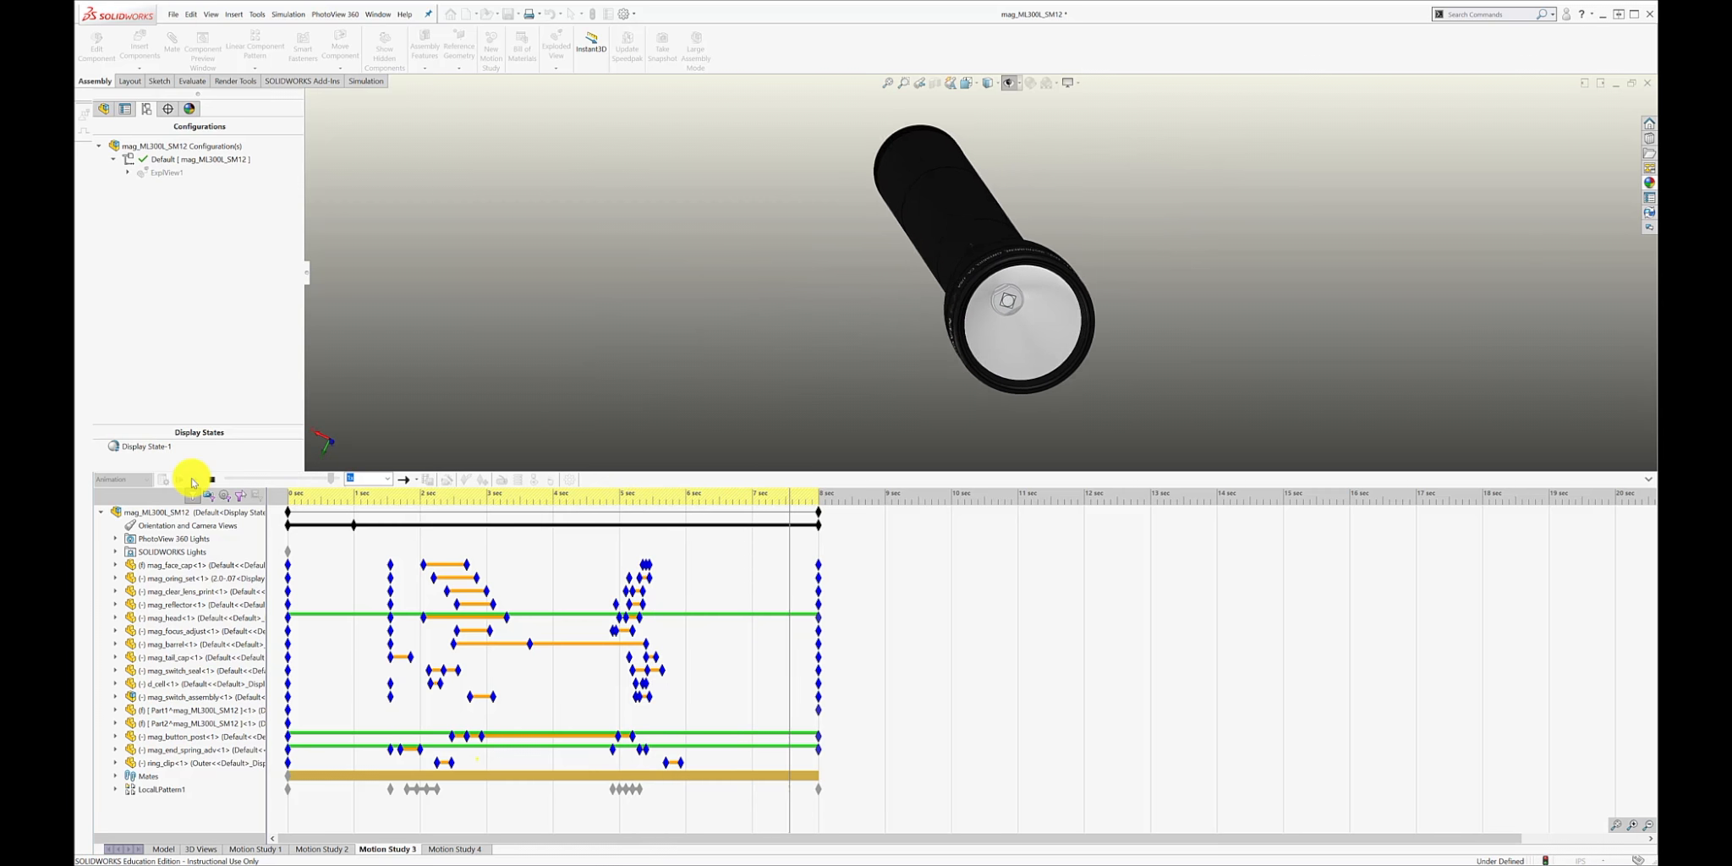
Shift the ring clip's reassembly keys about 0.35 seconds earlier and scrub the timeline back to just before 5 seconds.
left_click(667, 764)
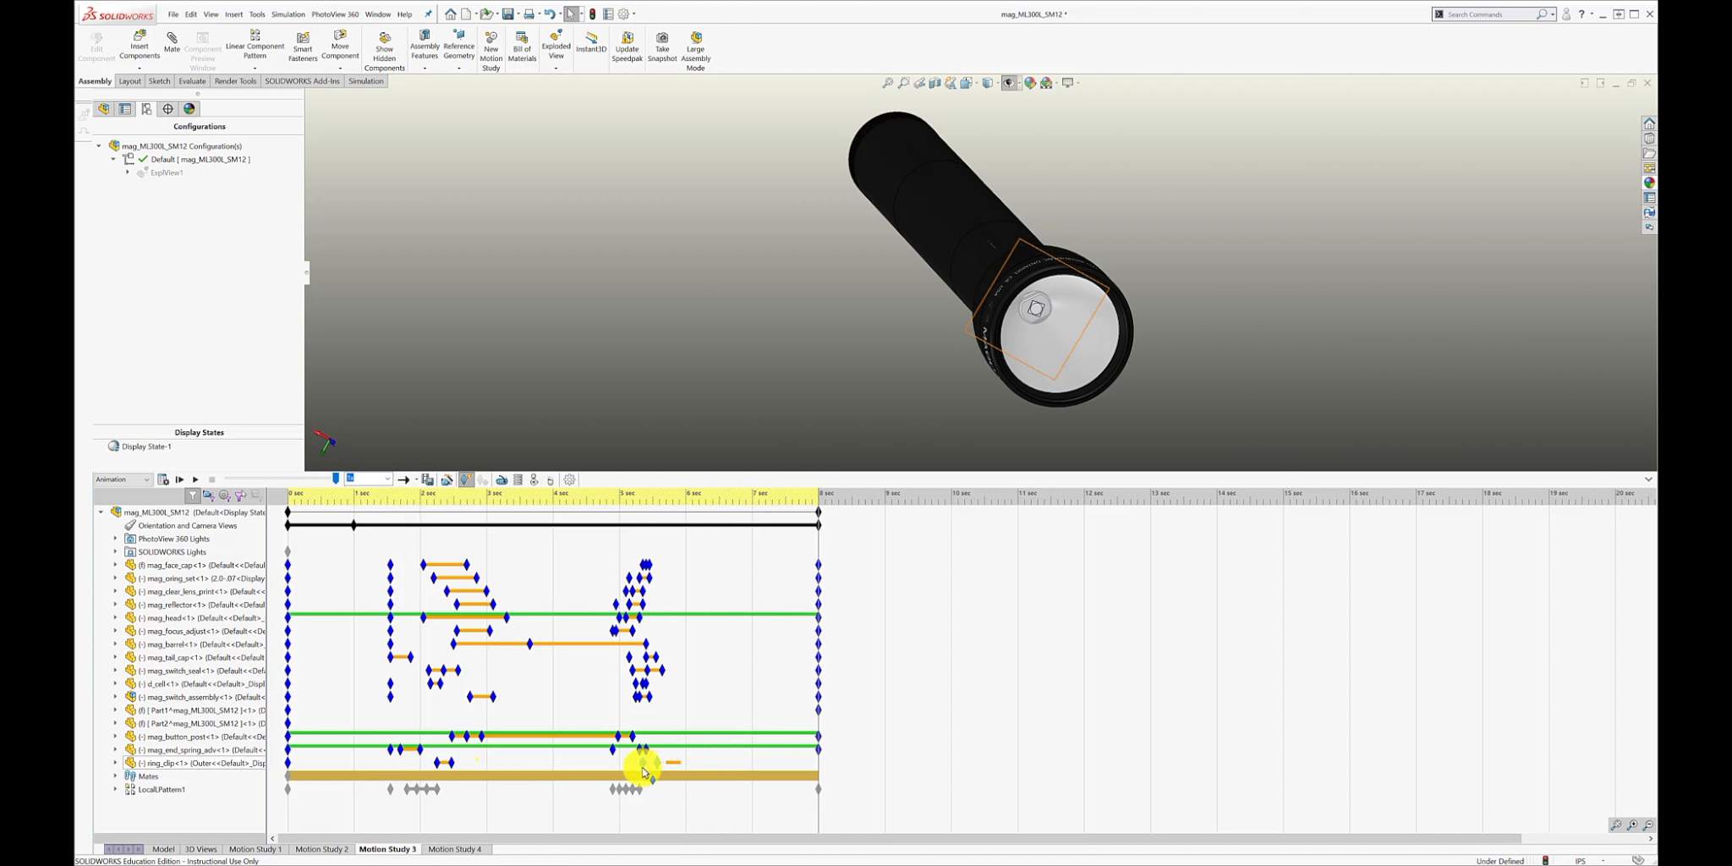
left_click(663, 809)
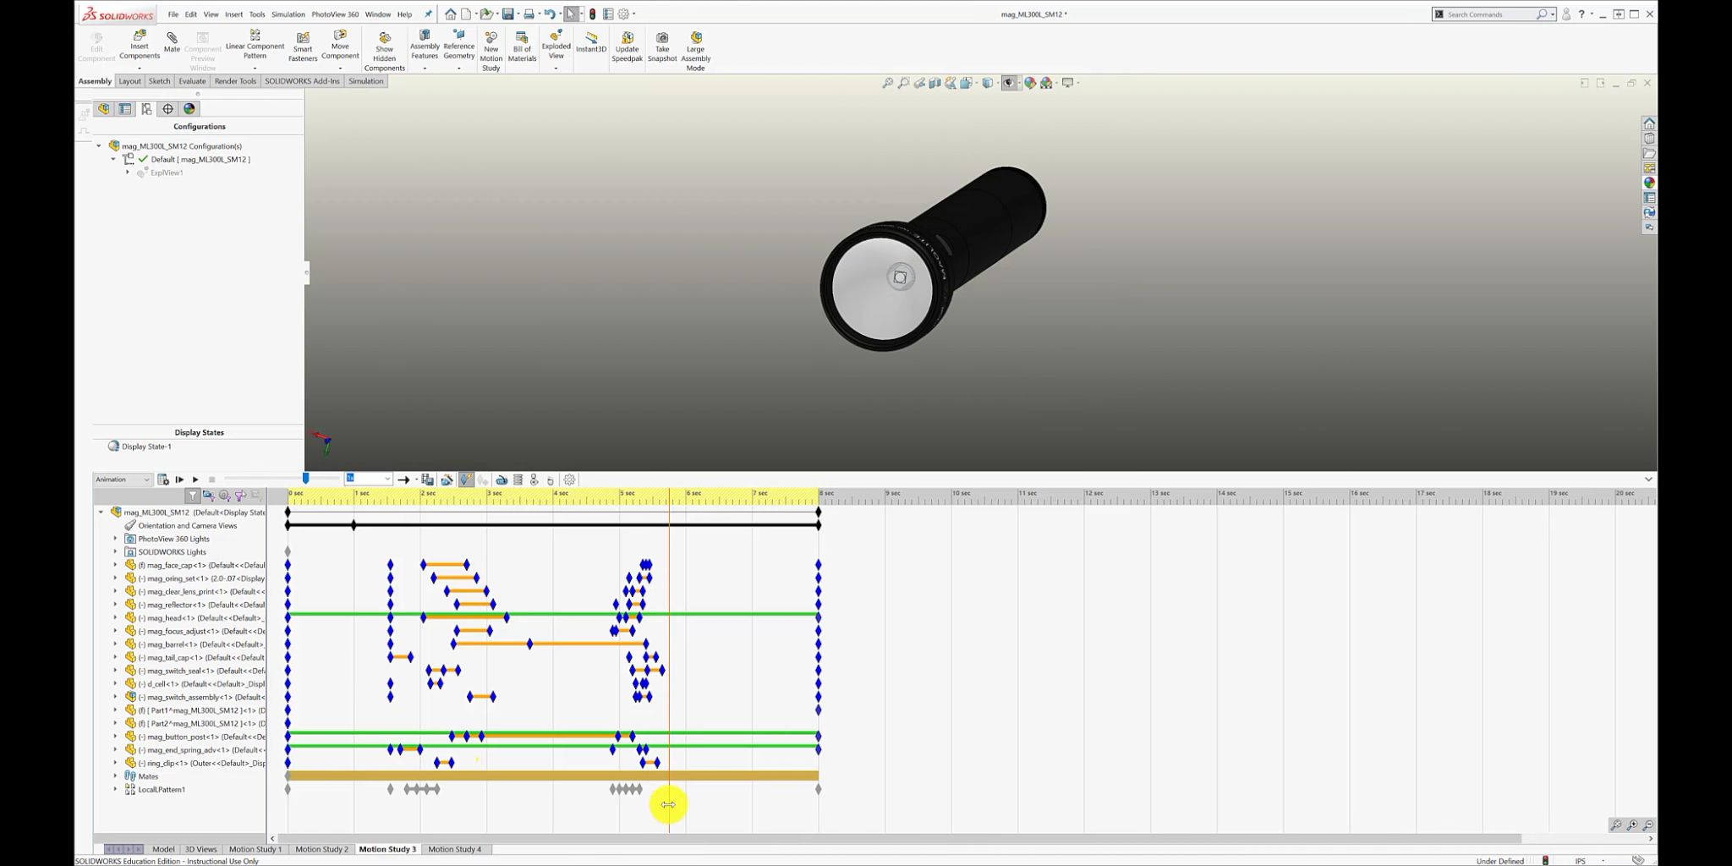
left_click_drag(668, 804, 604, 822)
Shift the focus adjust's reassembly keys about 0.2 seconds later and the switch assembly's about 0.1 seconds earlier, checking by scrubbing.
left_click(641, 630)
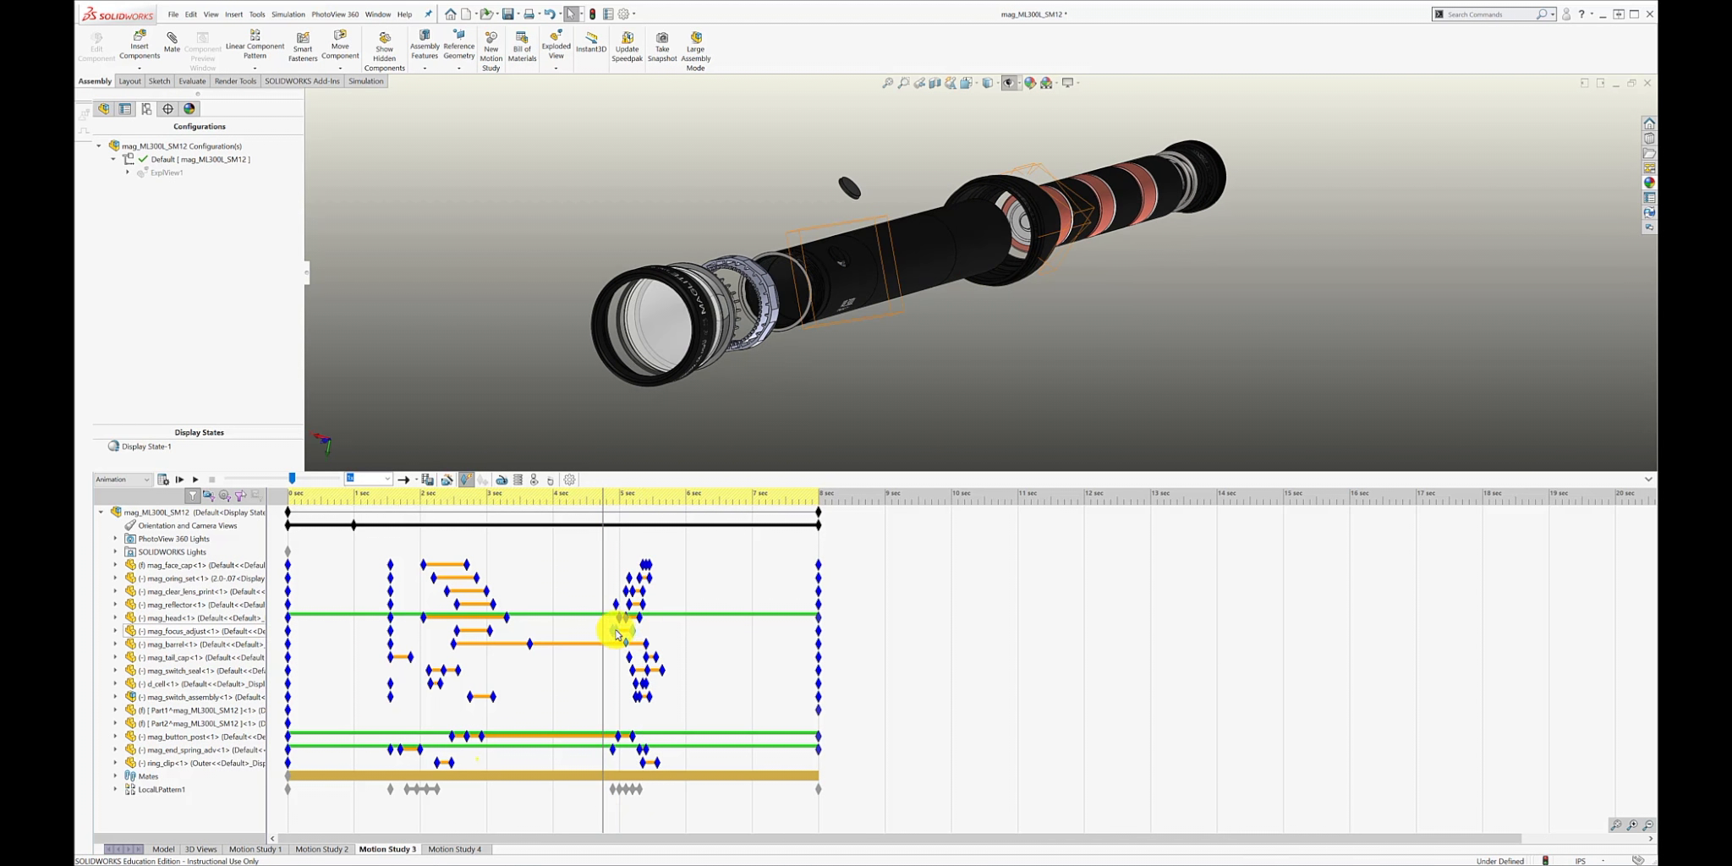
left_click_drag(603, 690, 637, 710)
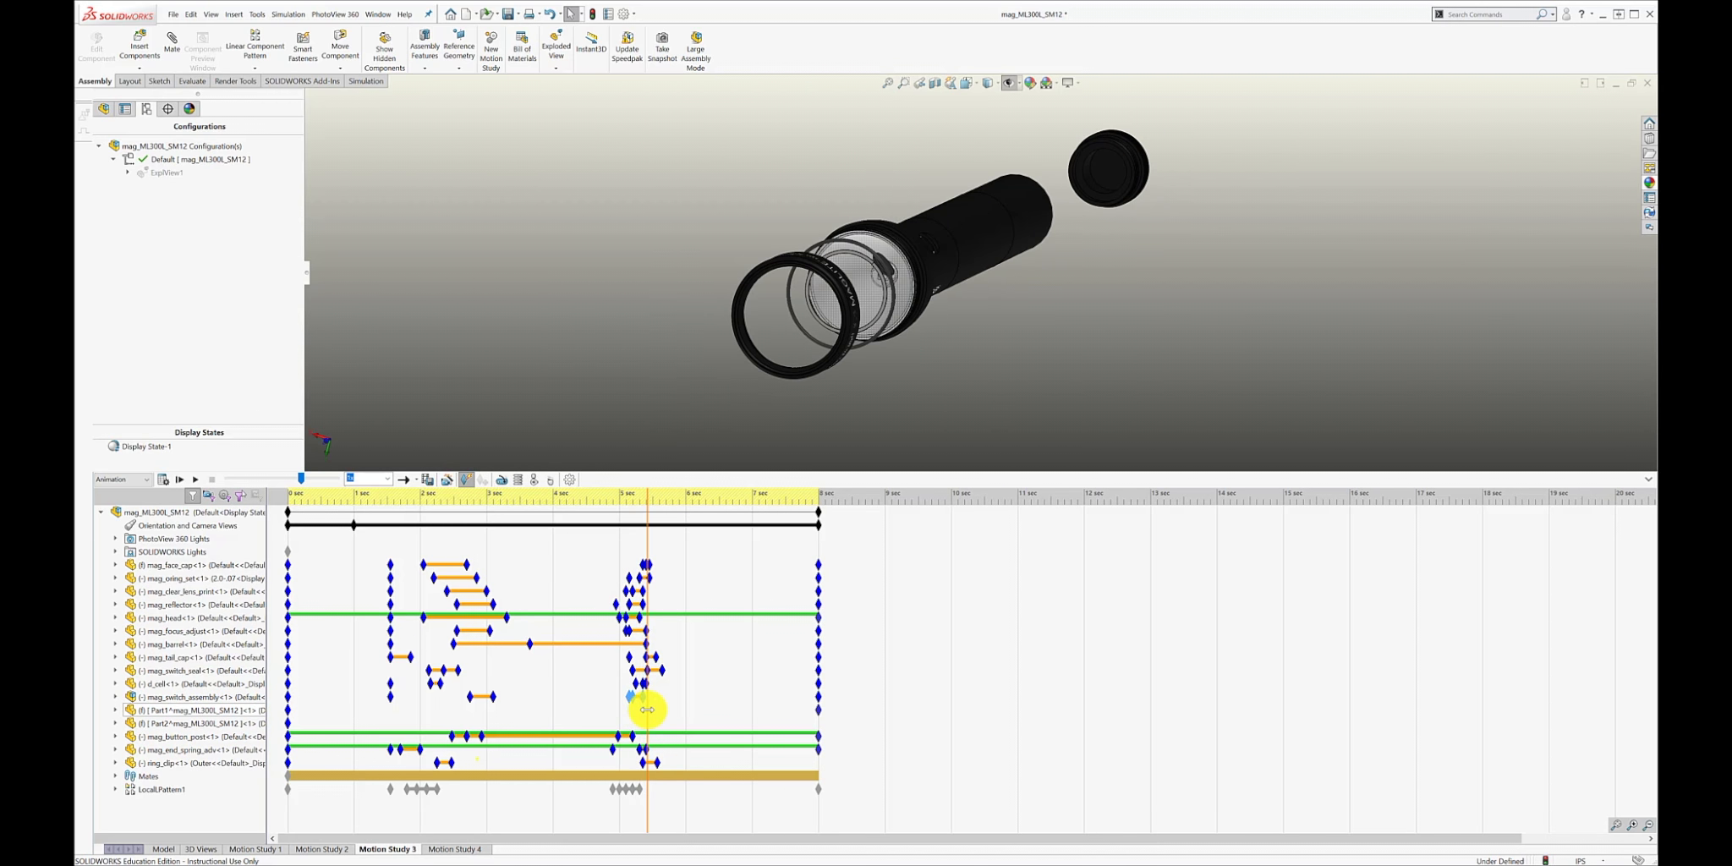
Move the ring clip's reassembly keys to about 5.1–5.3 seconds and the barrel's end key to about 5.2 seconds, checking by scrubbing.
left_click(643, 763)
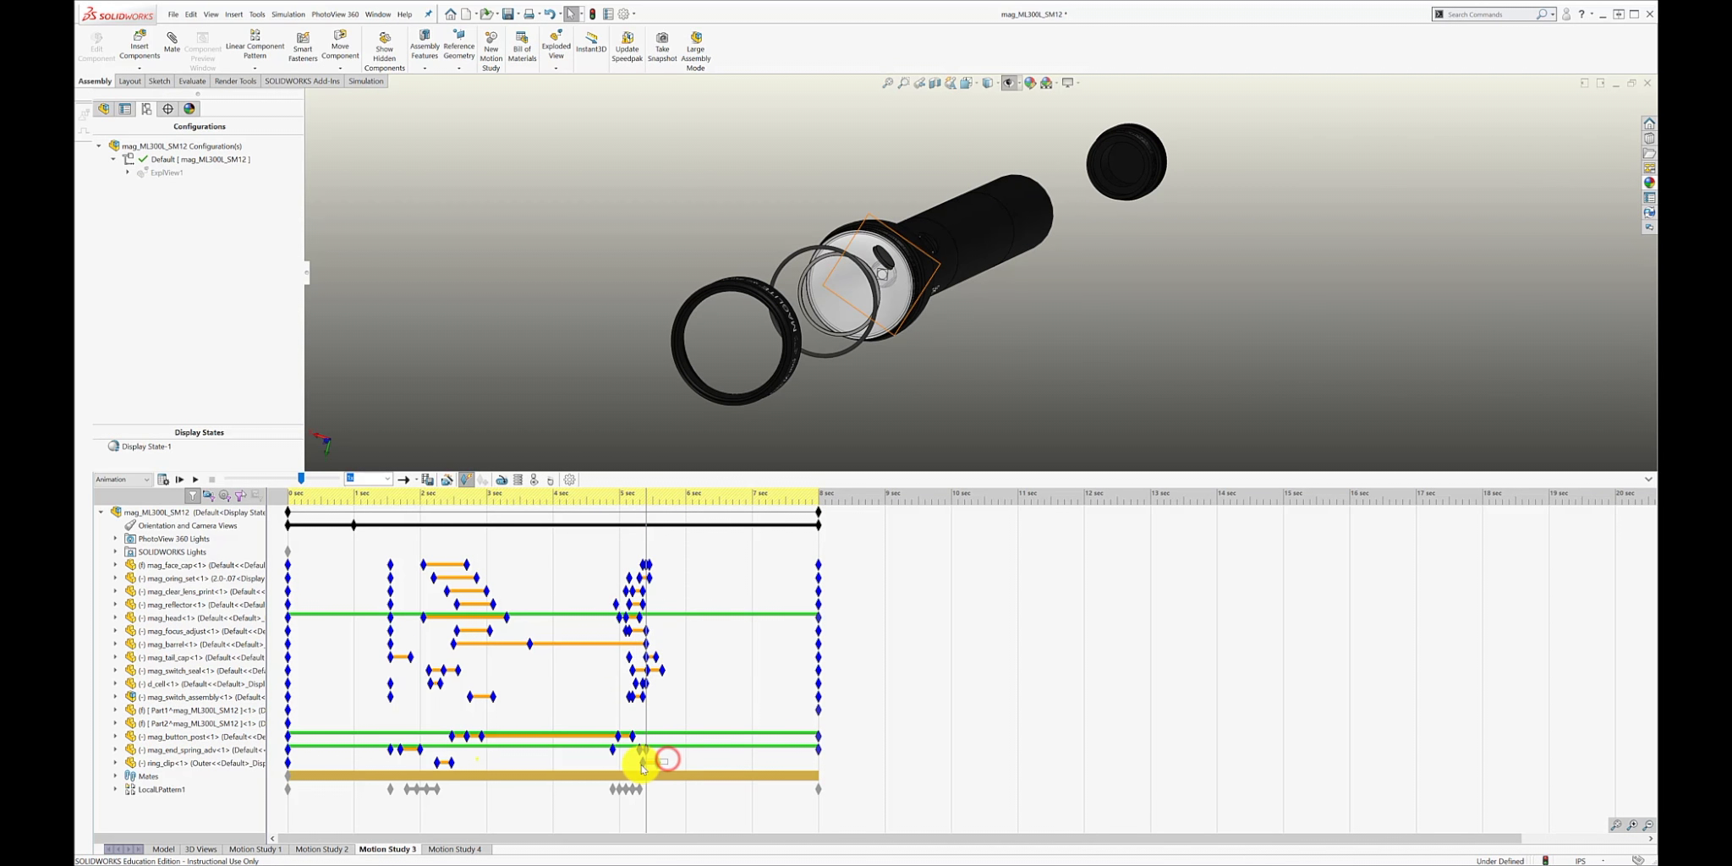
left_click_drag(652, 768, 572, 817)
left_click(179, 643)
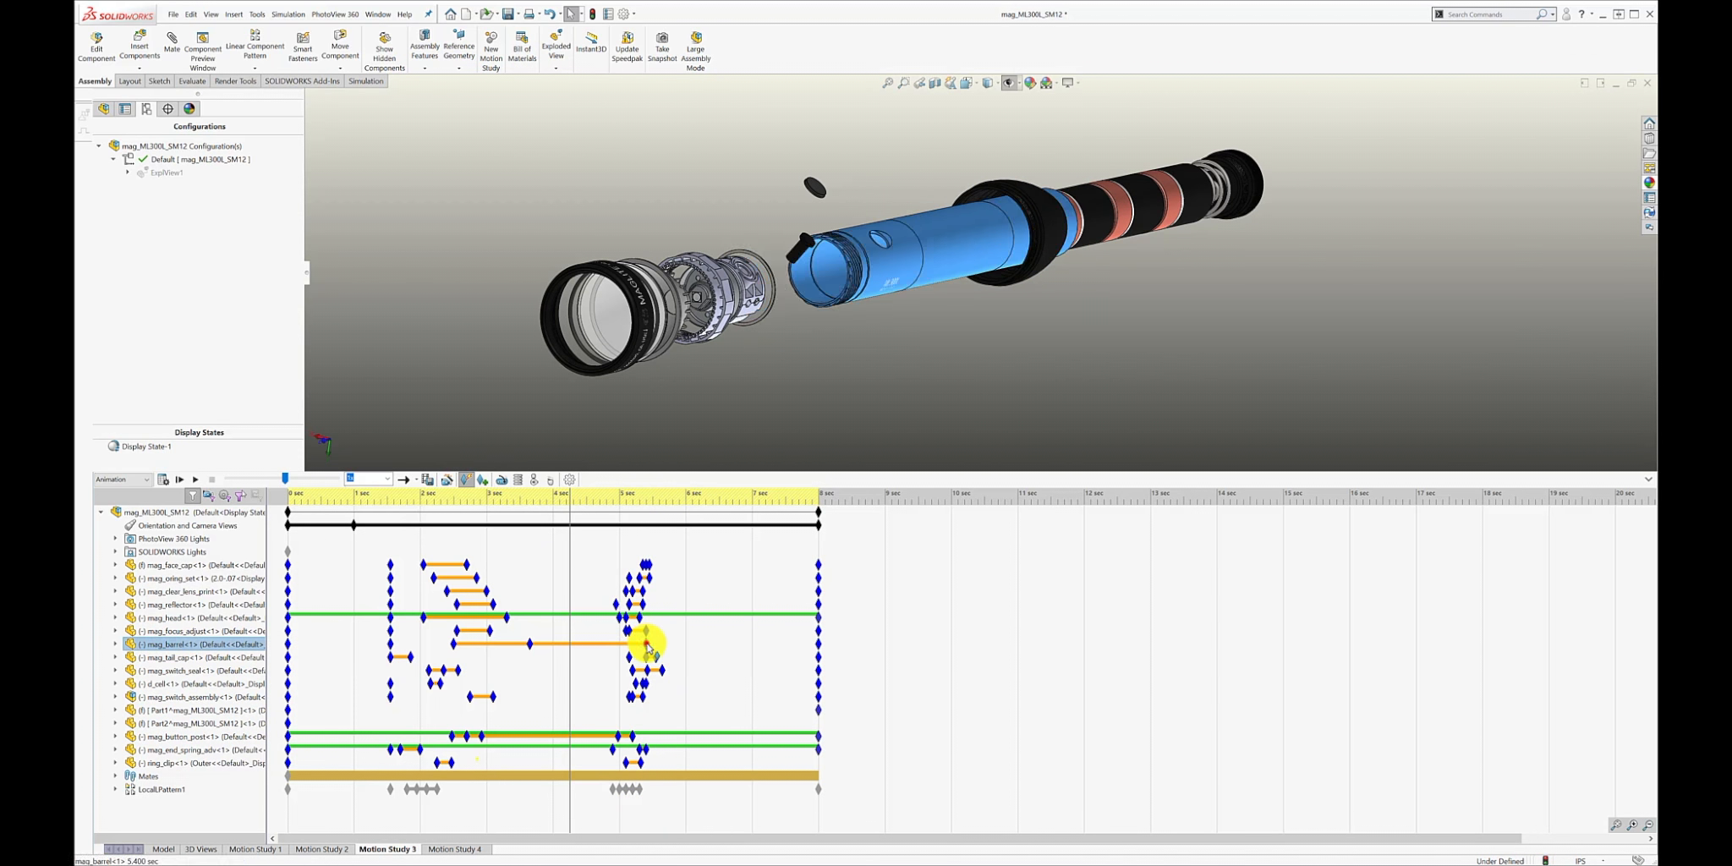
left_click_drag(646, 645, 633, 647)
left_click_drag(570, 794, 687, 765)
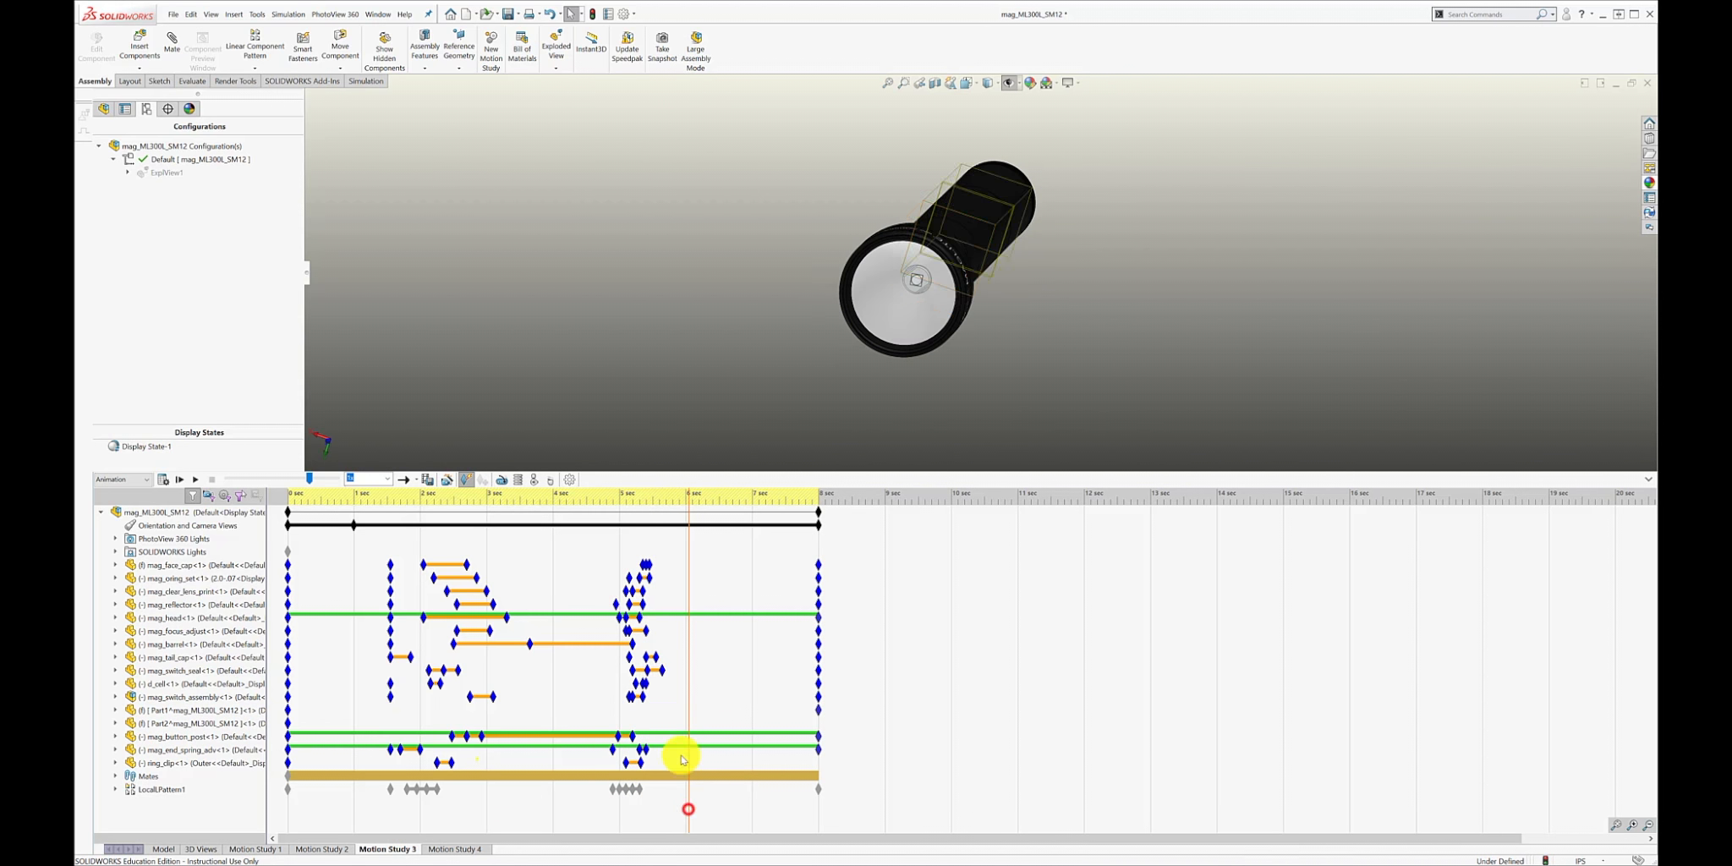
Retime the switch seal's reassembly keys to between about 5.1 and 5.4 seconds and play the animation.
left_click(656, 671)
left_click_drag(635, 673, 662, 668)
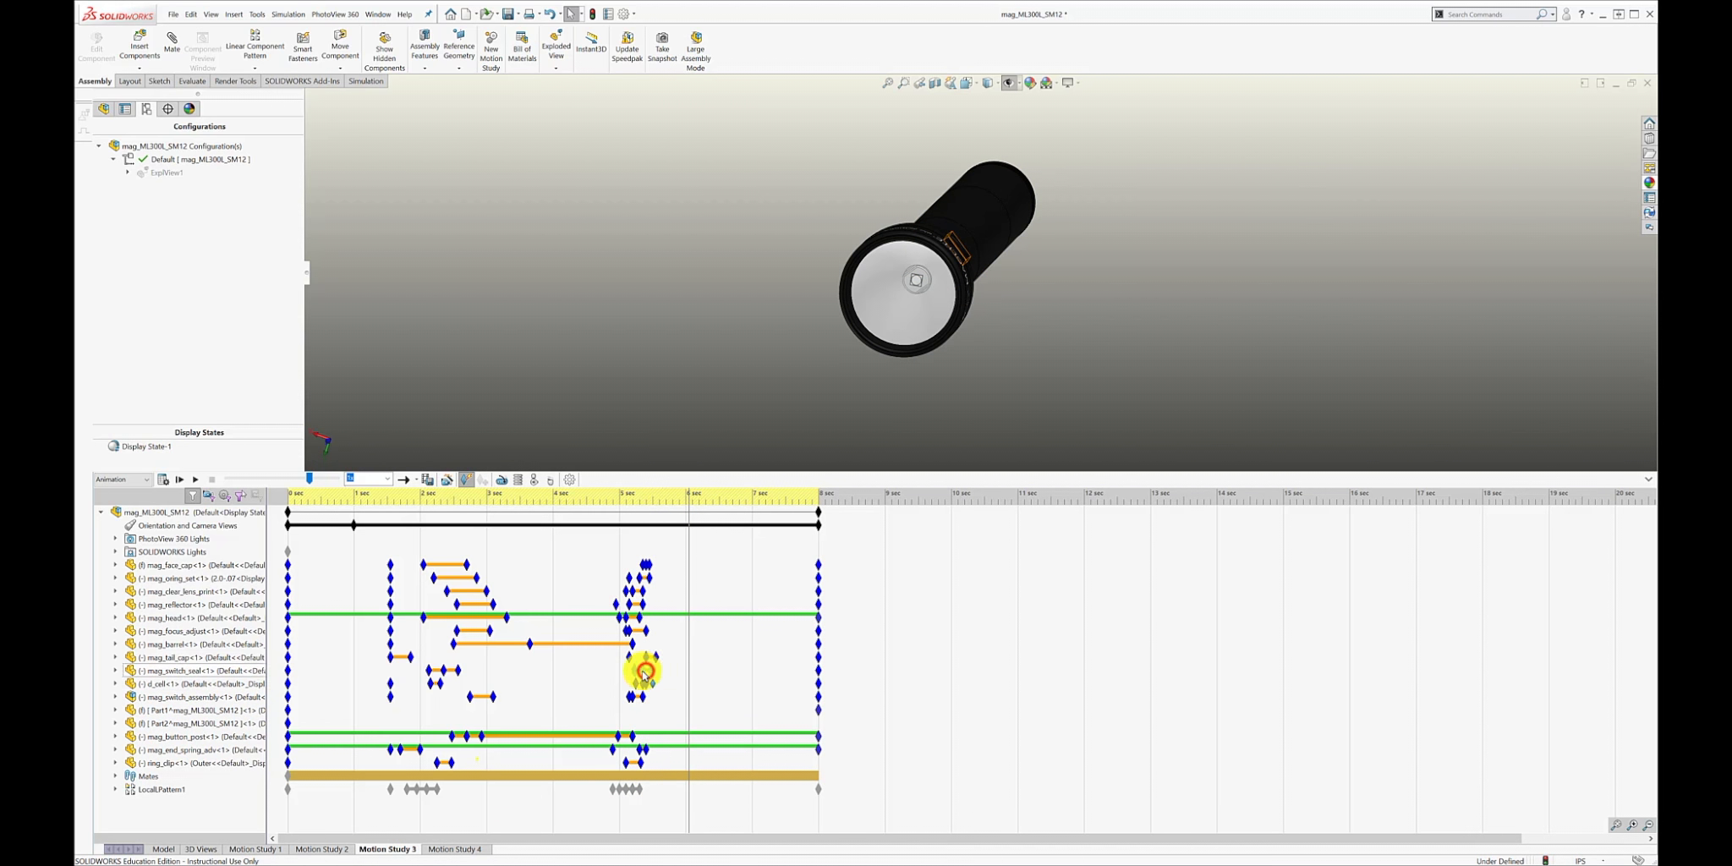
left_click_drag(734, 811, 847, 787)
left_click(658, 666)
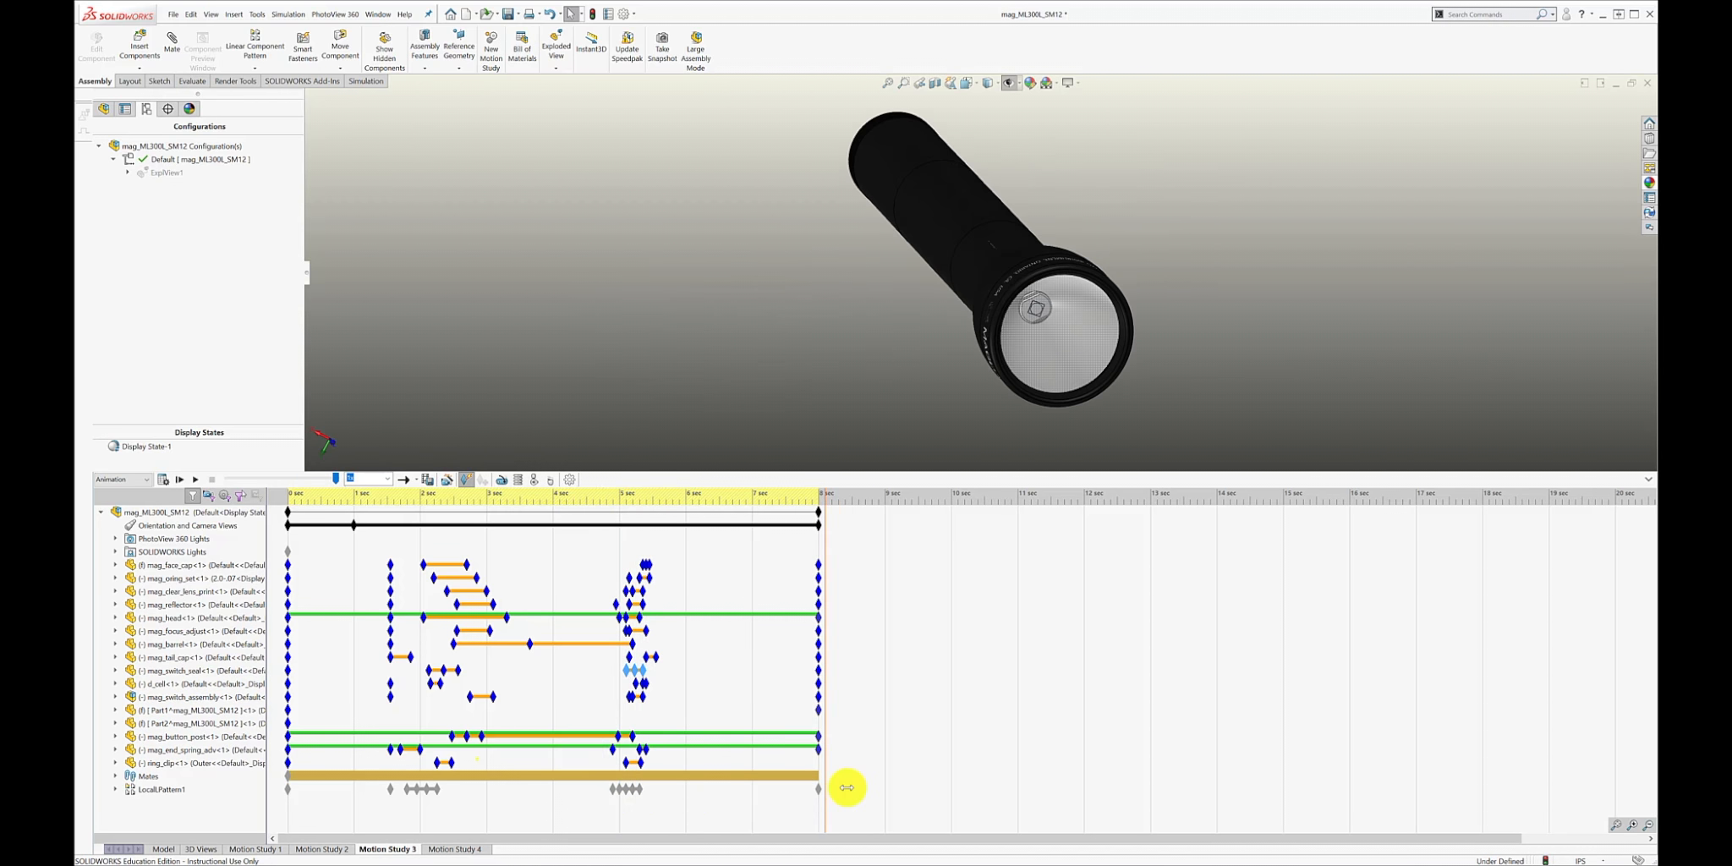
left_click(194, 479)
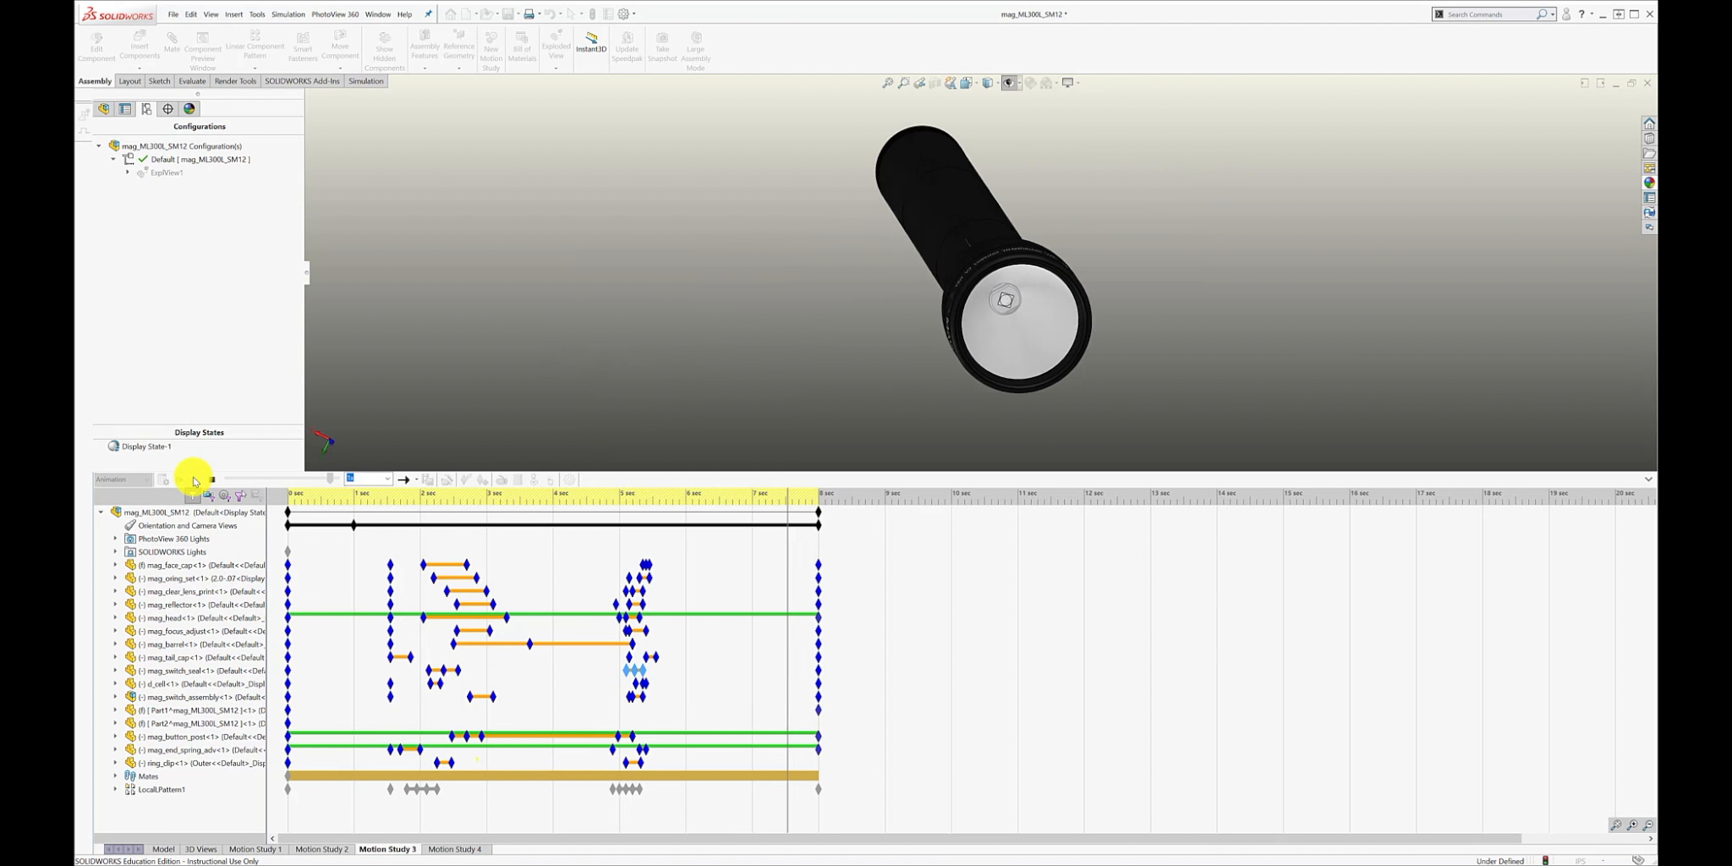
Collapse the motion study timeline, shrink the SOLIDWORKS window and hide the configuration tree to frame the flashlight for export.
left_click(1647, 475)
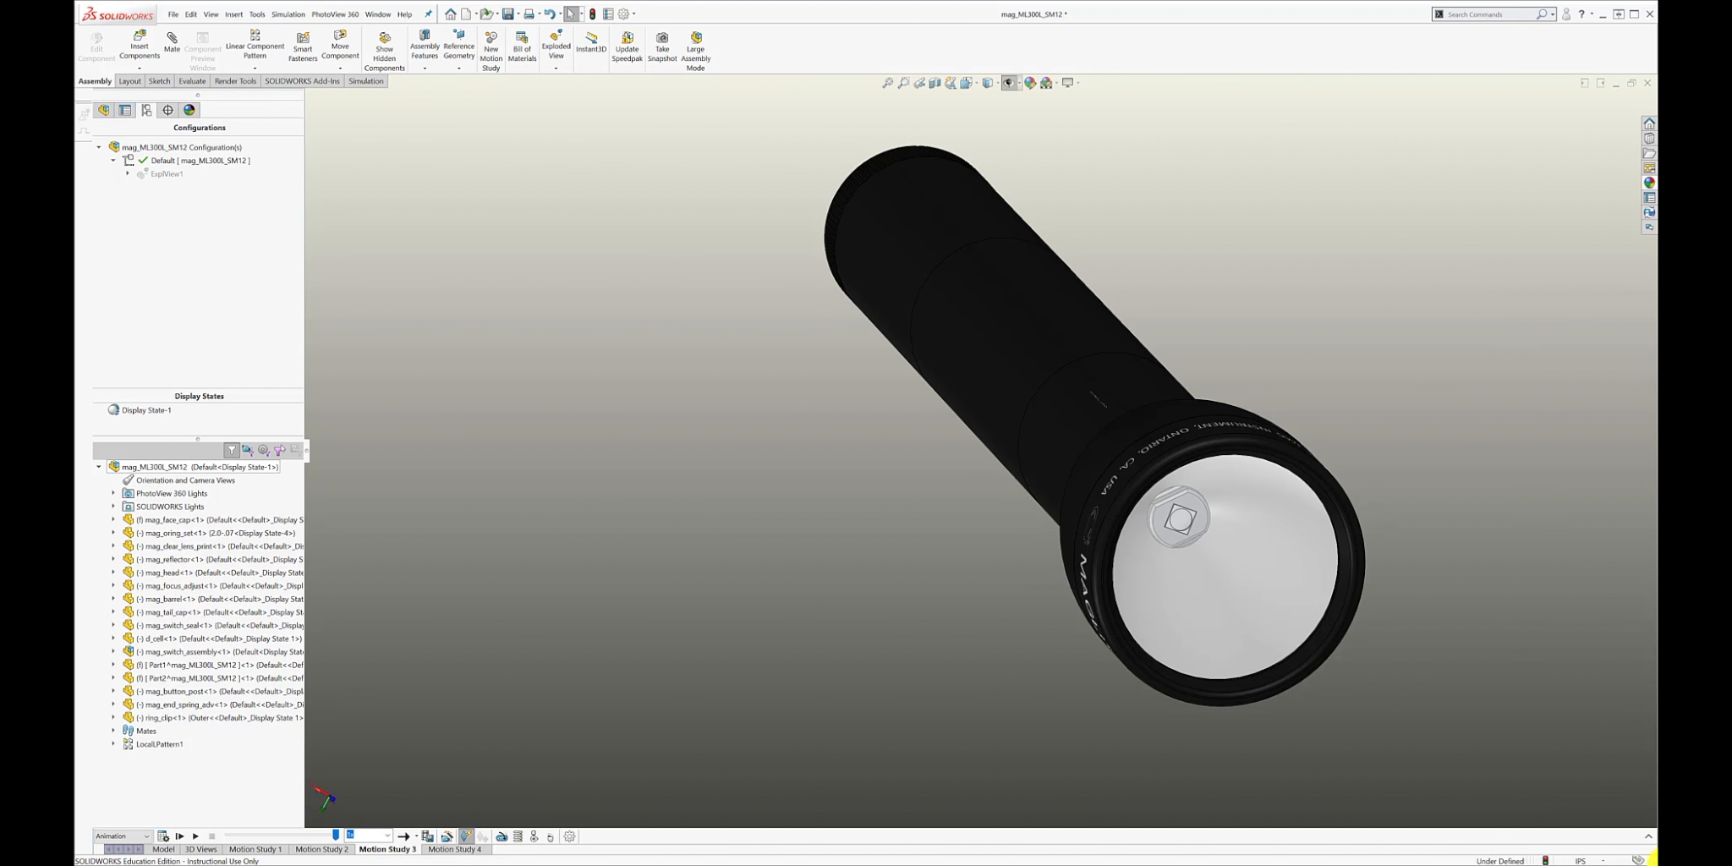
left_click_drag(1650, 859, 1401, 668)
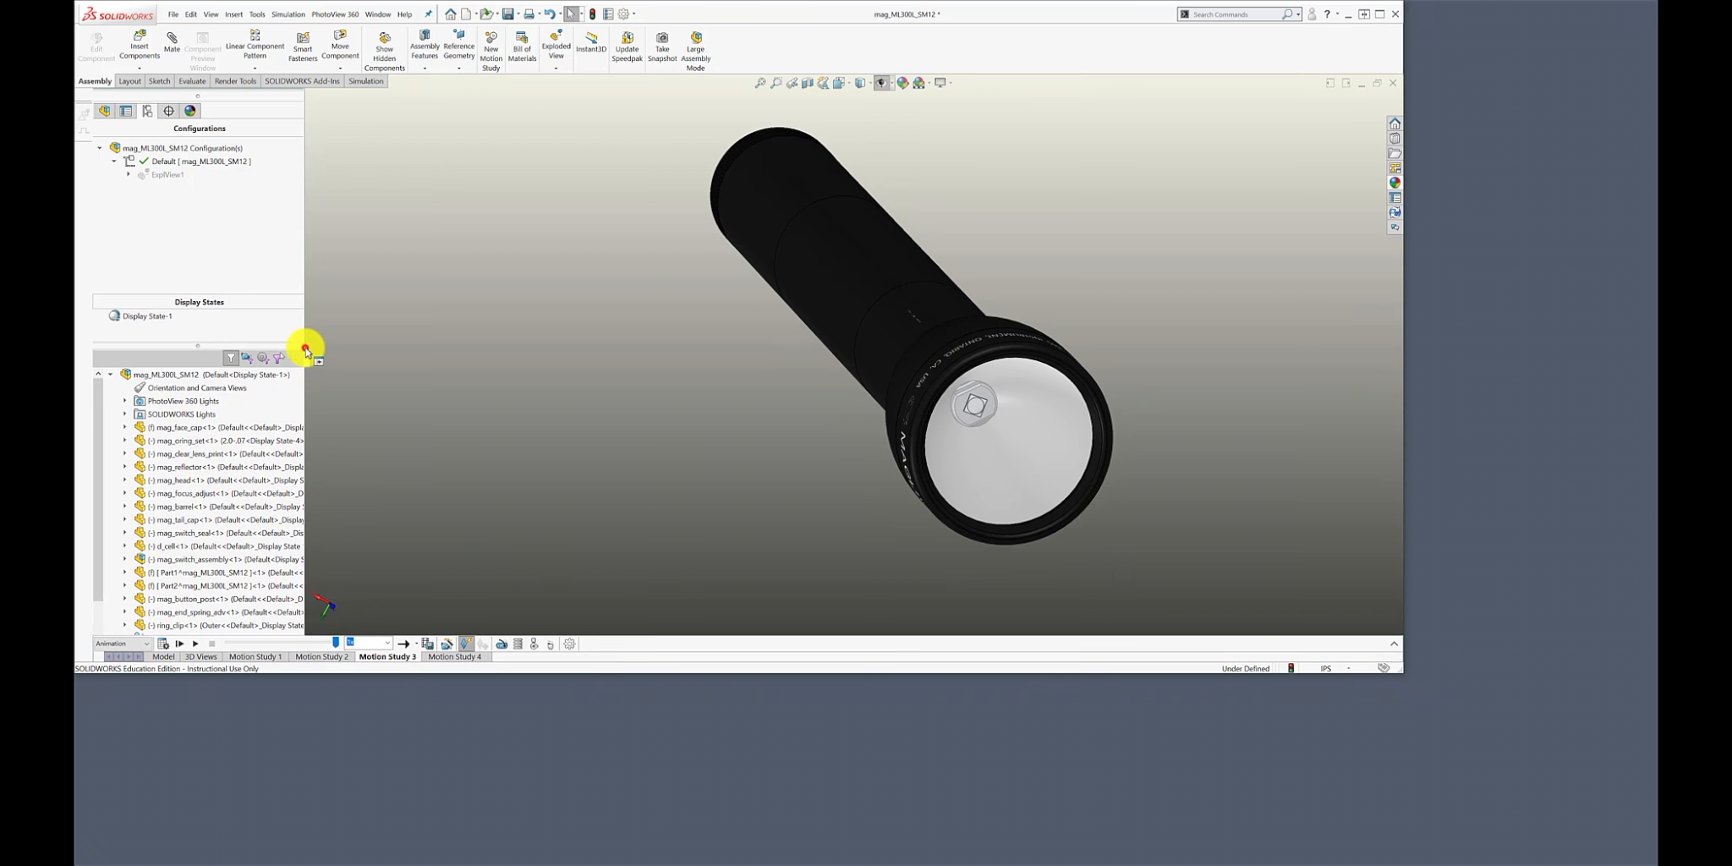
left_click_drag(306, 348, 94, 362)
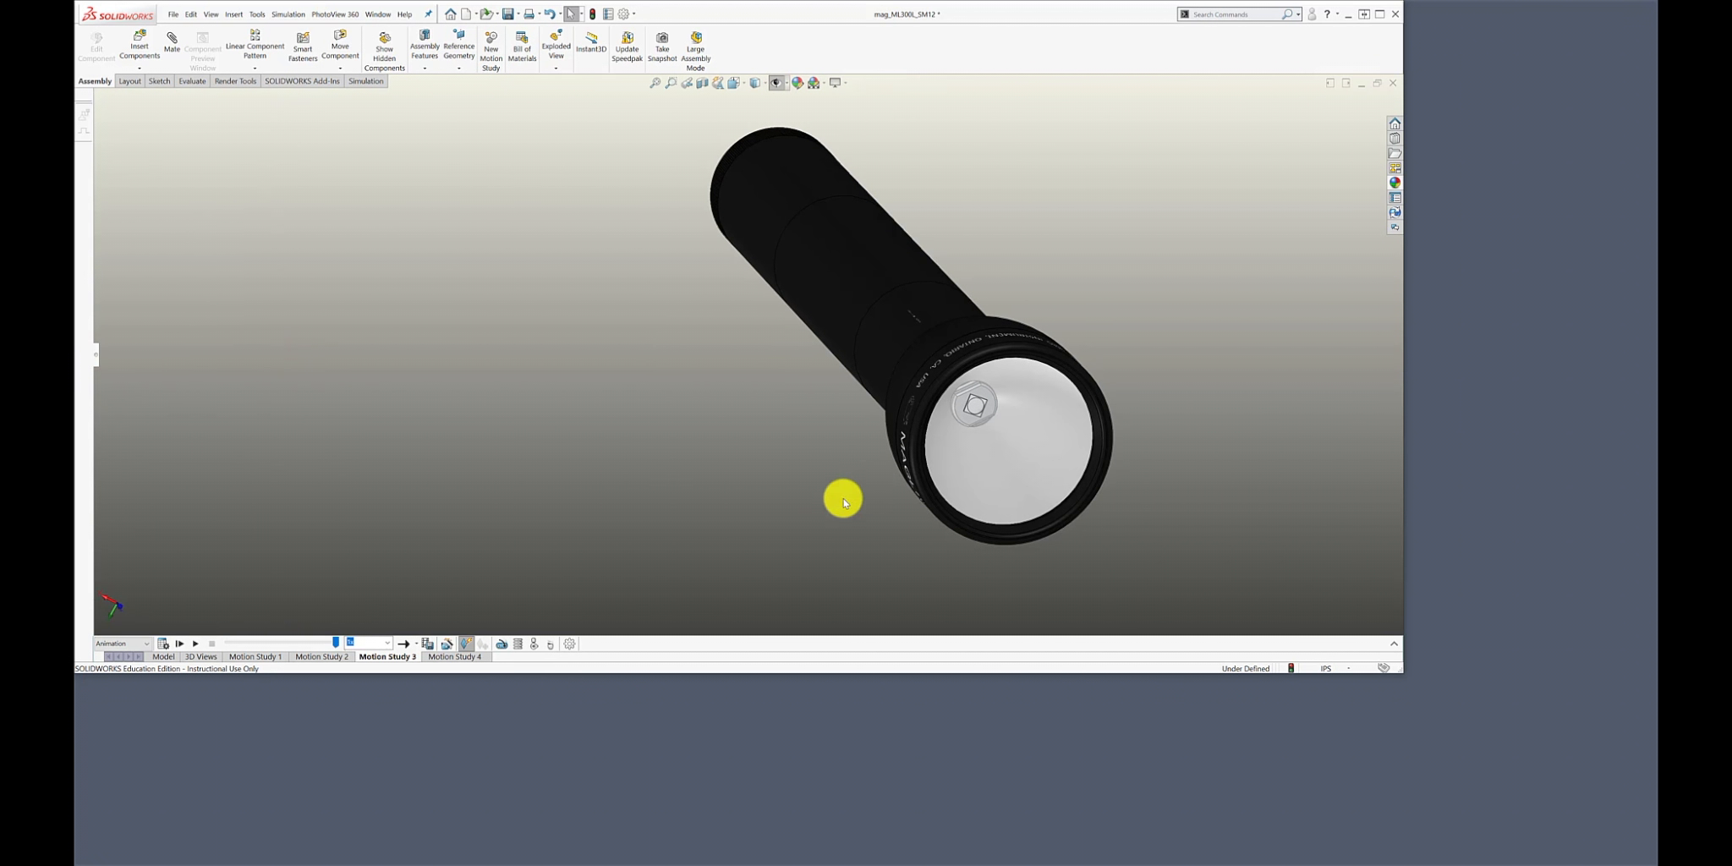
Save Motion Study 3 as the AVI file mag_ML300L_SM12_MS3_1 with Full Frames (Uncompressed) compression.
left_click(431, 645)
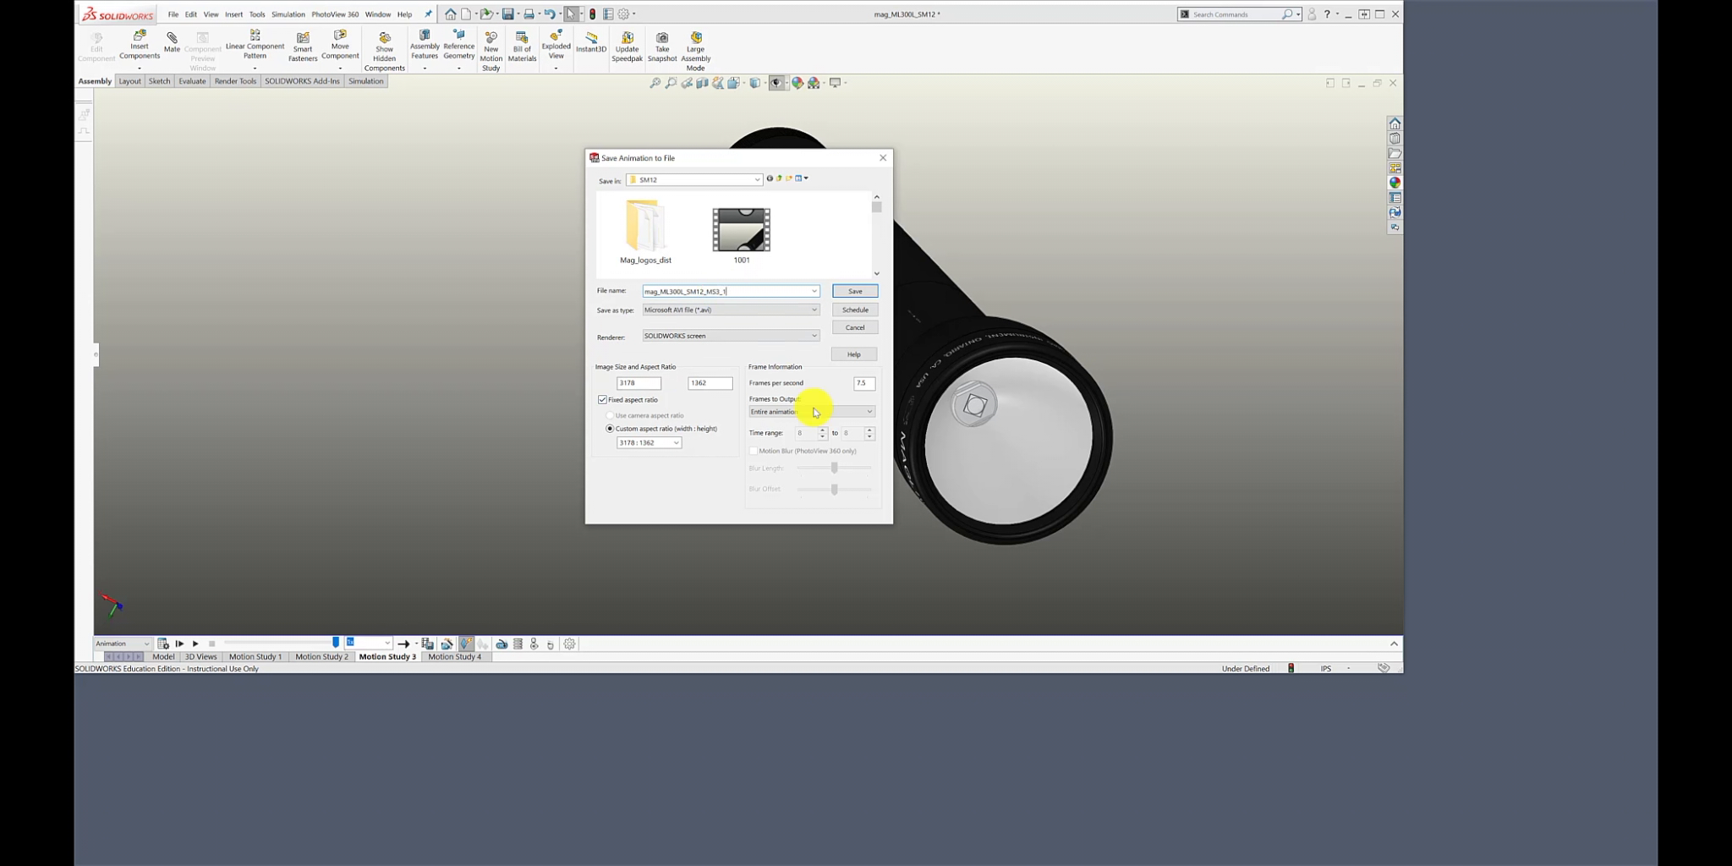
left_click(855, 292)
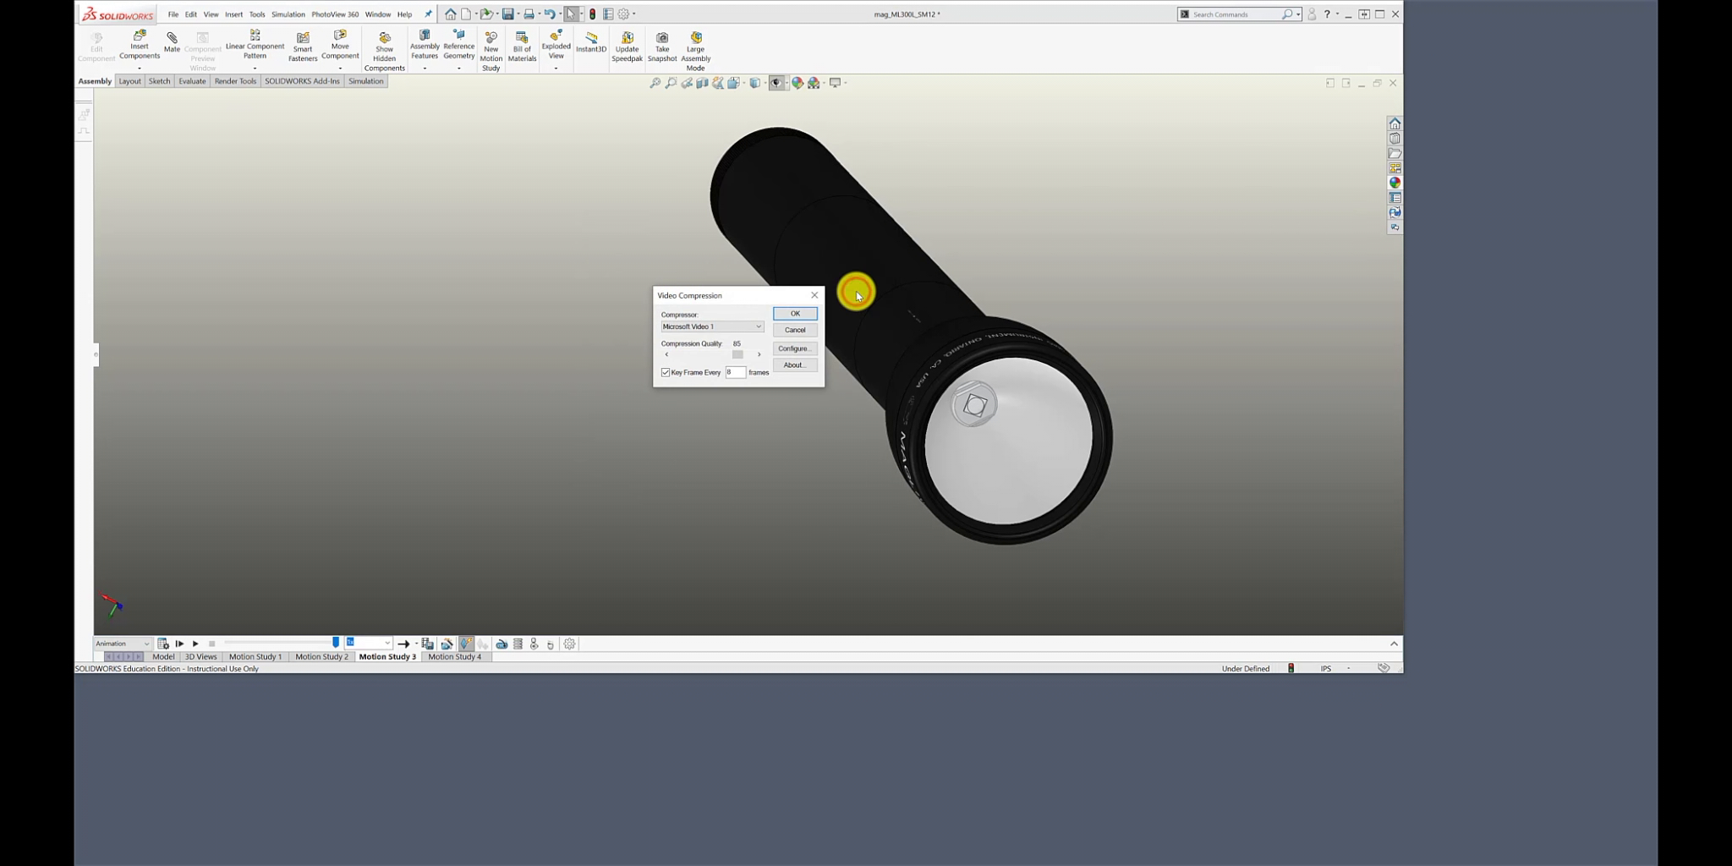
left_click(758, 331)
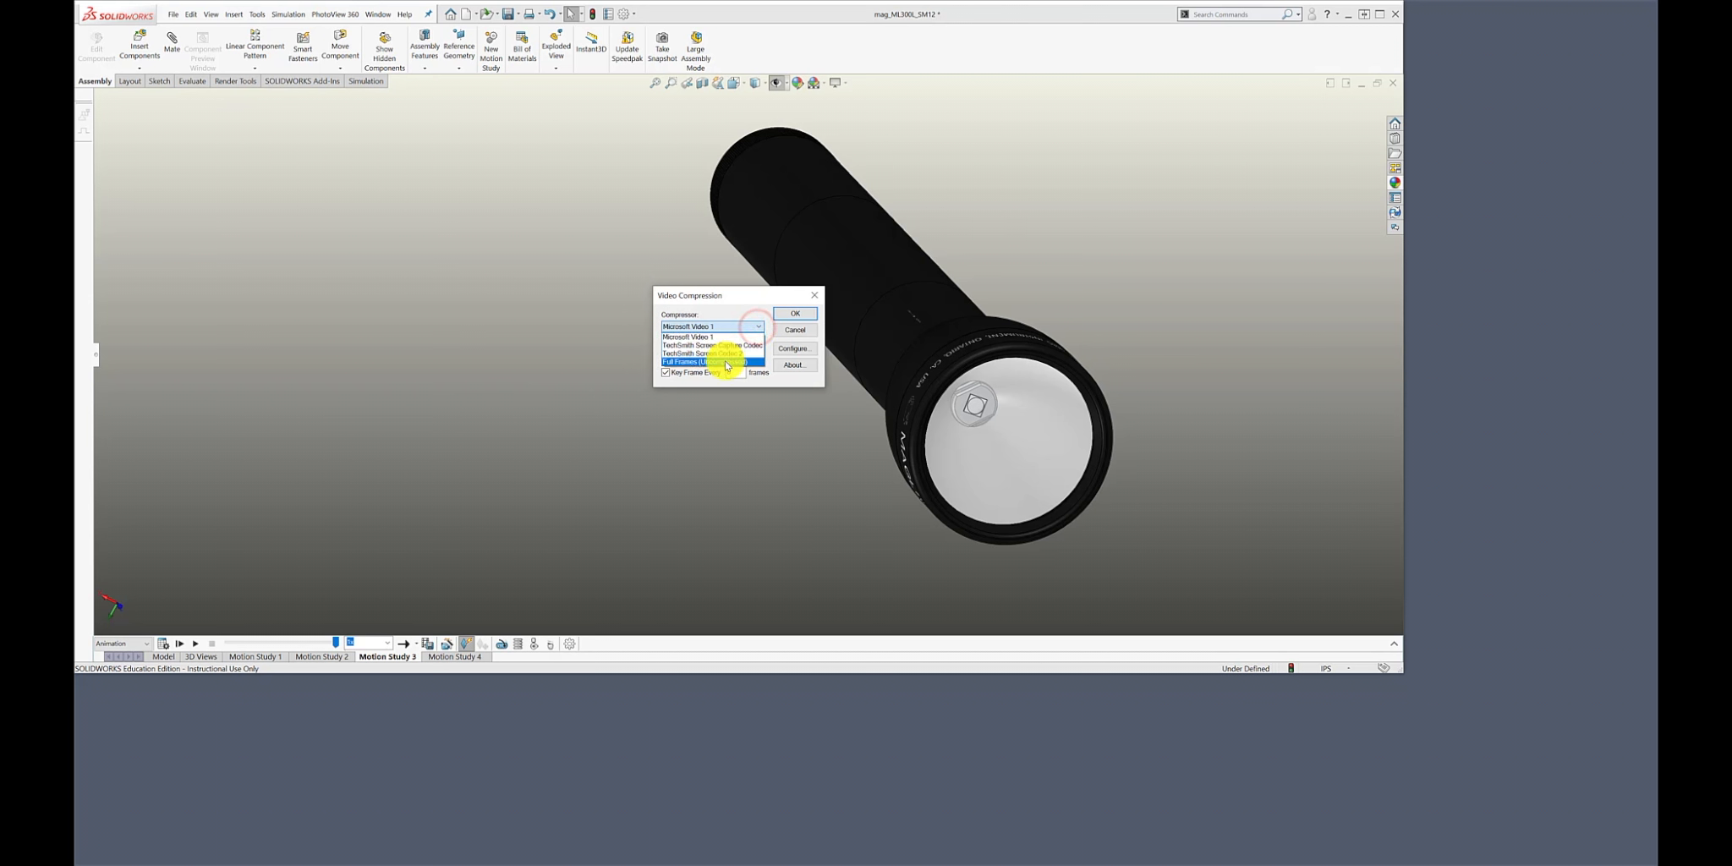
left_click(725, 361)
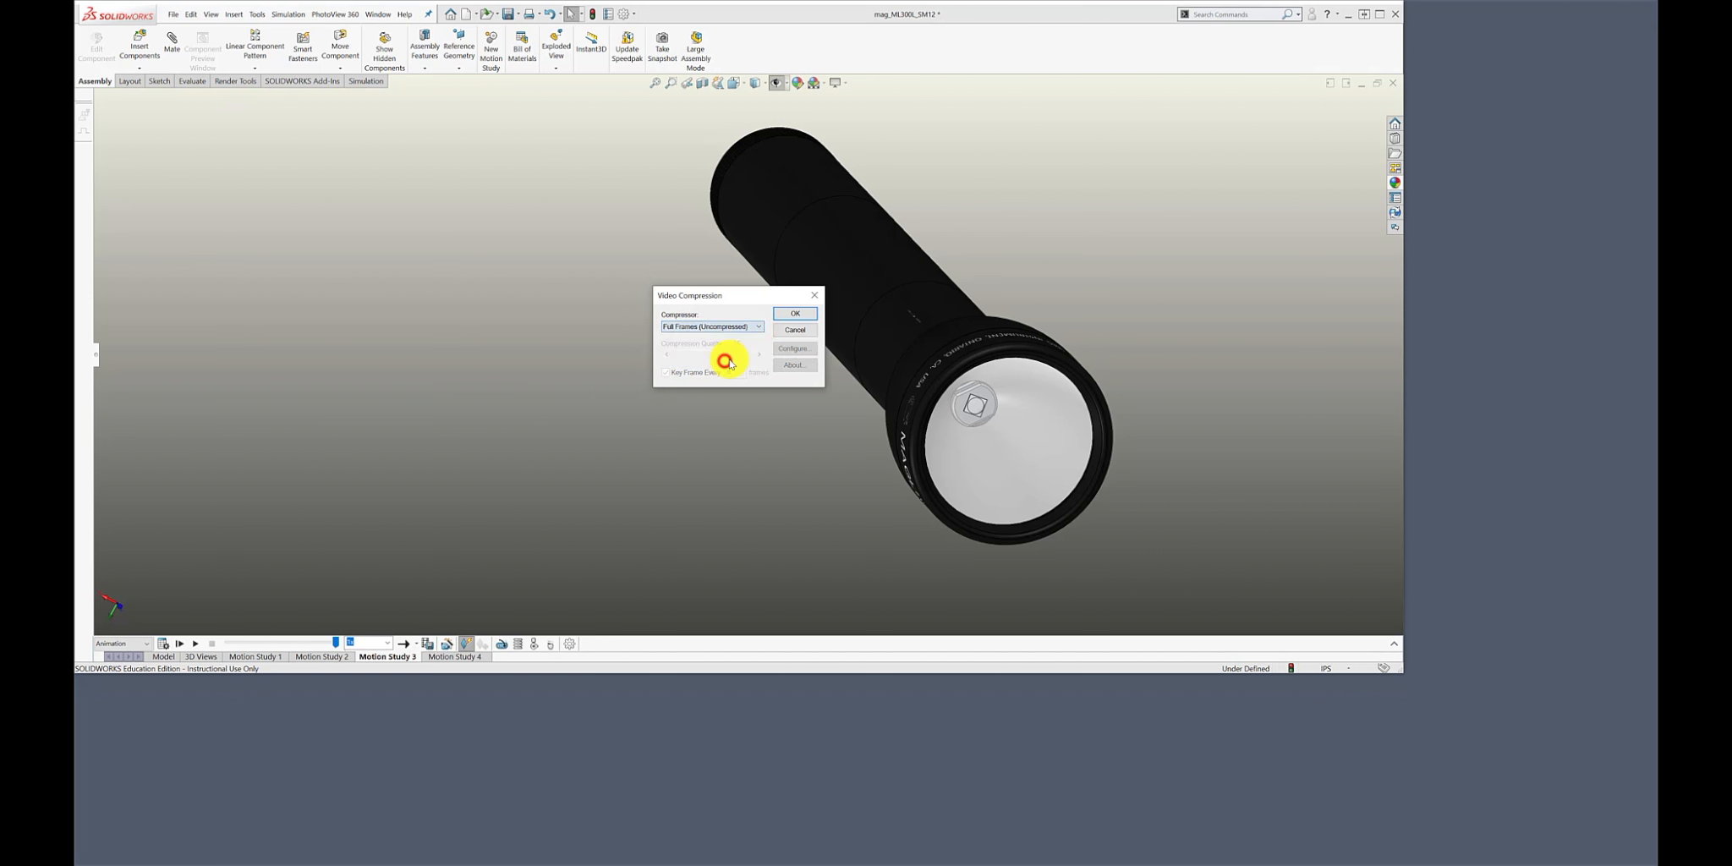
left_click(795, 314)
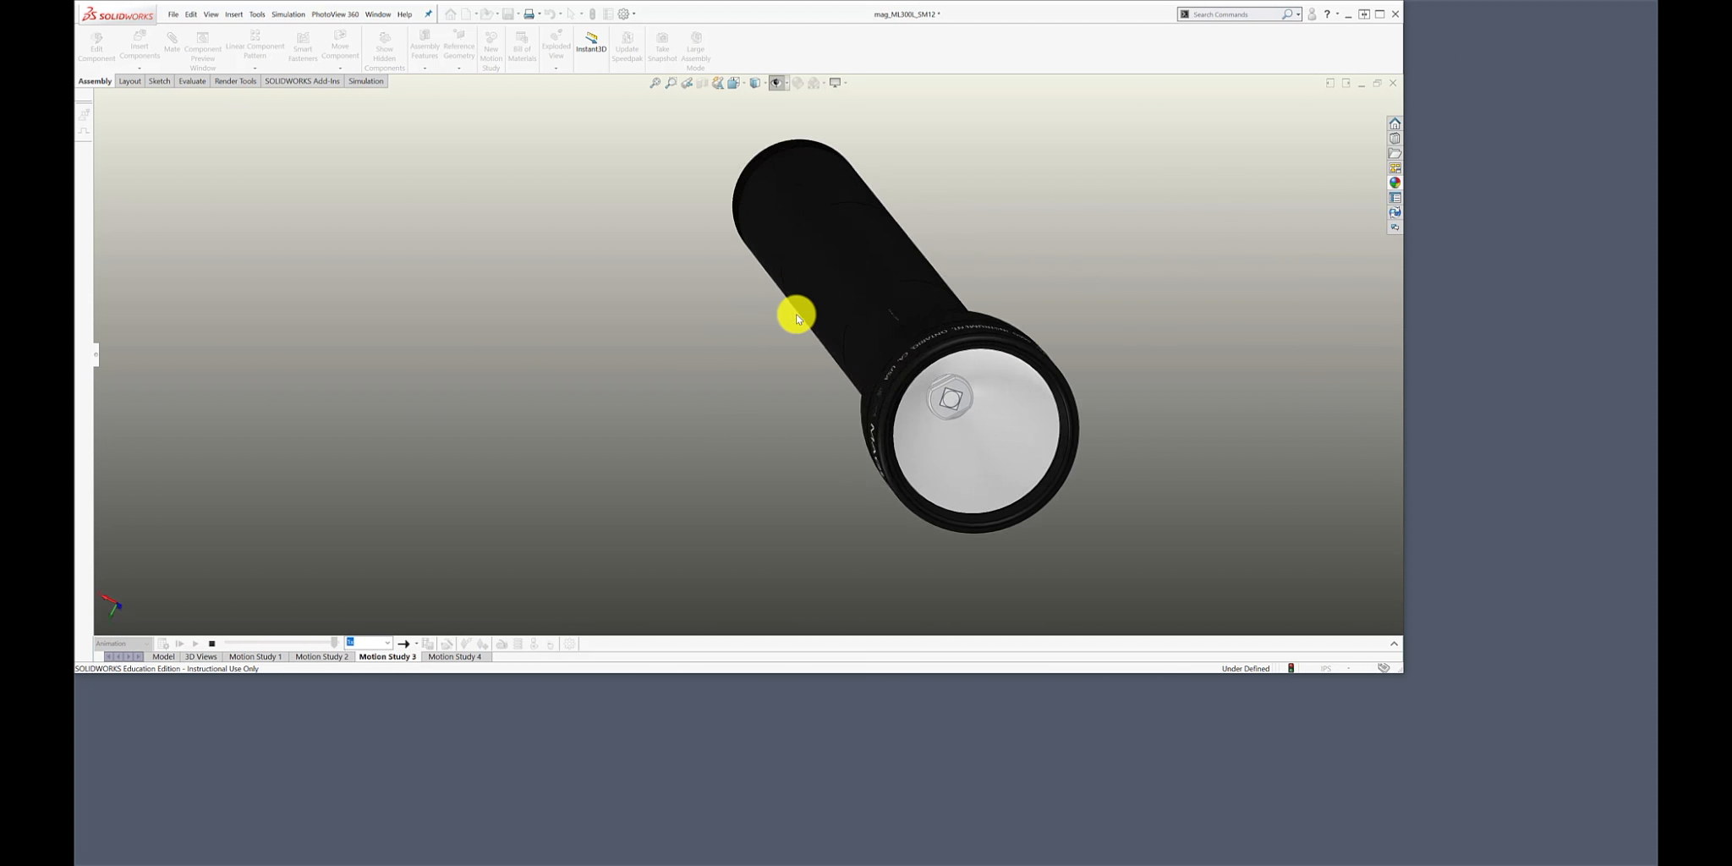
List the SM12 folder in File Explorer with details sorted by date, play the mag_ML300L_SM12_MS3_1 video, and close both windows.
key("alt+Tab")
left_click(1467, 688)
left_click(681, 408)
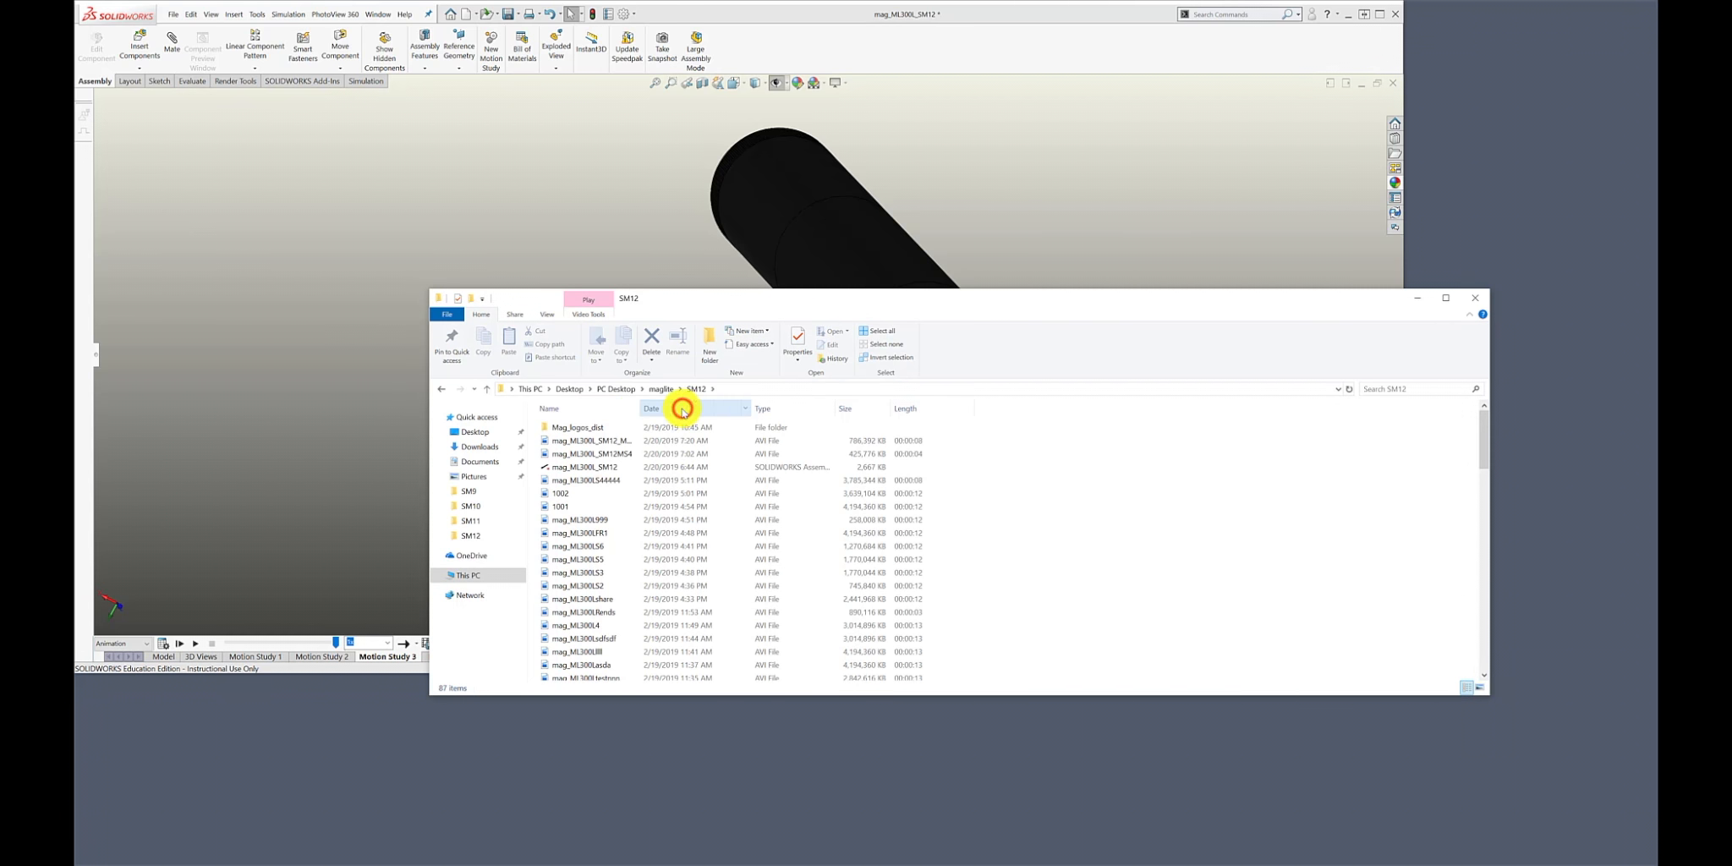
left_click_drag(643, 410, 679, 411)
double_click(590, 441)
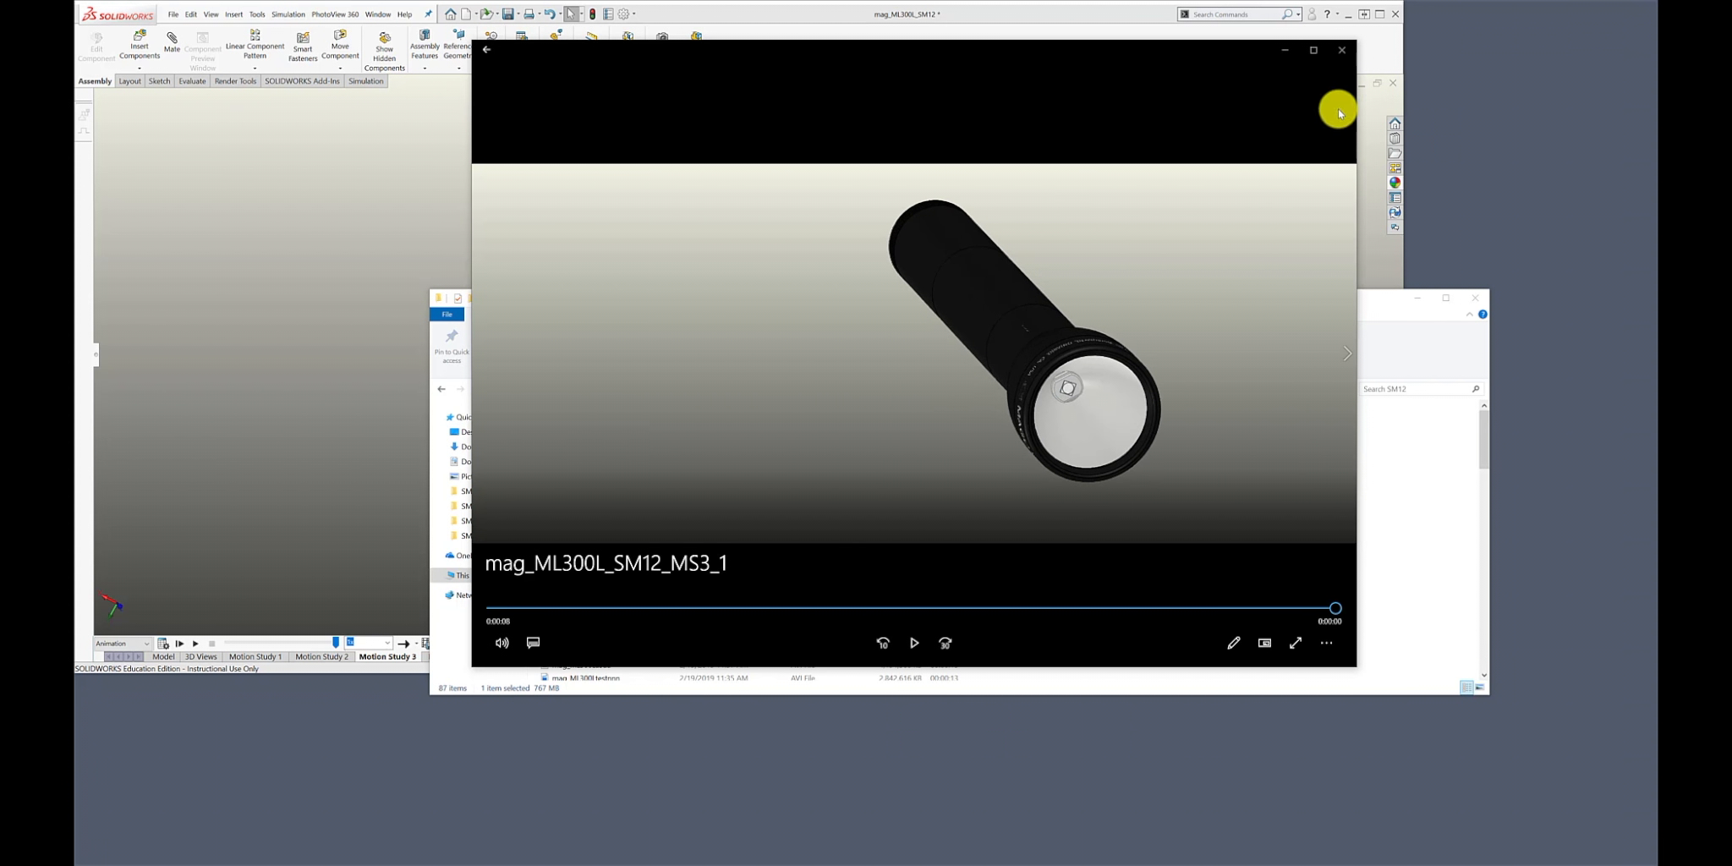
left_click(1343, 50)
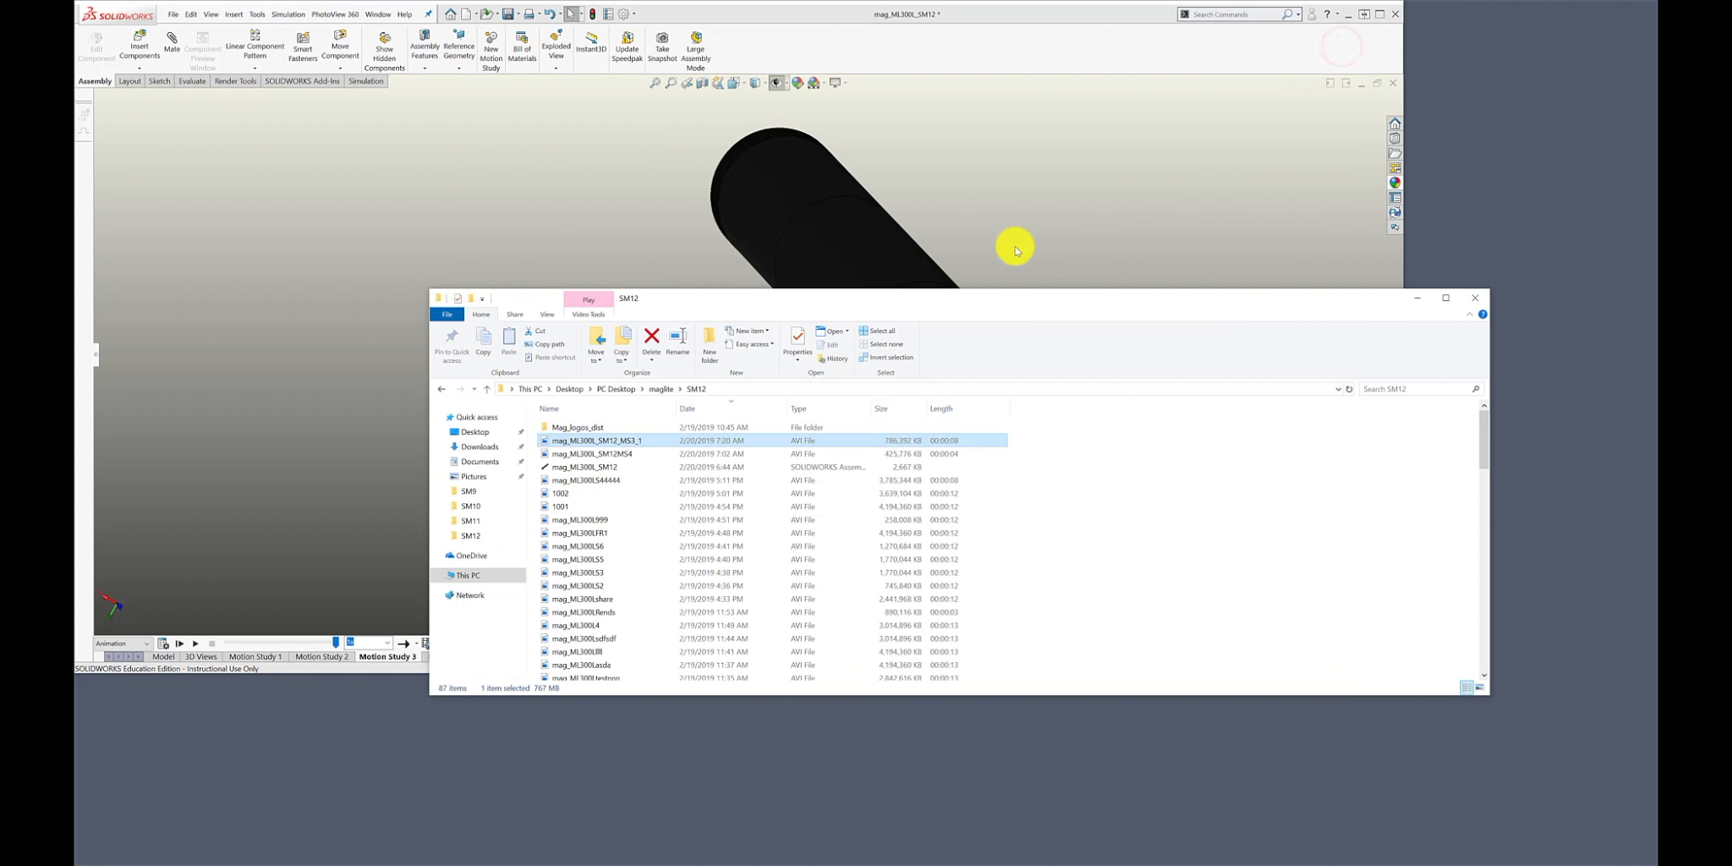
left_click(1479, 298)
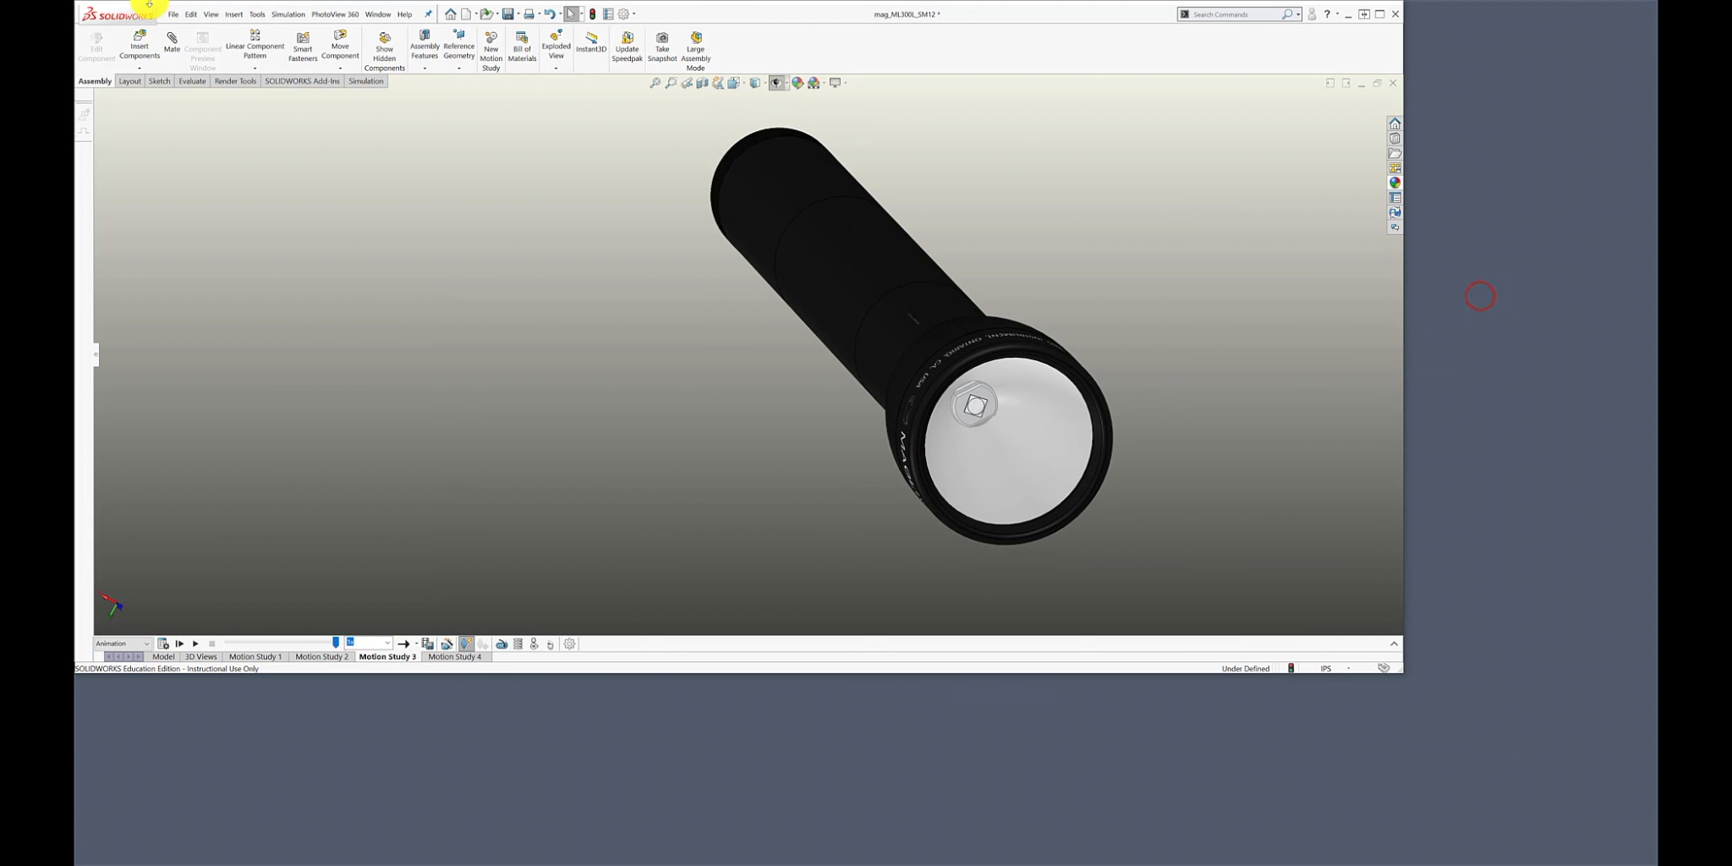
Save the flashlight assembly.
left_click(173, 15)
left_click(203, 148)
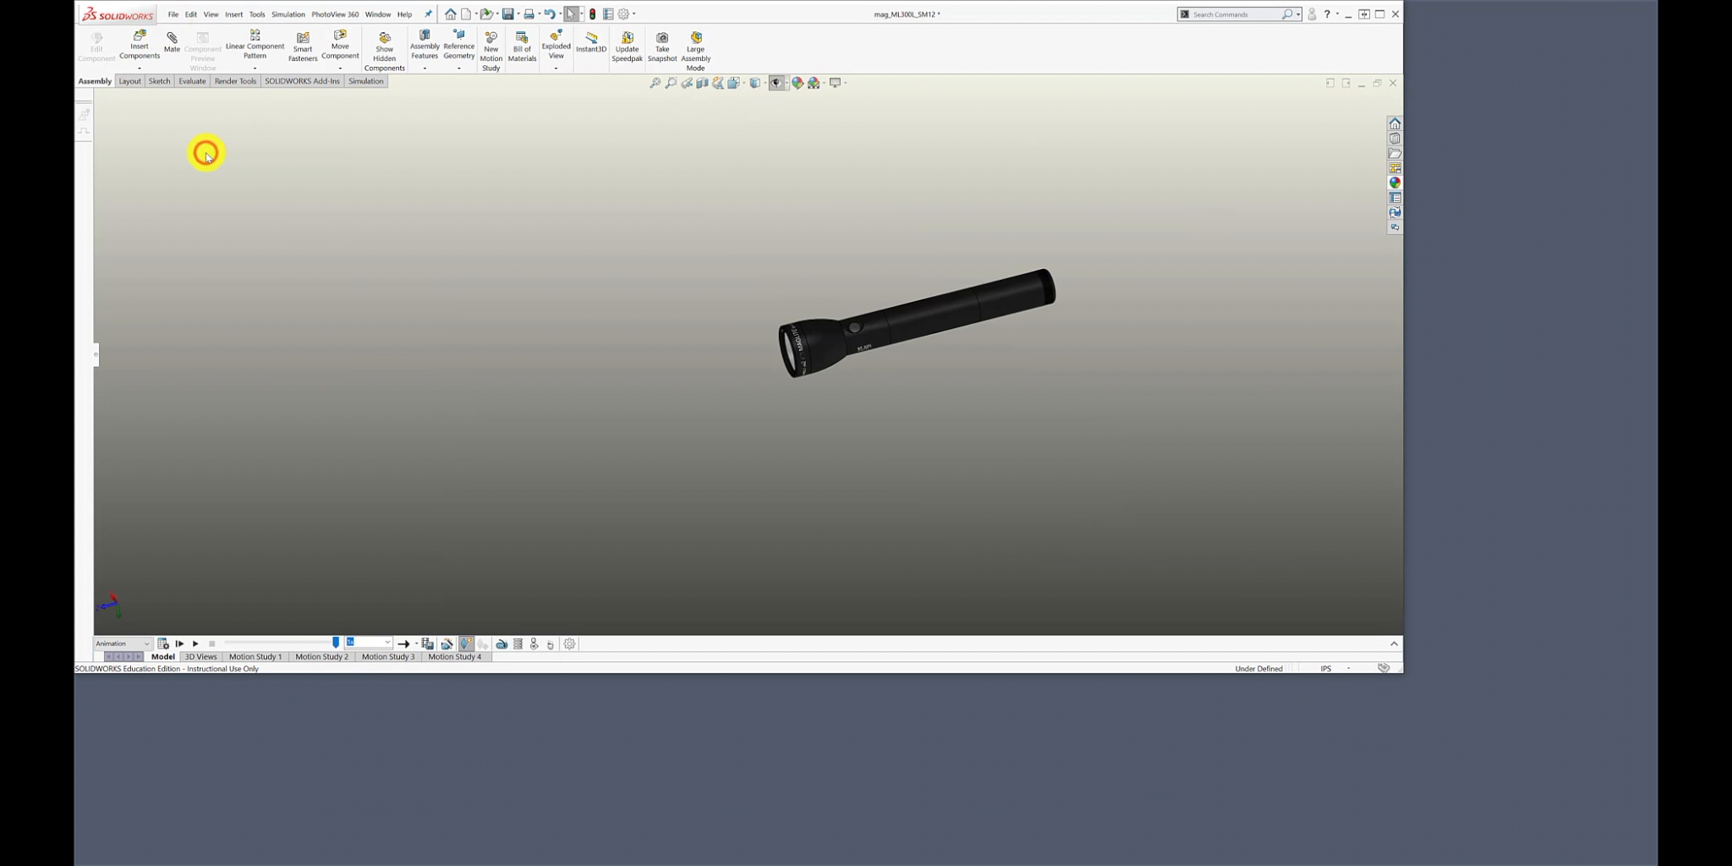